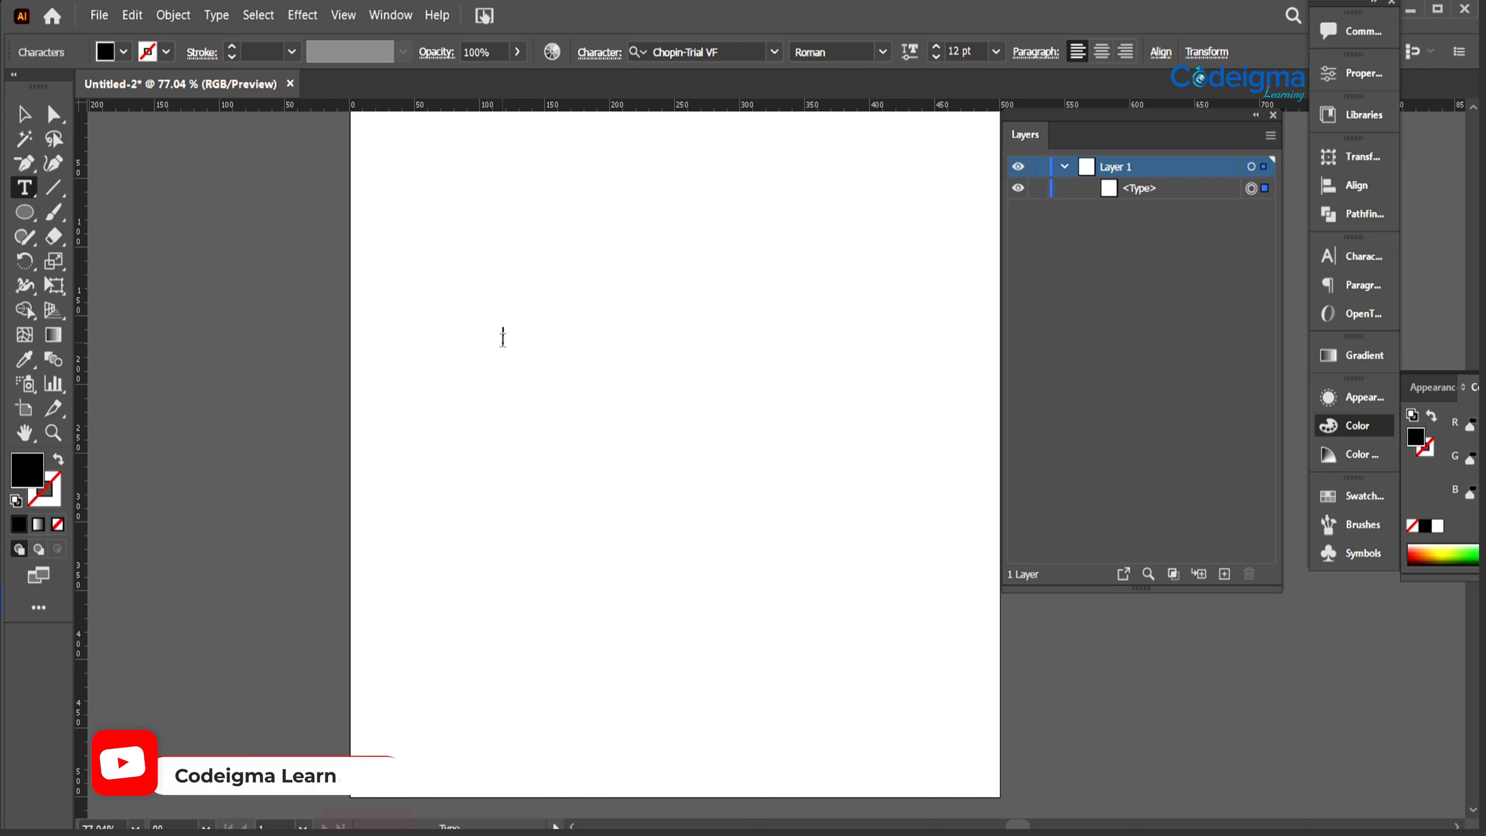
Step: Enter the text BICYCLE, enlarge it to about 94 pt and position it on the upper part of the artboard
text(BICYCLE)
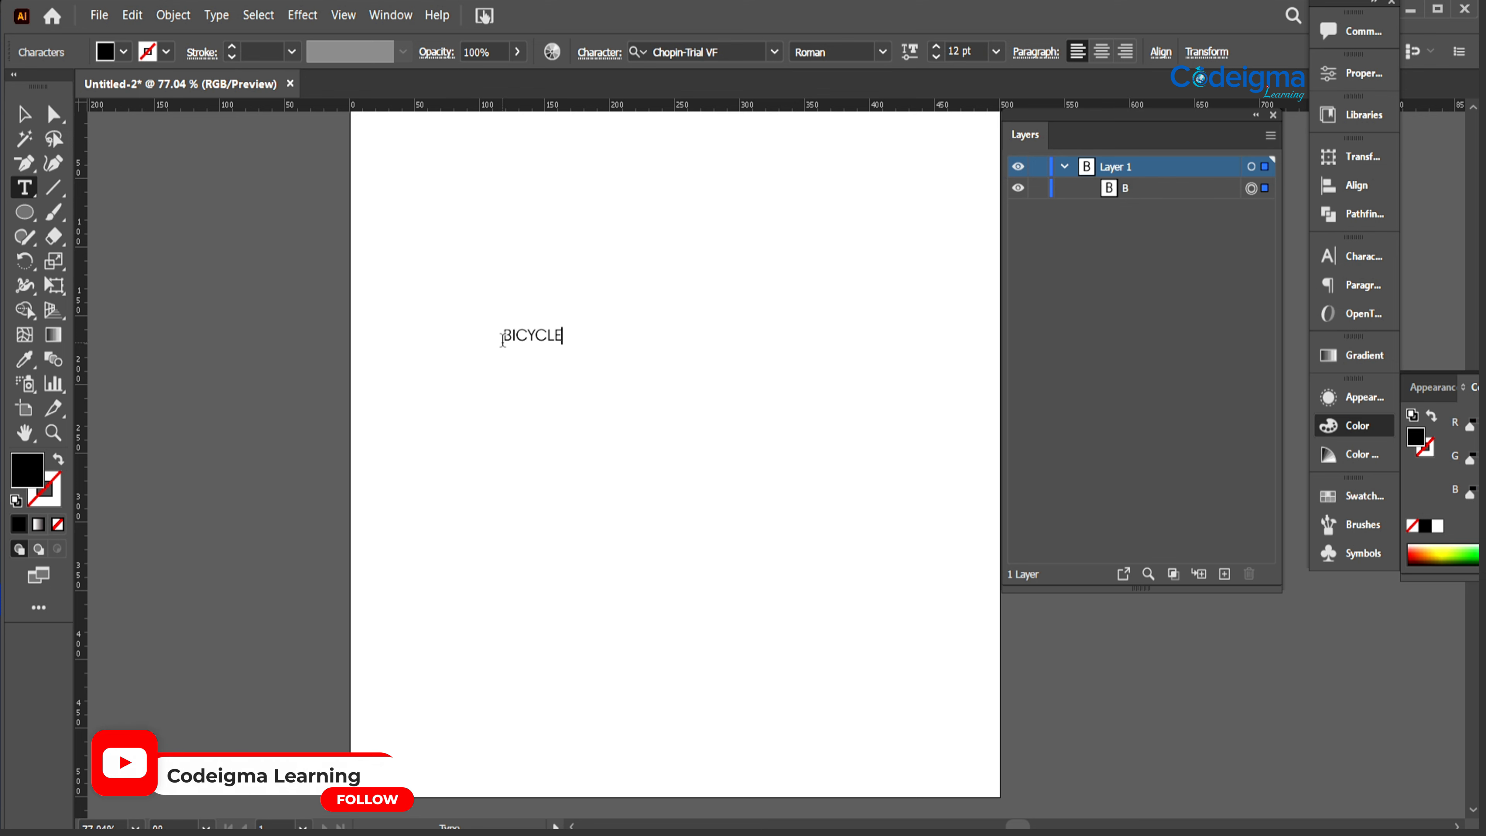
click(21, 123)
drag(564, 350, 969, 597)
drag(821, 429, 745, 358)
drag(752, 465, 624, 513)
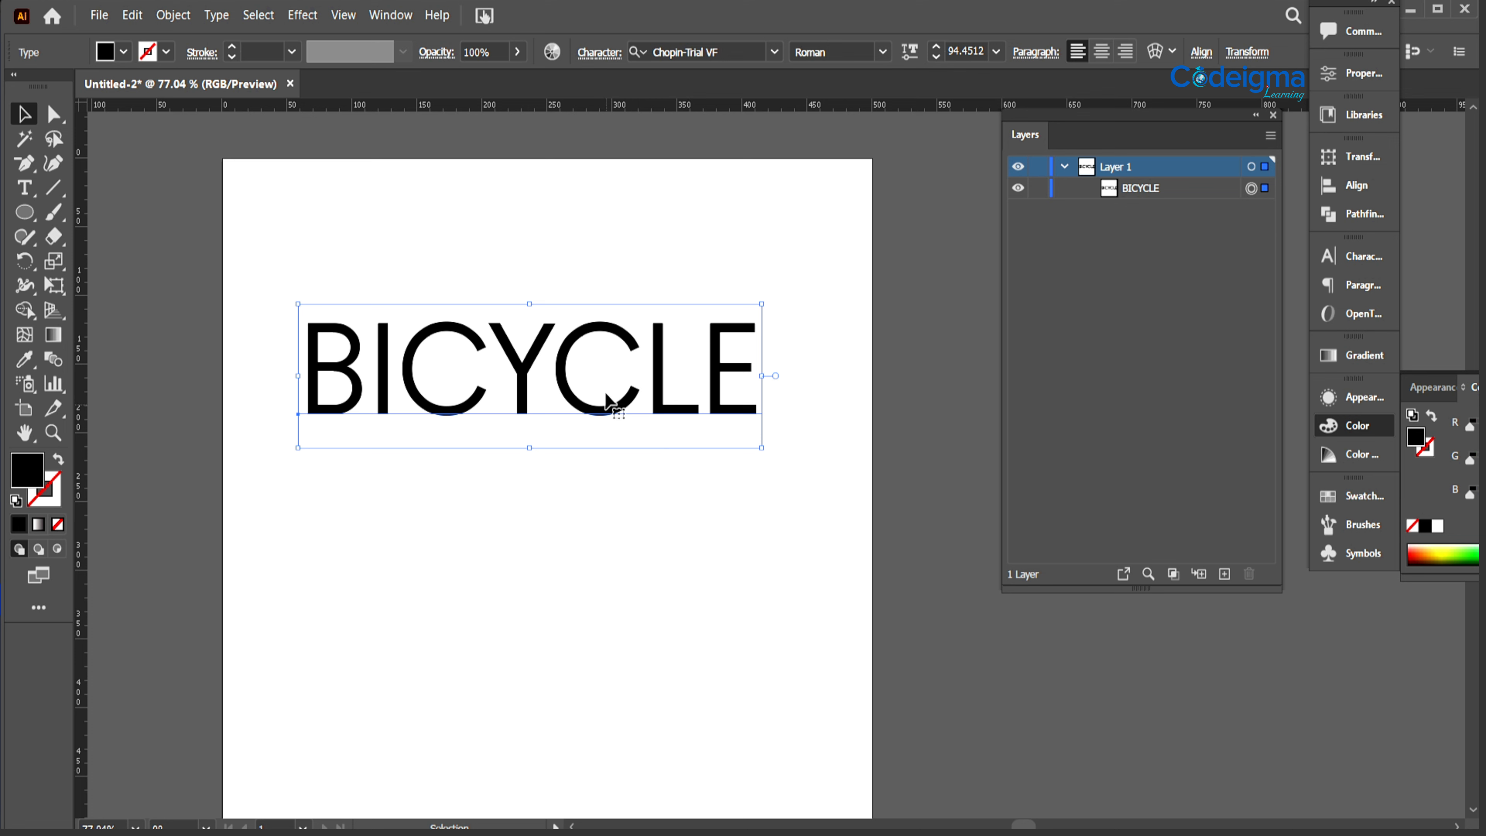
Step: Try the Light and SemiBold styles on the BICYCLE text, then set its font style to Medium
click(696, 51)
click(681, 410)
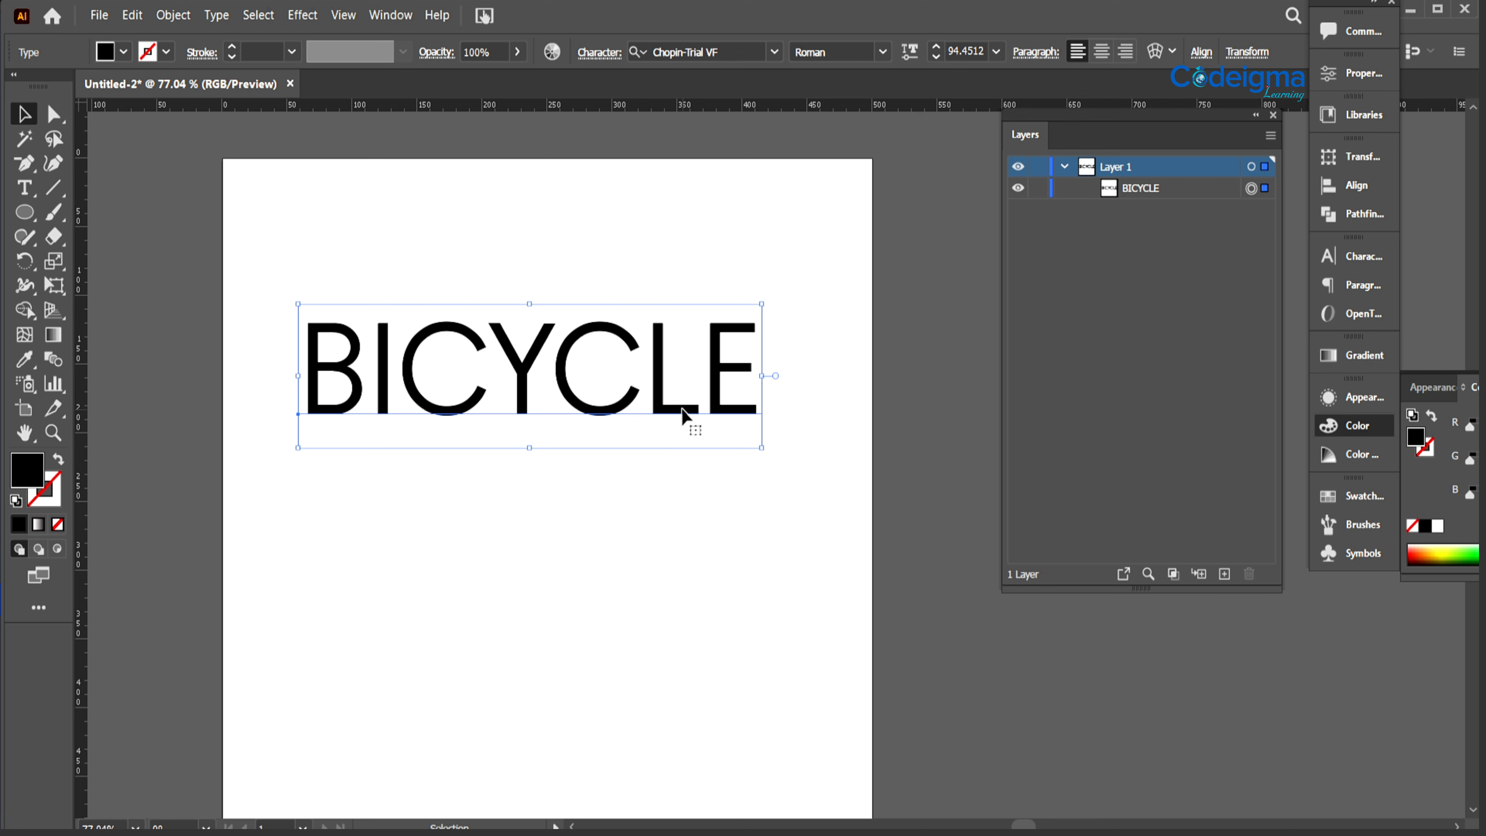
click(880, 52)
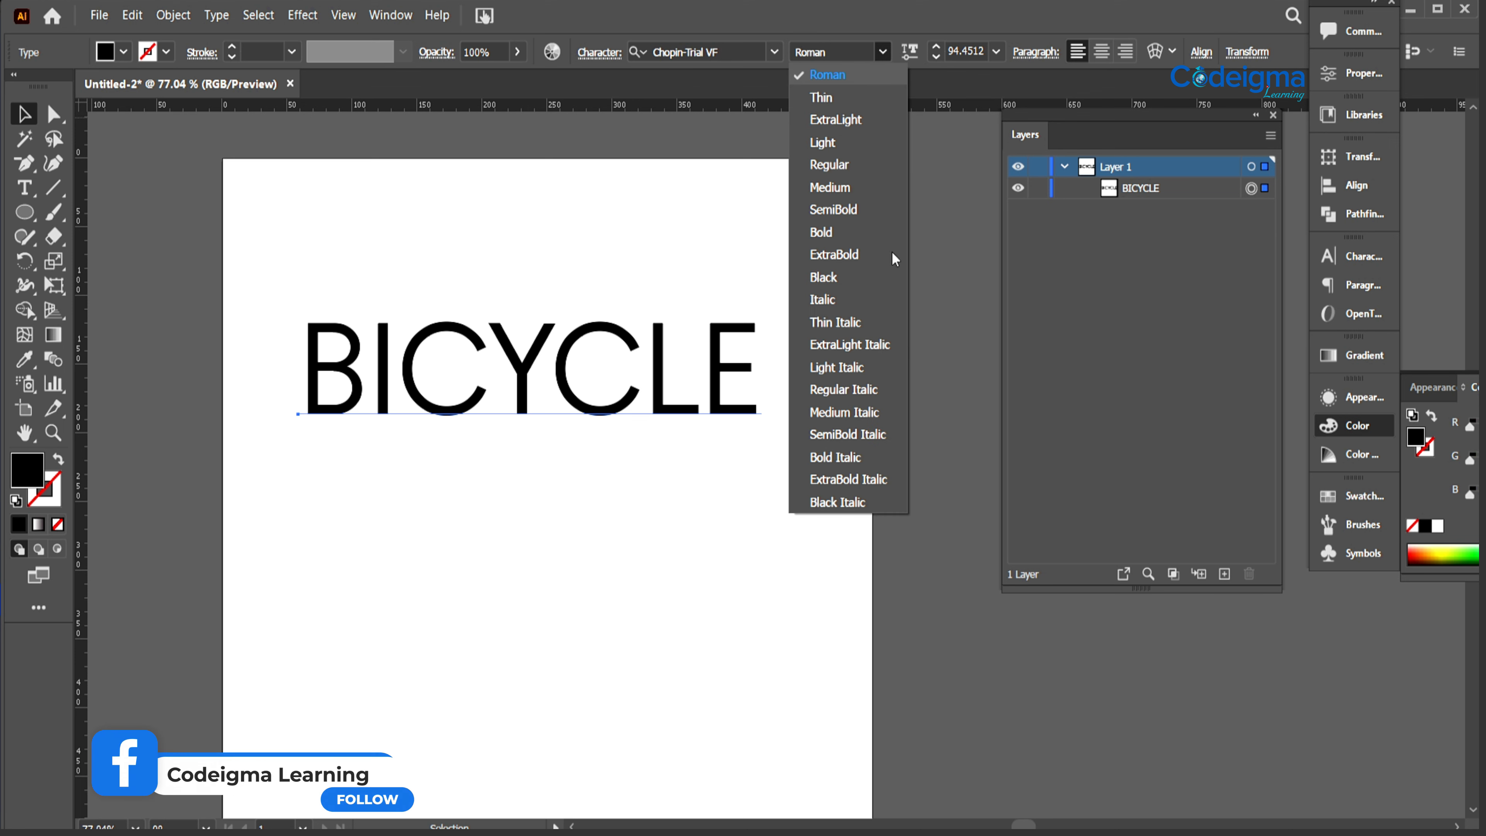
click(822, 143)
click(880, 52)
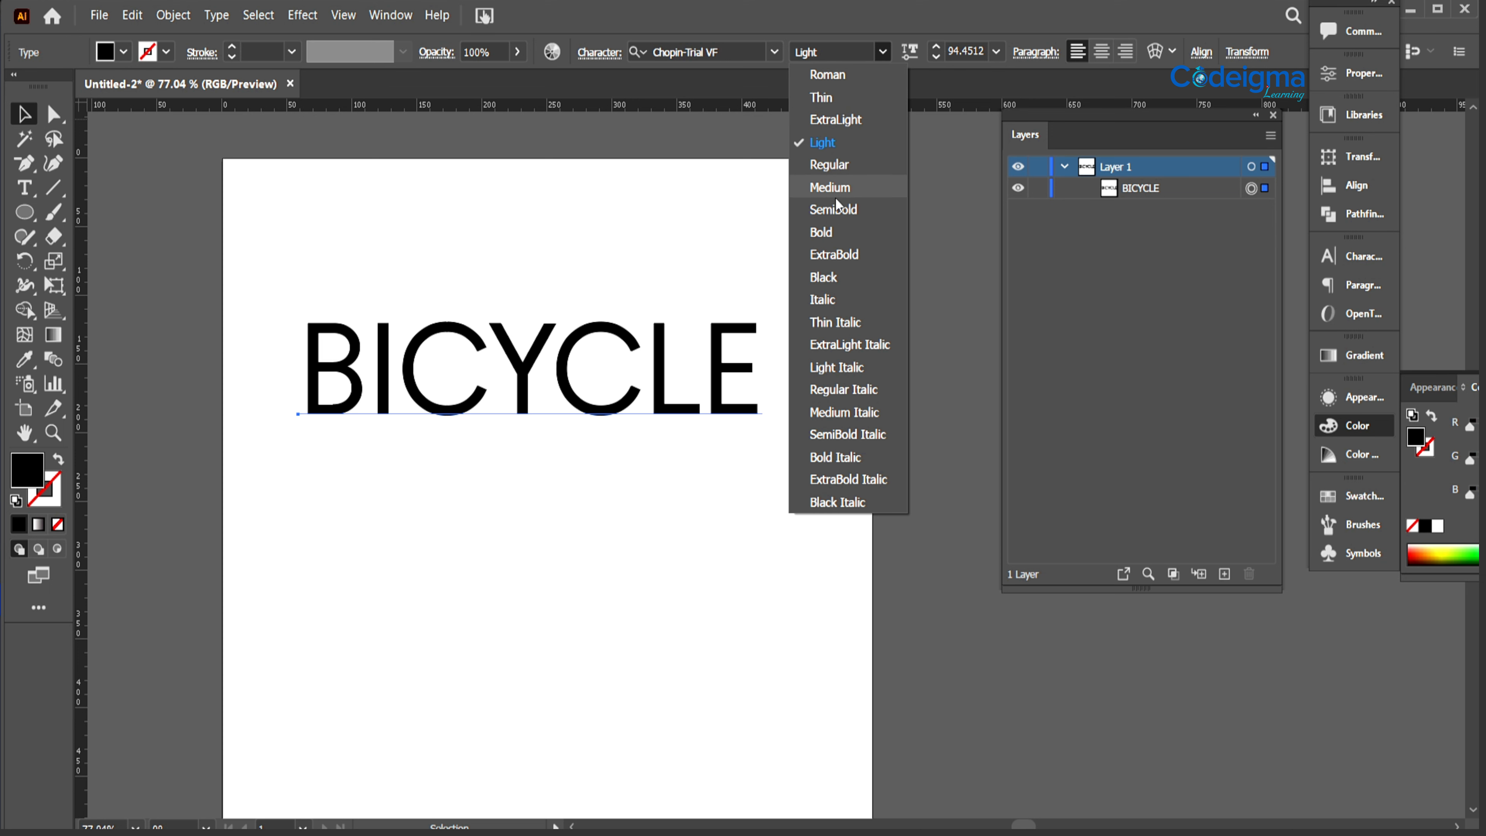
click(834, 196)
click(882, 52)
click(839, 209)
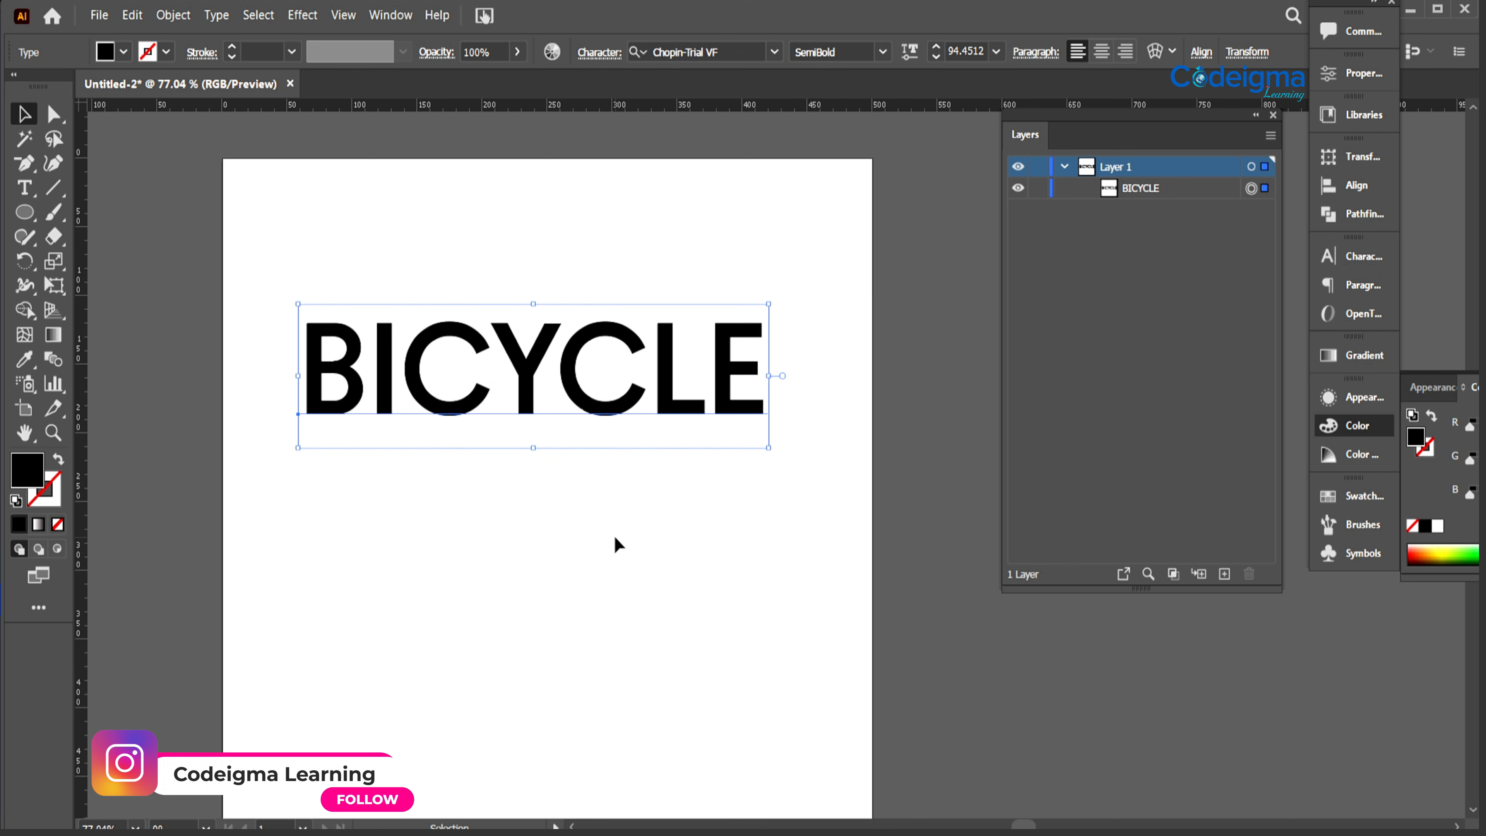
click(882, 52)
click(868, 198)
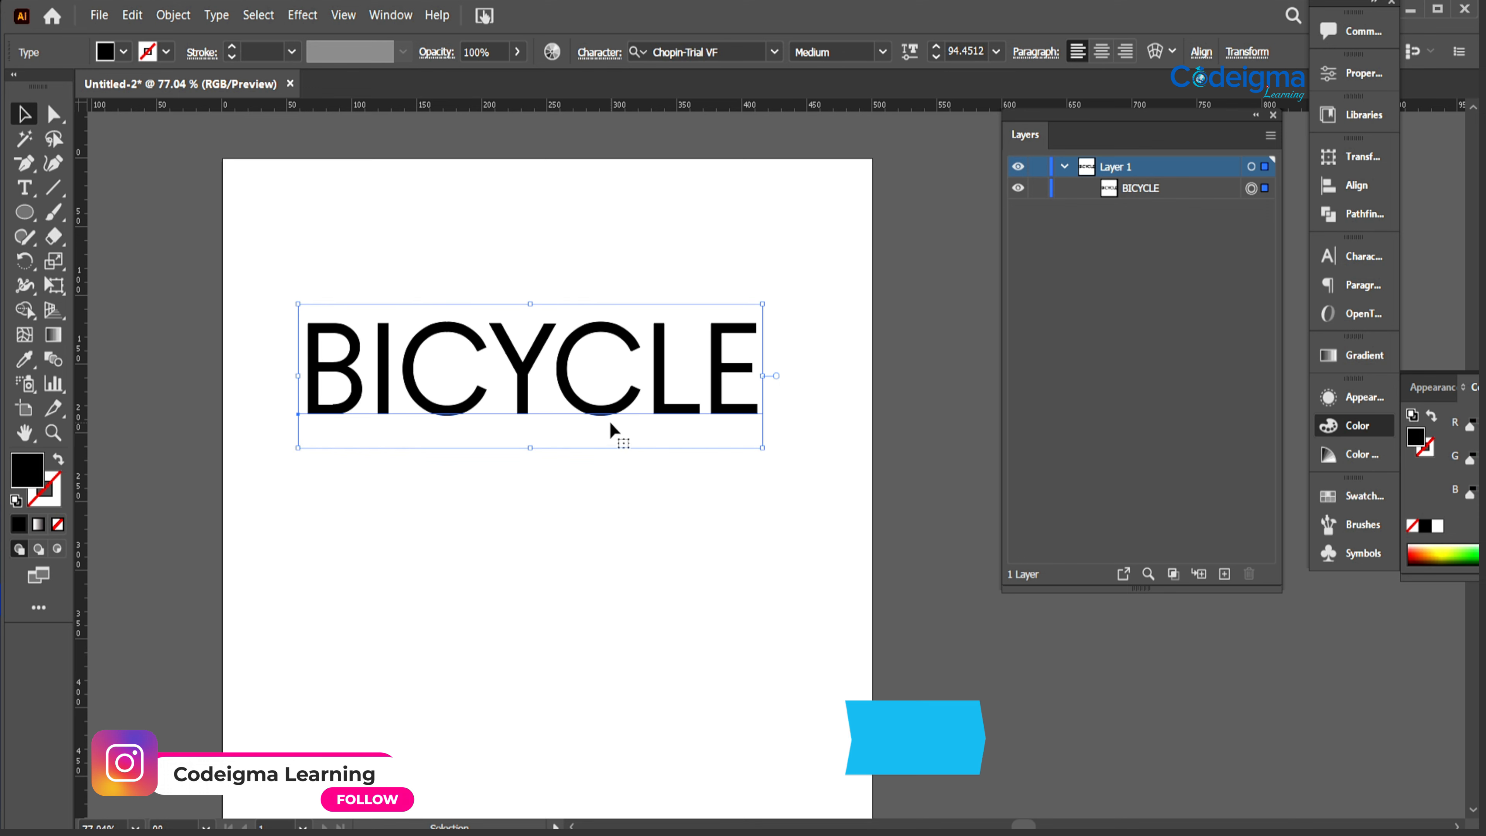
Step: Duplicate the BICYCLE text in place in front of the original and hide the lower copy
key(ctrl+c)
key(ctrl+f)
click(1017, 209)
Step: Convert the visible BICYCLE text to outlines and ungroup it into separate letters
right_click(492, 369)
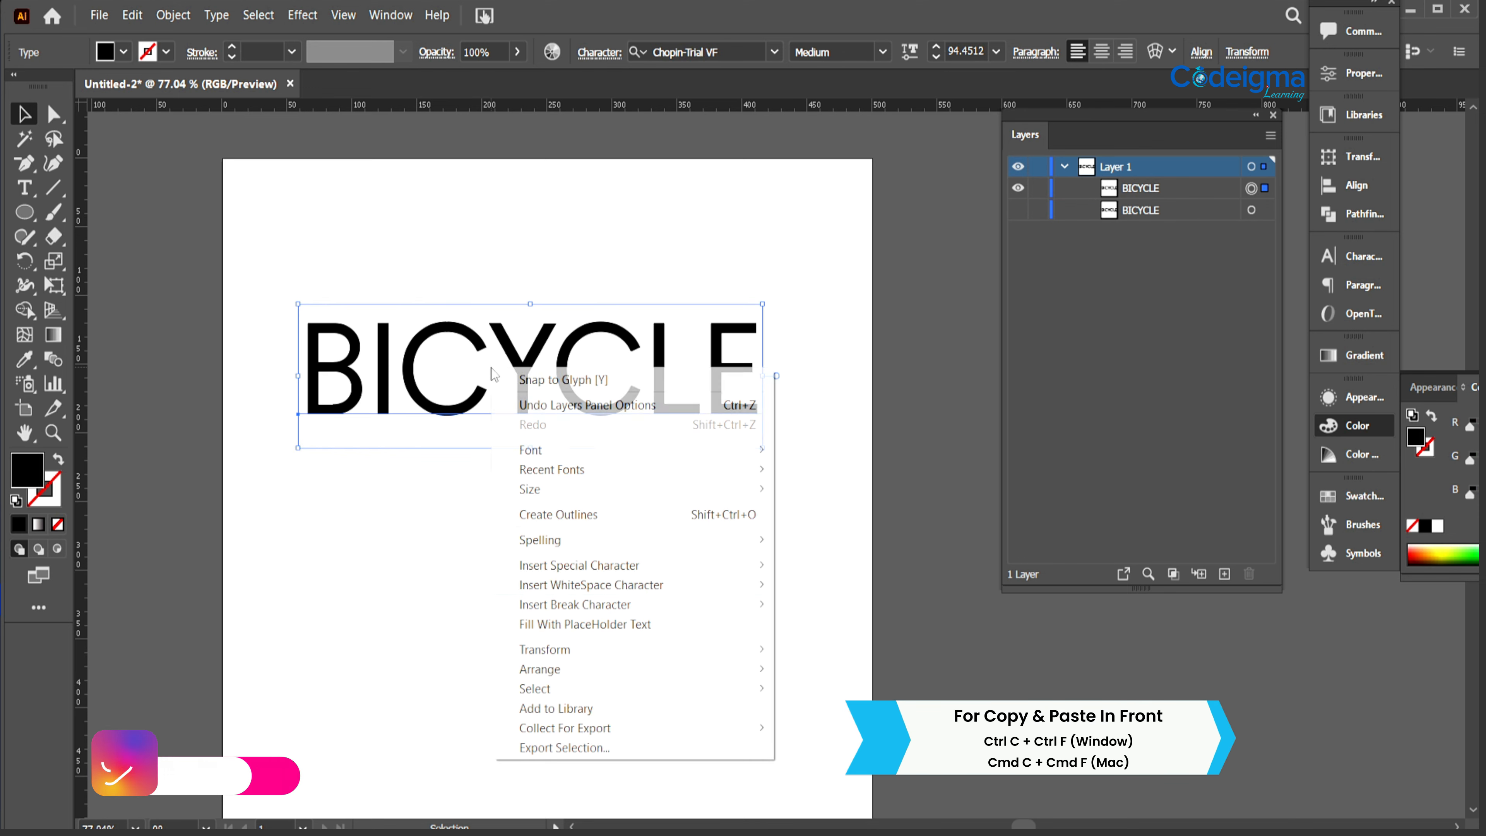
click(575, 519)
right_click(531, 365)
click(559, 521)
click(508, 549)
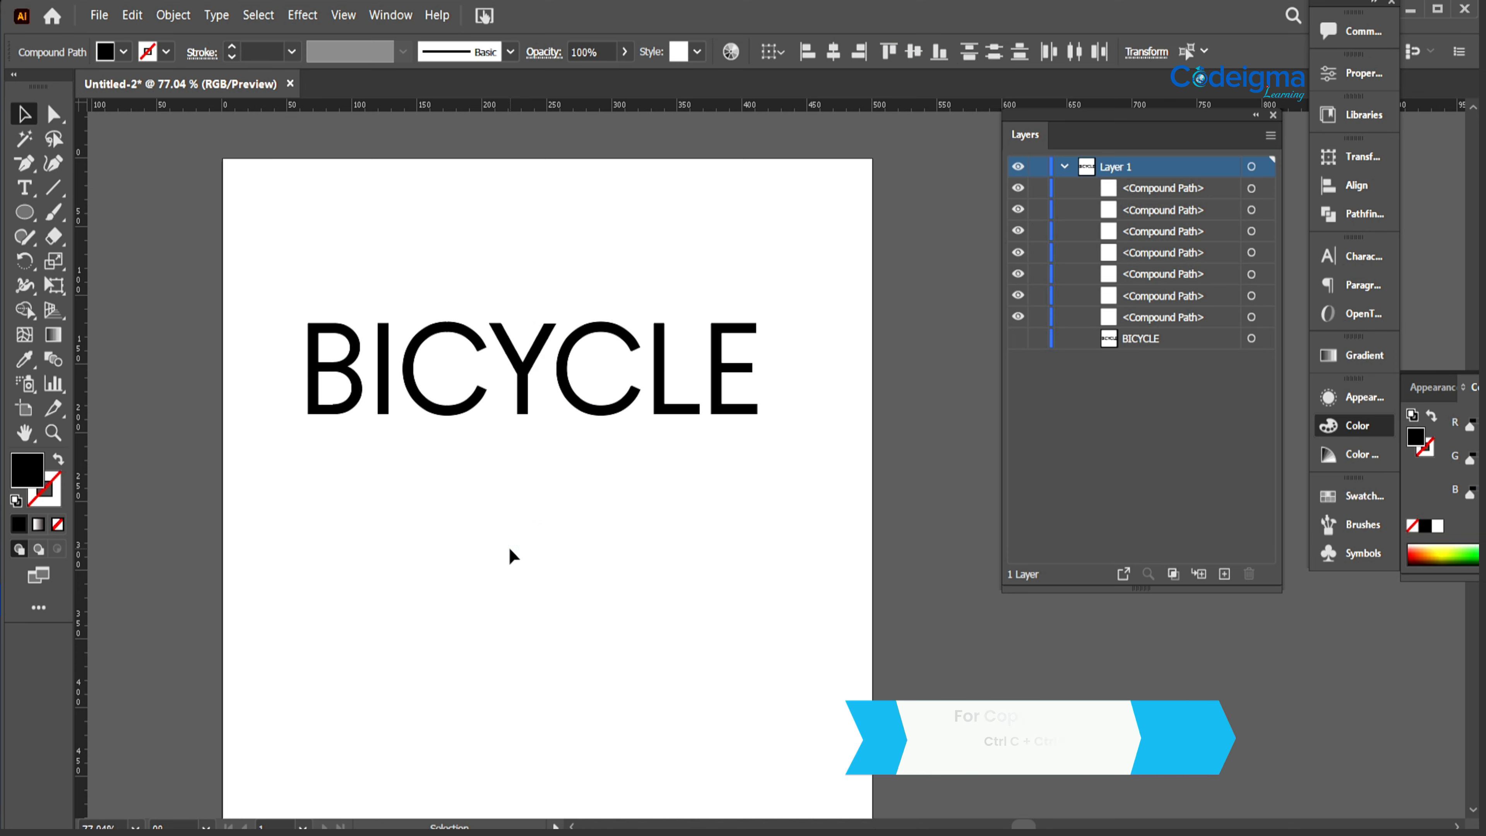
Step: Add a horizontal guide along the top edge of the I, Y and L
key(ctrl+plus)
key(ctrl+plus)
key(ctrl+plus)
drag(268, 458, 672, 661)
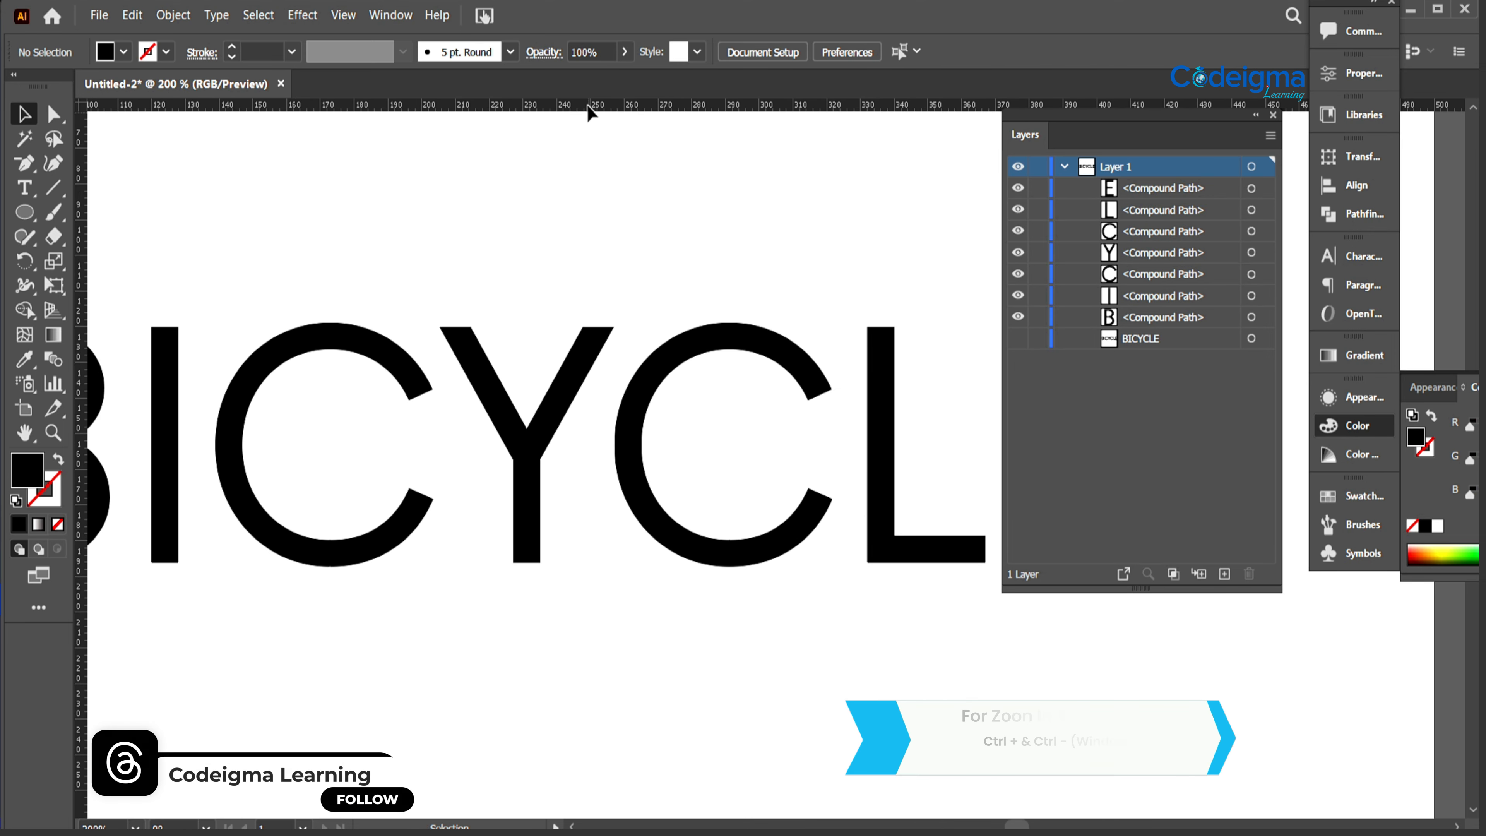
drag(588, 105, 617, 327)
click(640, 670)
Step: Draw a vertical line down the centre of the Y's stem and give it a black stroke
click(52, 188)
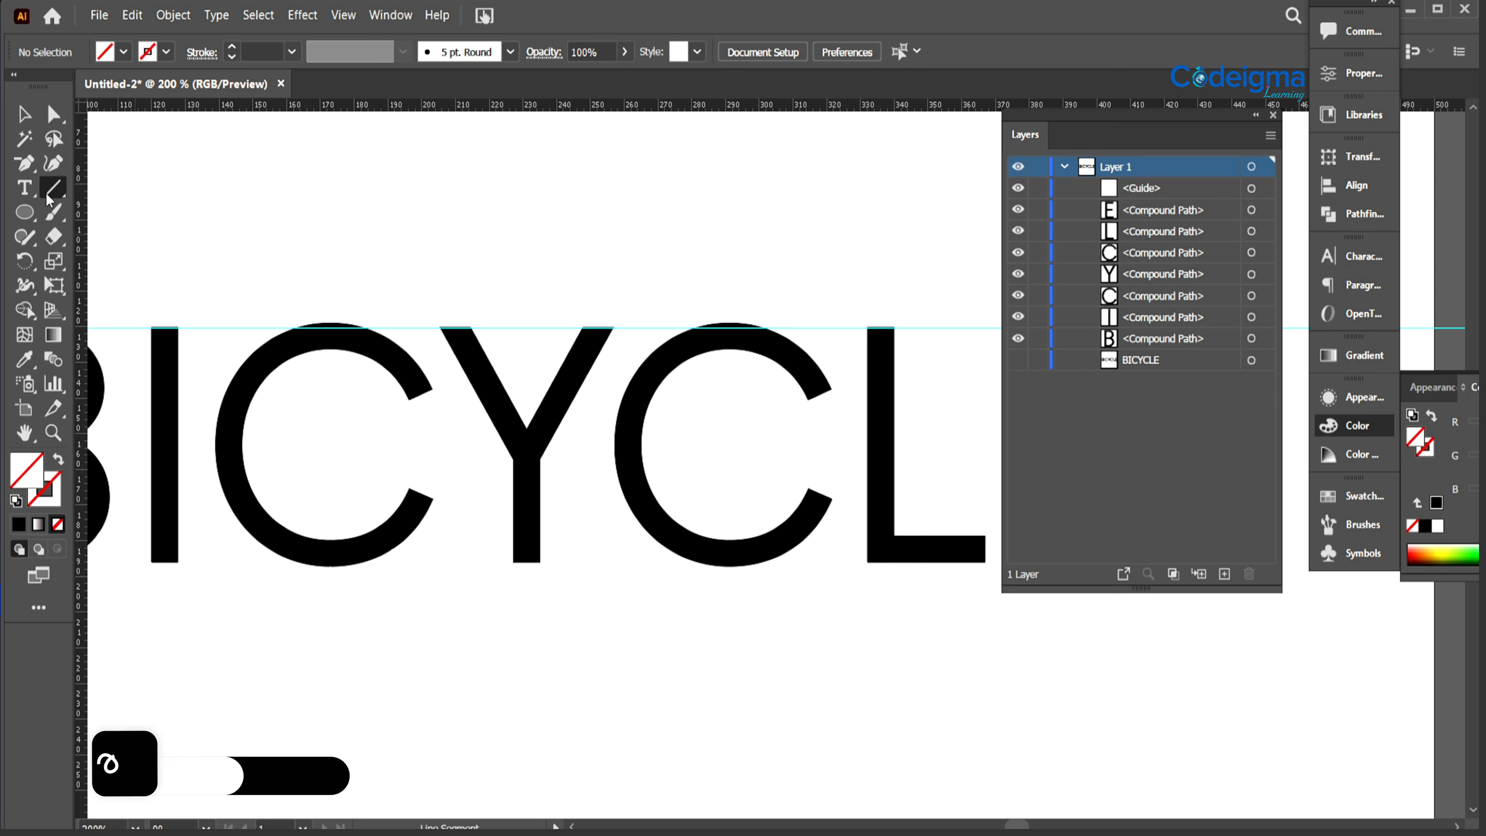
drag(524, 432, 527, 562)
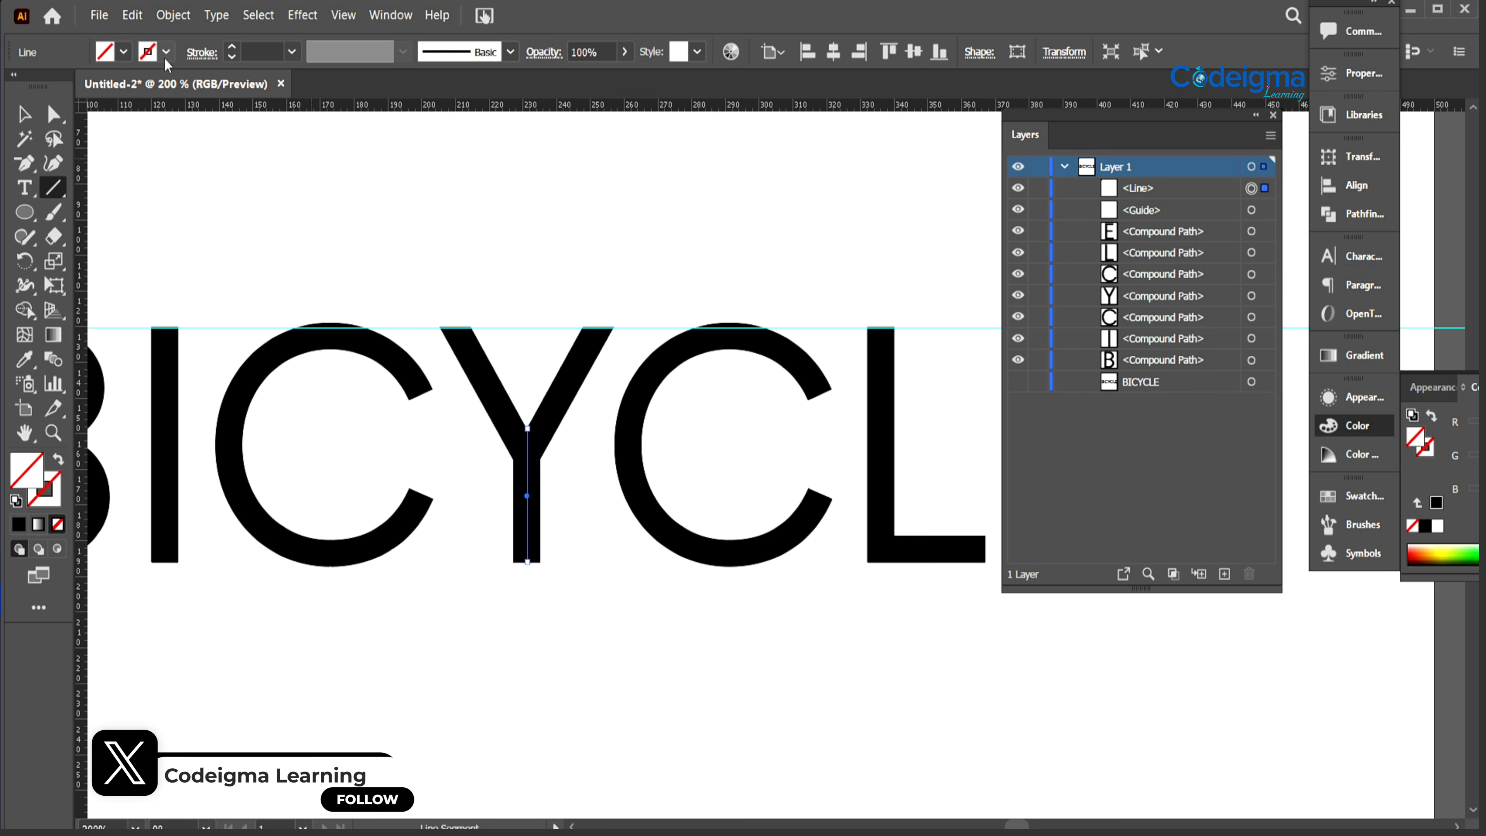
click(166, 52)
click(47, 83)
Step: Set the line's stroke weight to 8 pt and extend its upper end above the Y's junction
click(291, 51)
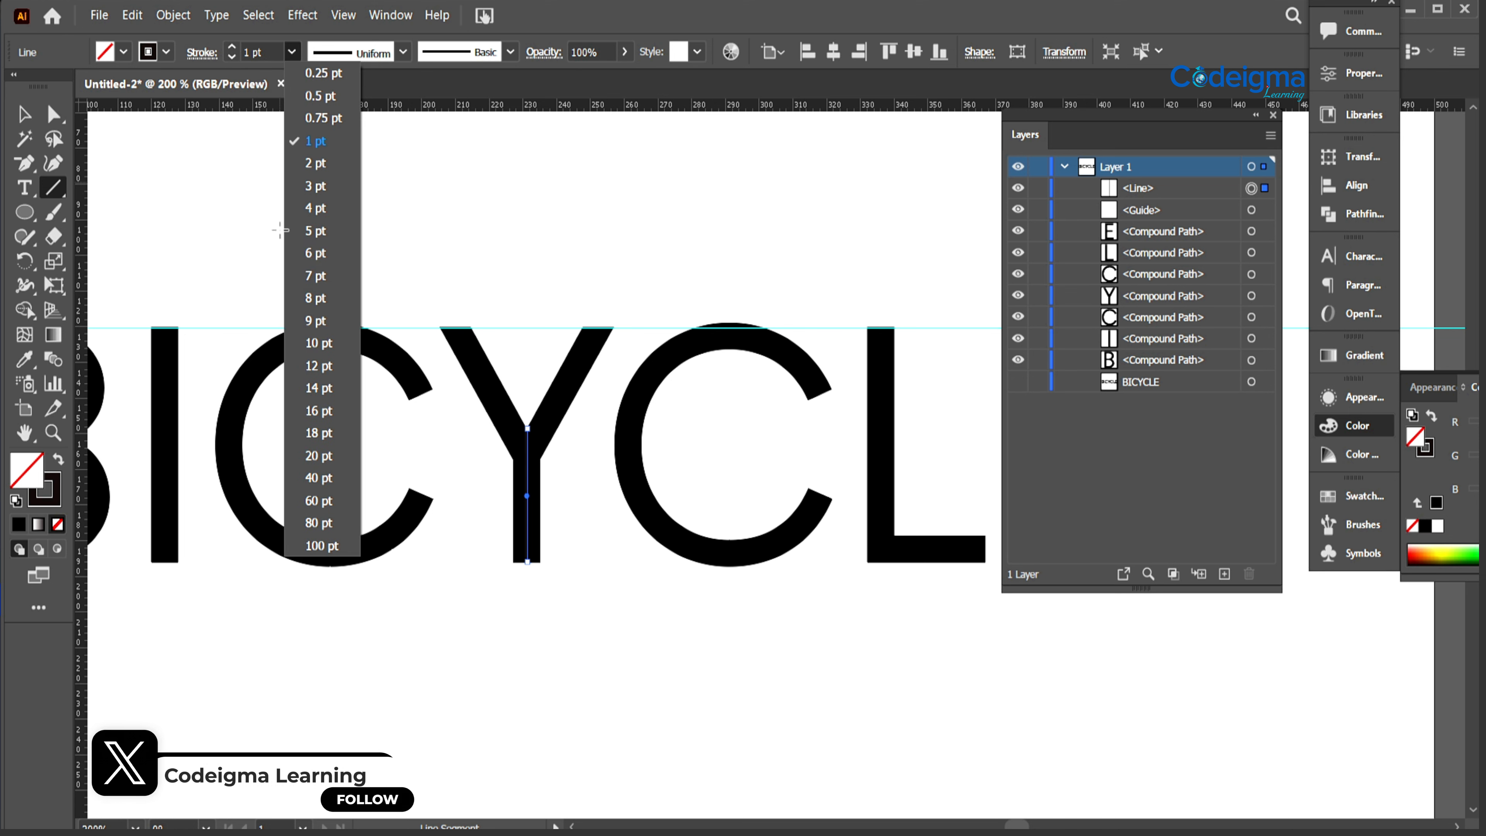
click(316, 256)
click(292, 51)
click(316, 277)
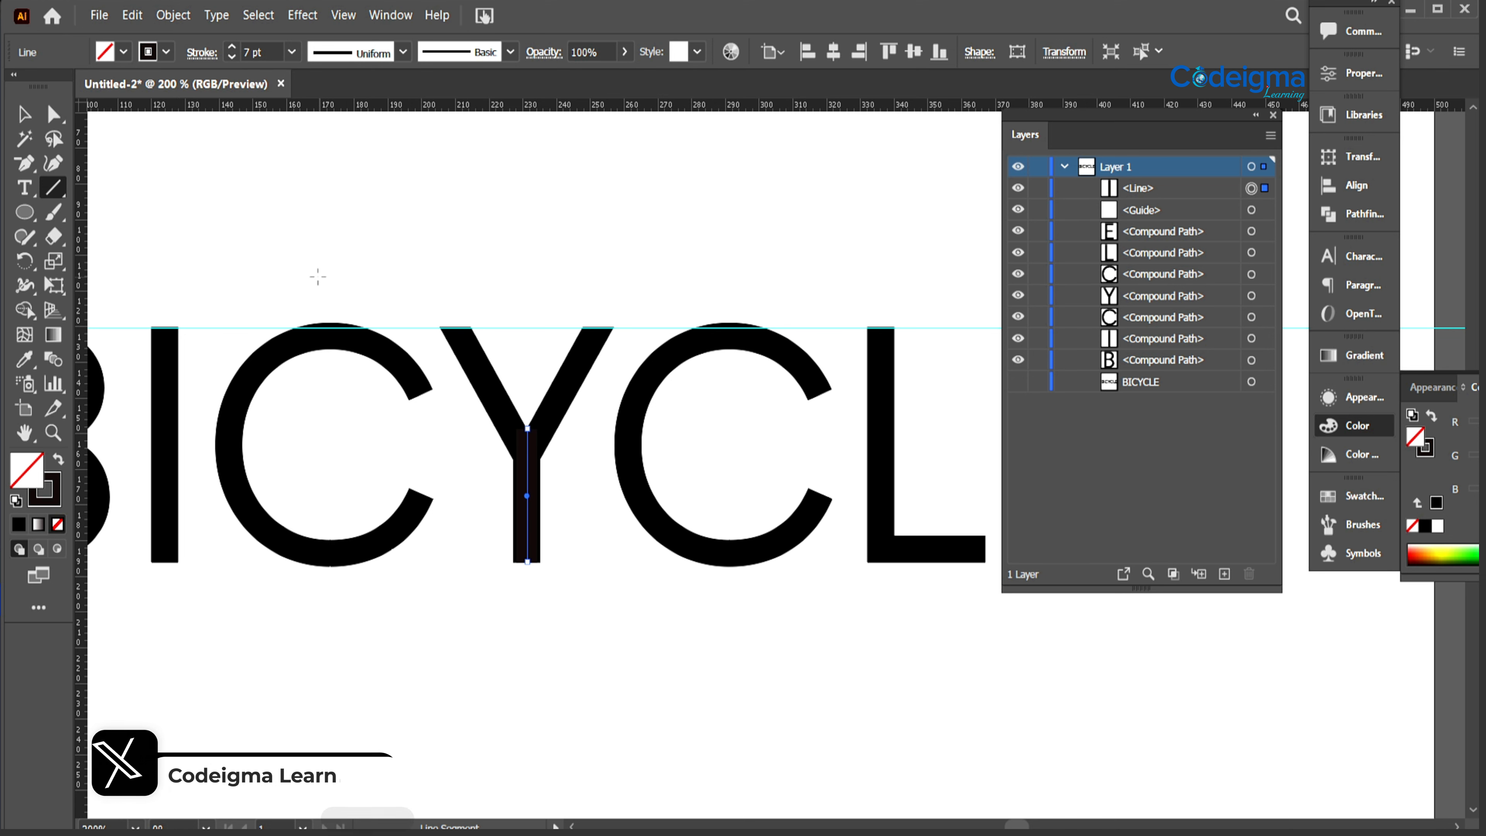
click(292, 51)
click(316, 297)
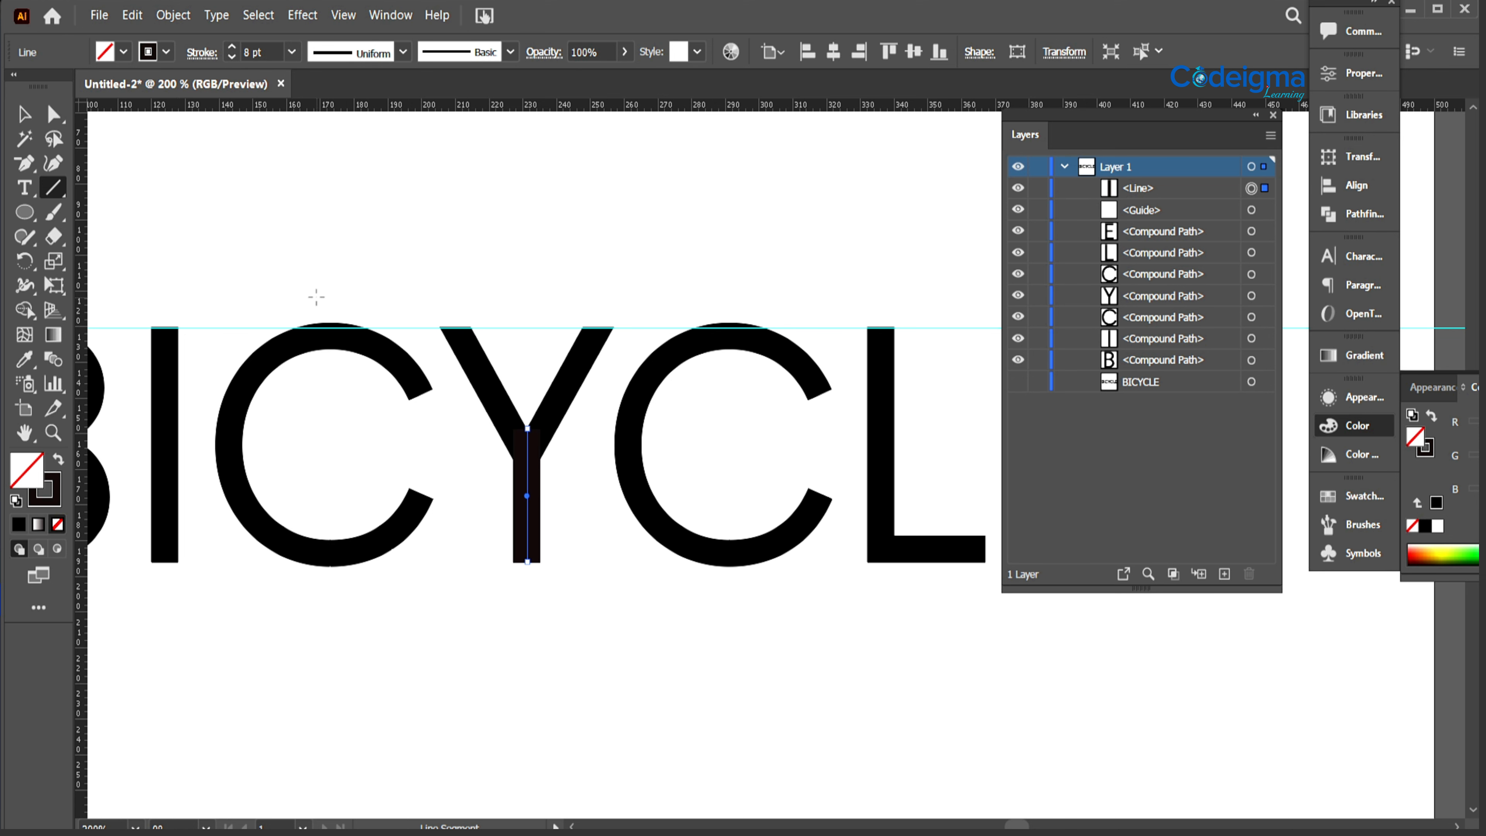
key(v)
drag(526, 432, 527, 401)
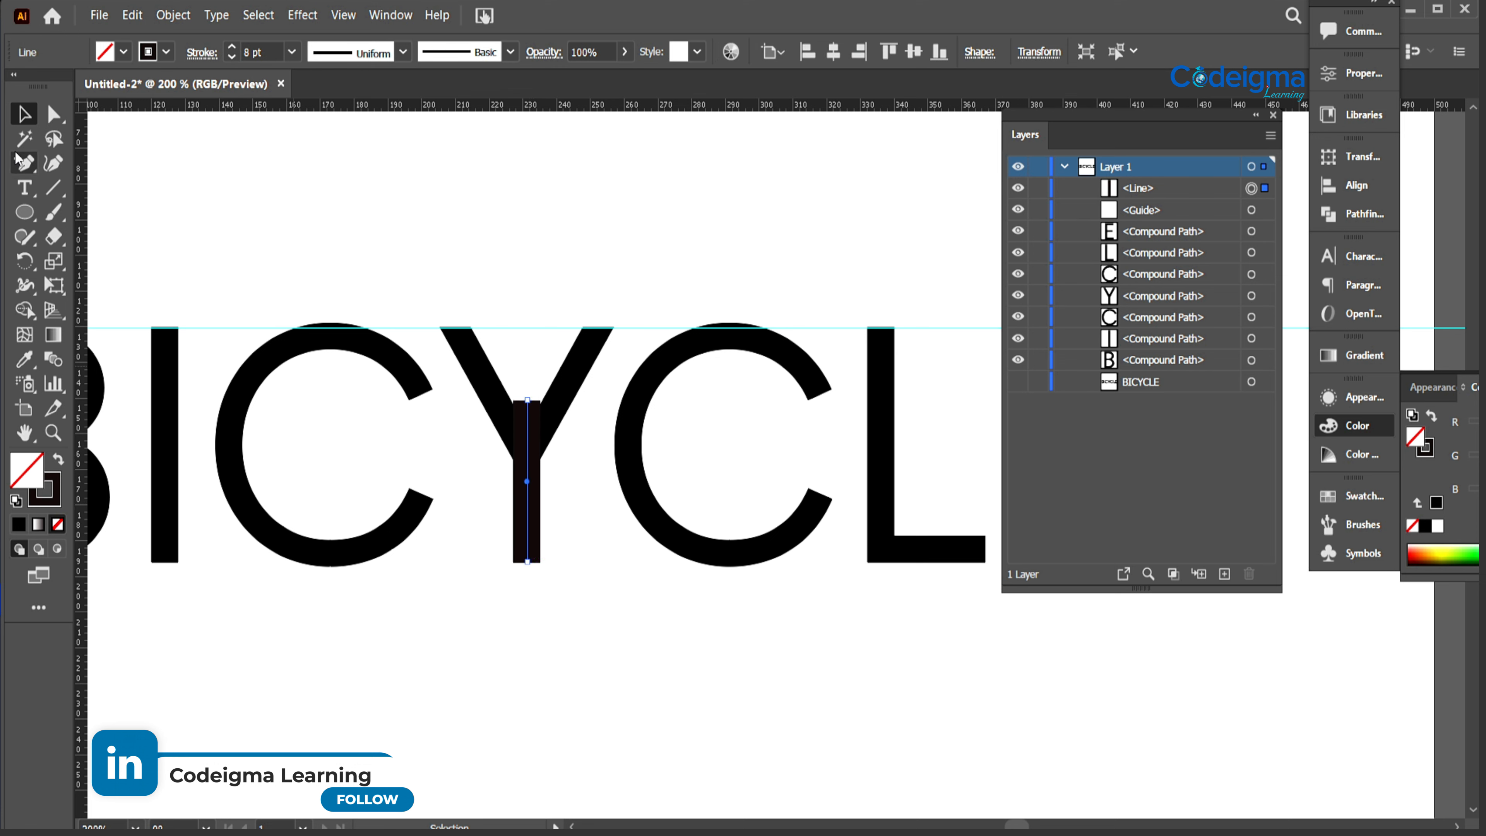
click(560, 549)
drag(531, 510, 582, 600)
key(ctrl+z)
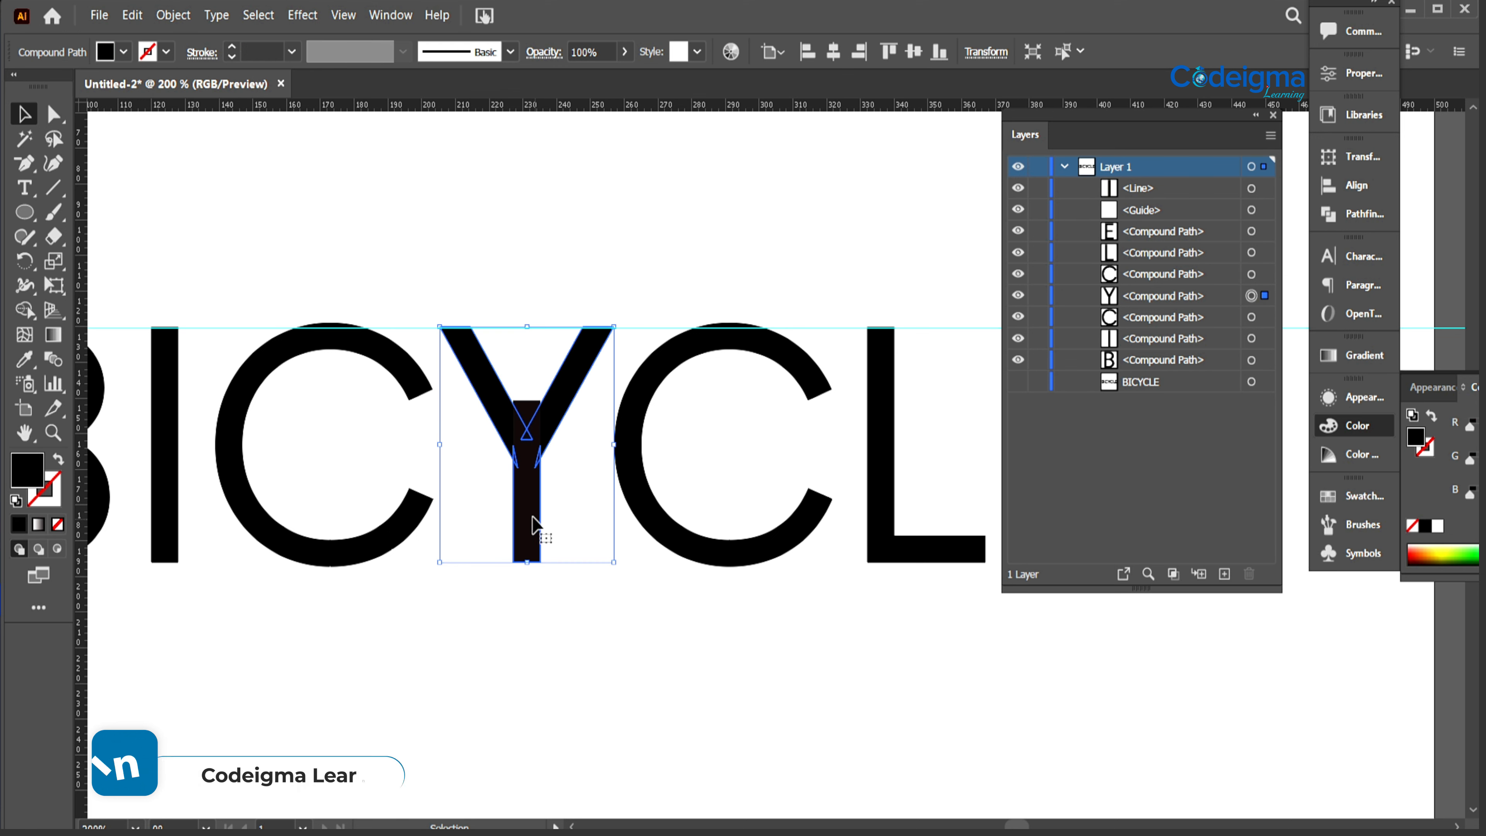
Step: Move the thick line into the blank area below the Y and delete the inner top anchor point of the Y's right arm
click(527, 508)
drag(529, 515, 593, 656)
click(529, 465)
key(minus)
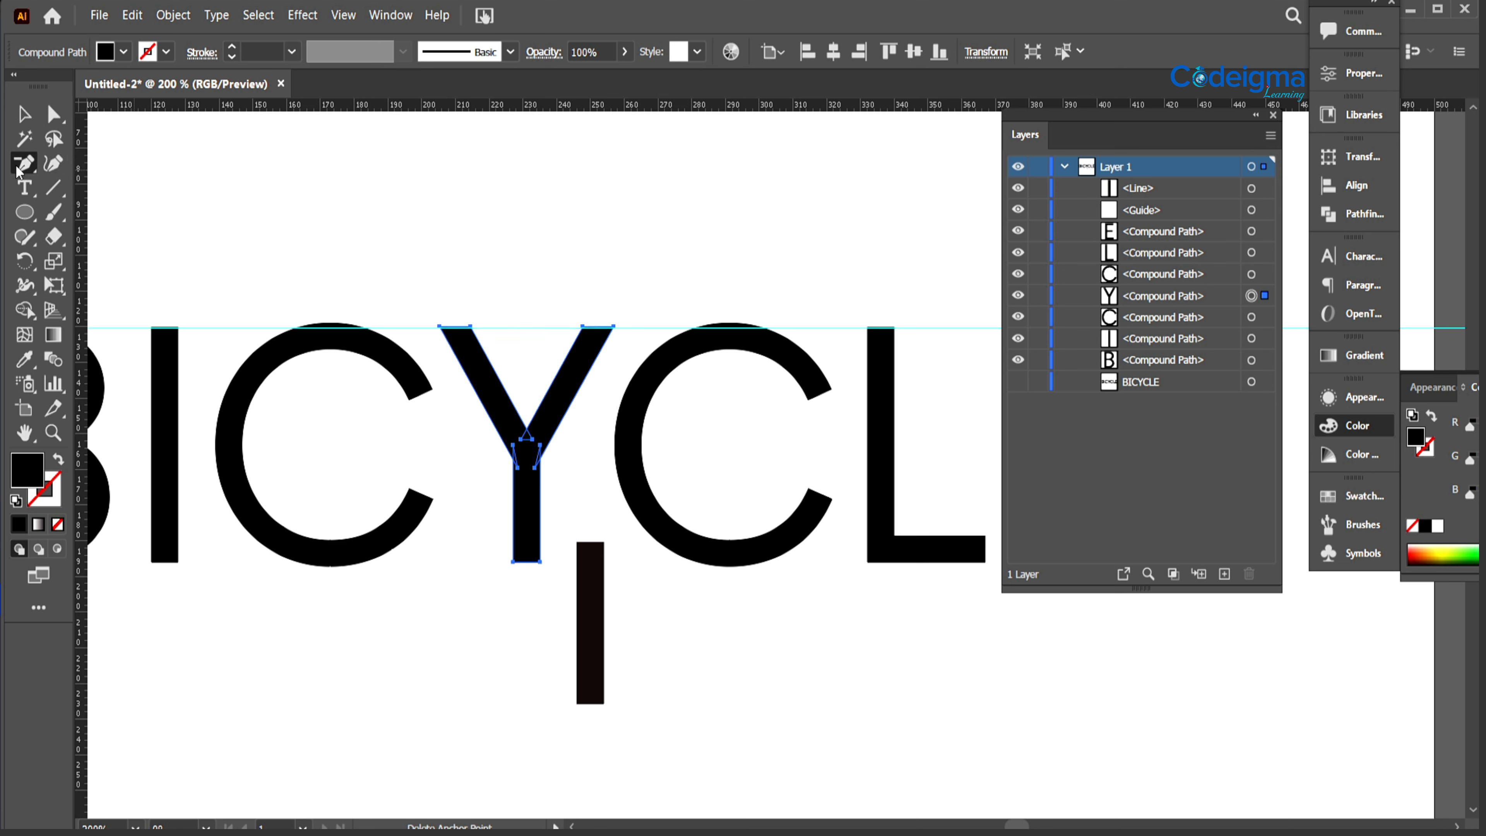
click(582, 328)
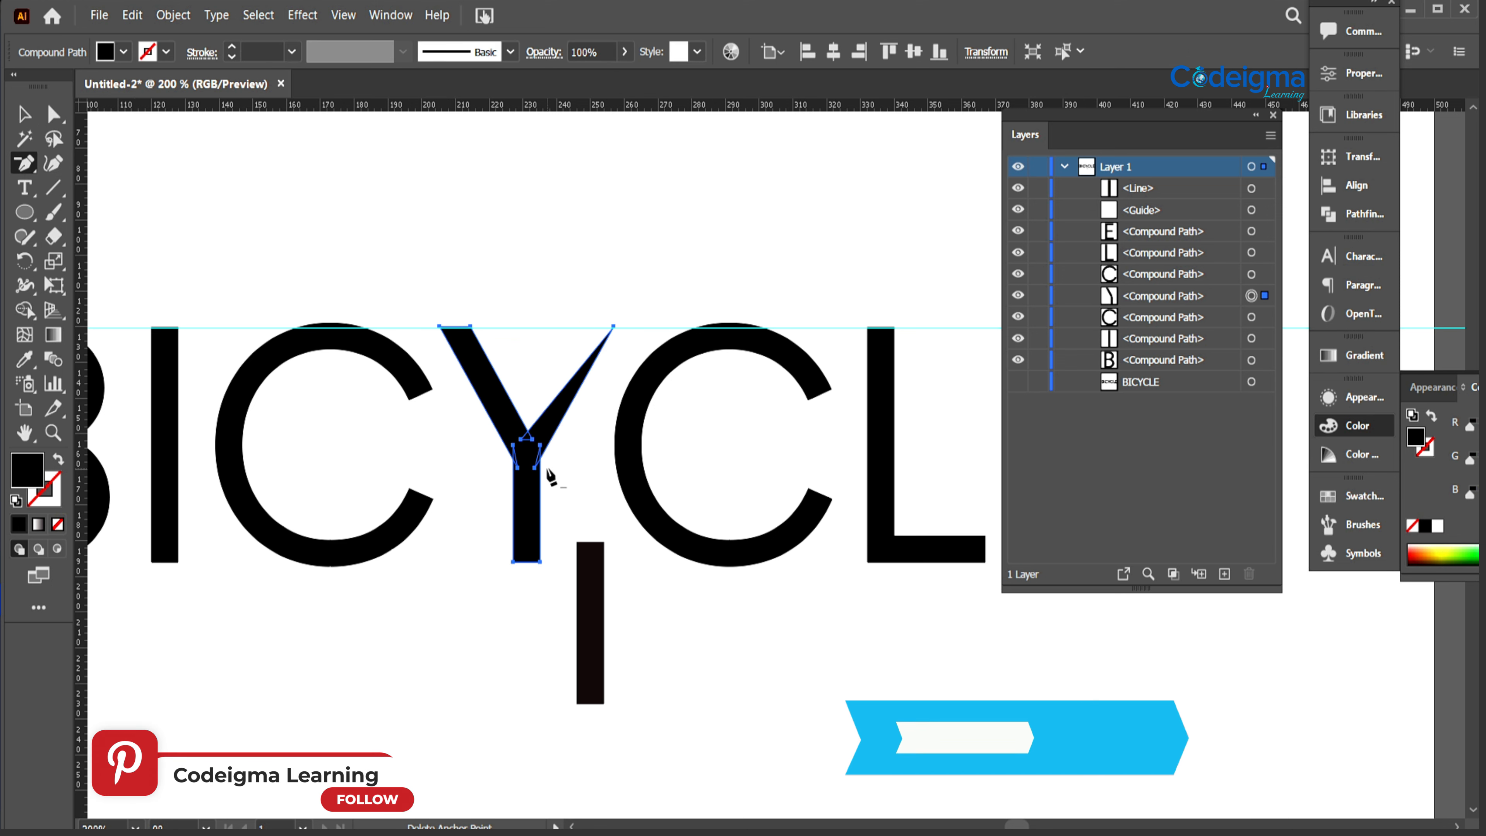
key(v)
key(shift+m)
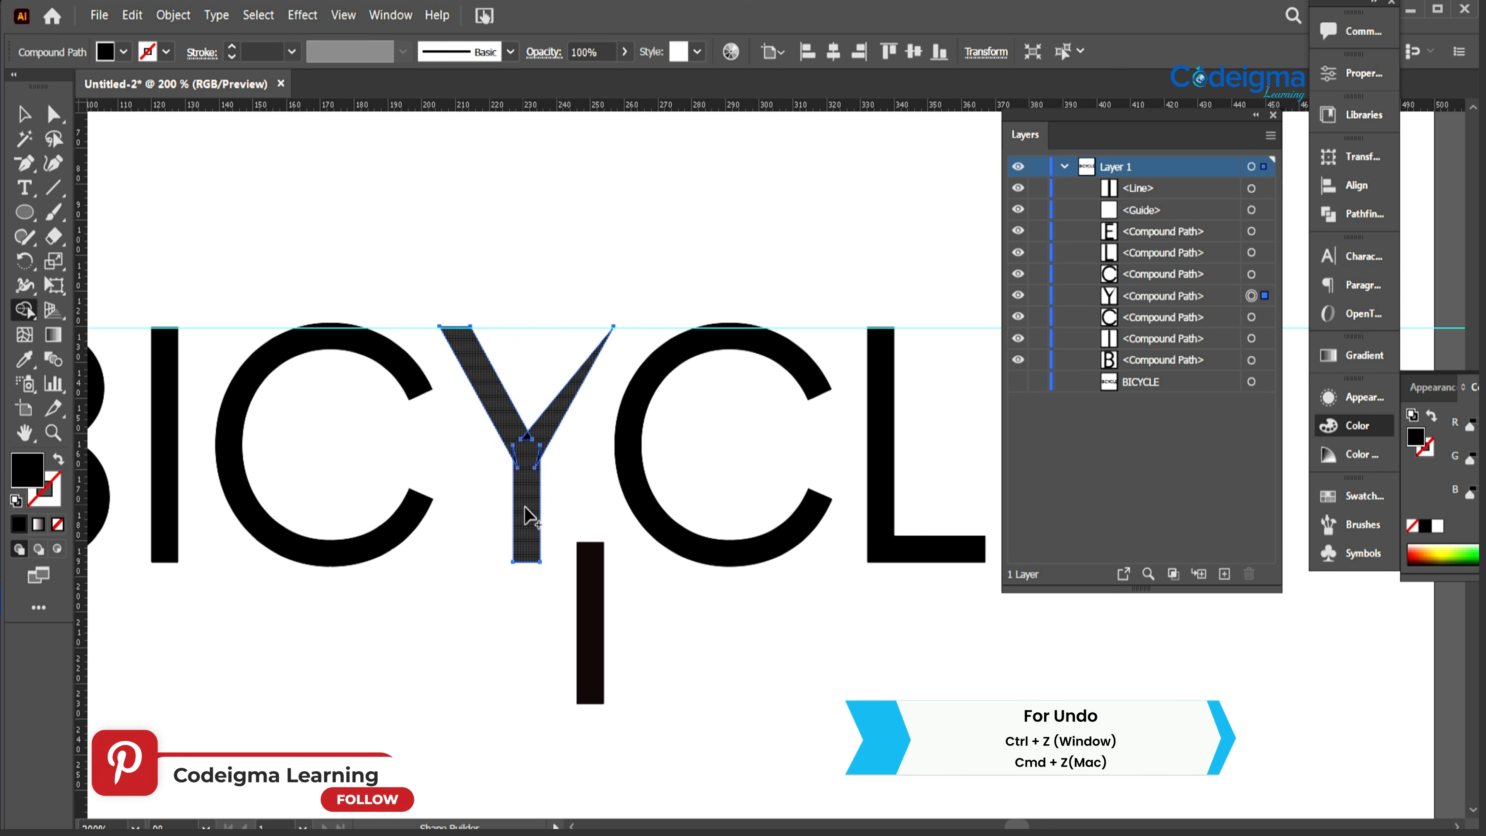
click(526, 457)
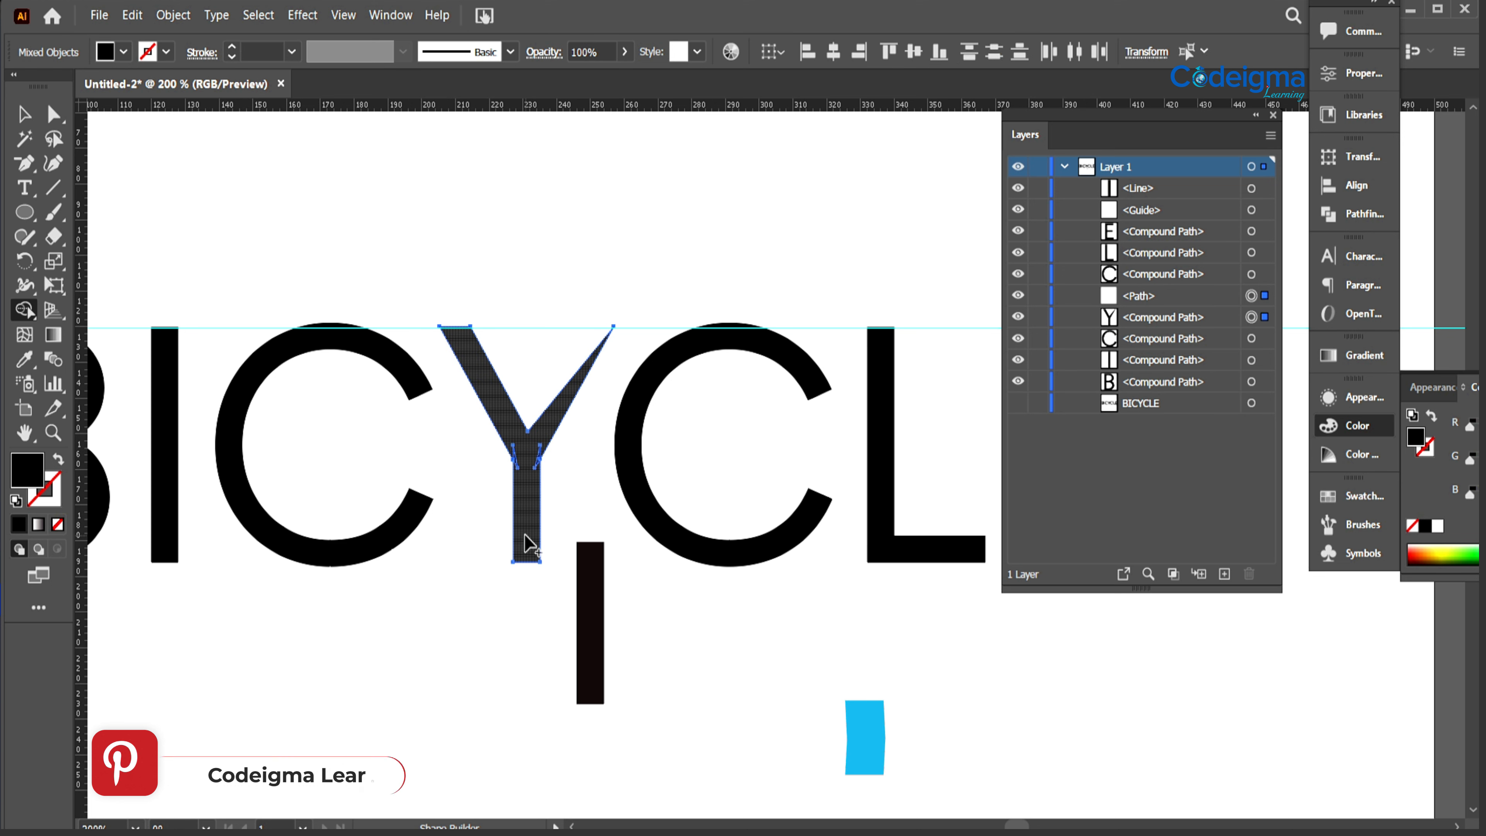
key(ctrl+z)
key(v)
click(434, 786)
Step: Draw a diagonal line across the base of the Y's right arm and cut the arm off with Shape Builder
key(backslash)
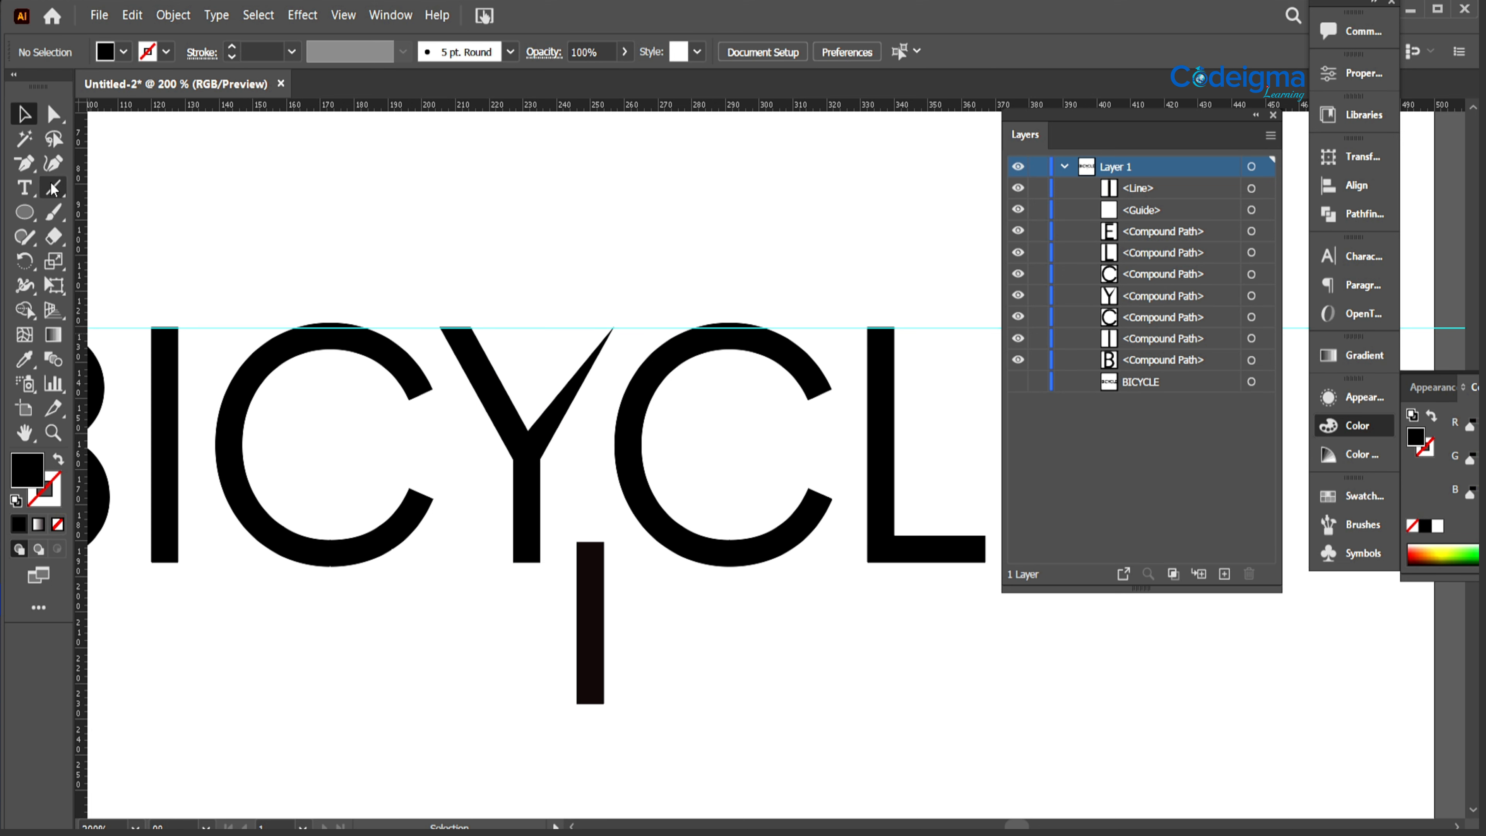
drag(527, 432, 554, 486)
key(v)
shift+click(530, 512)
key(shift+m)
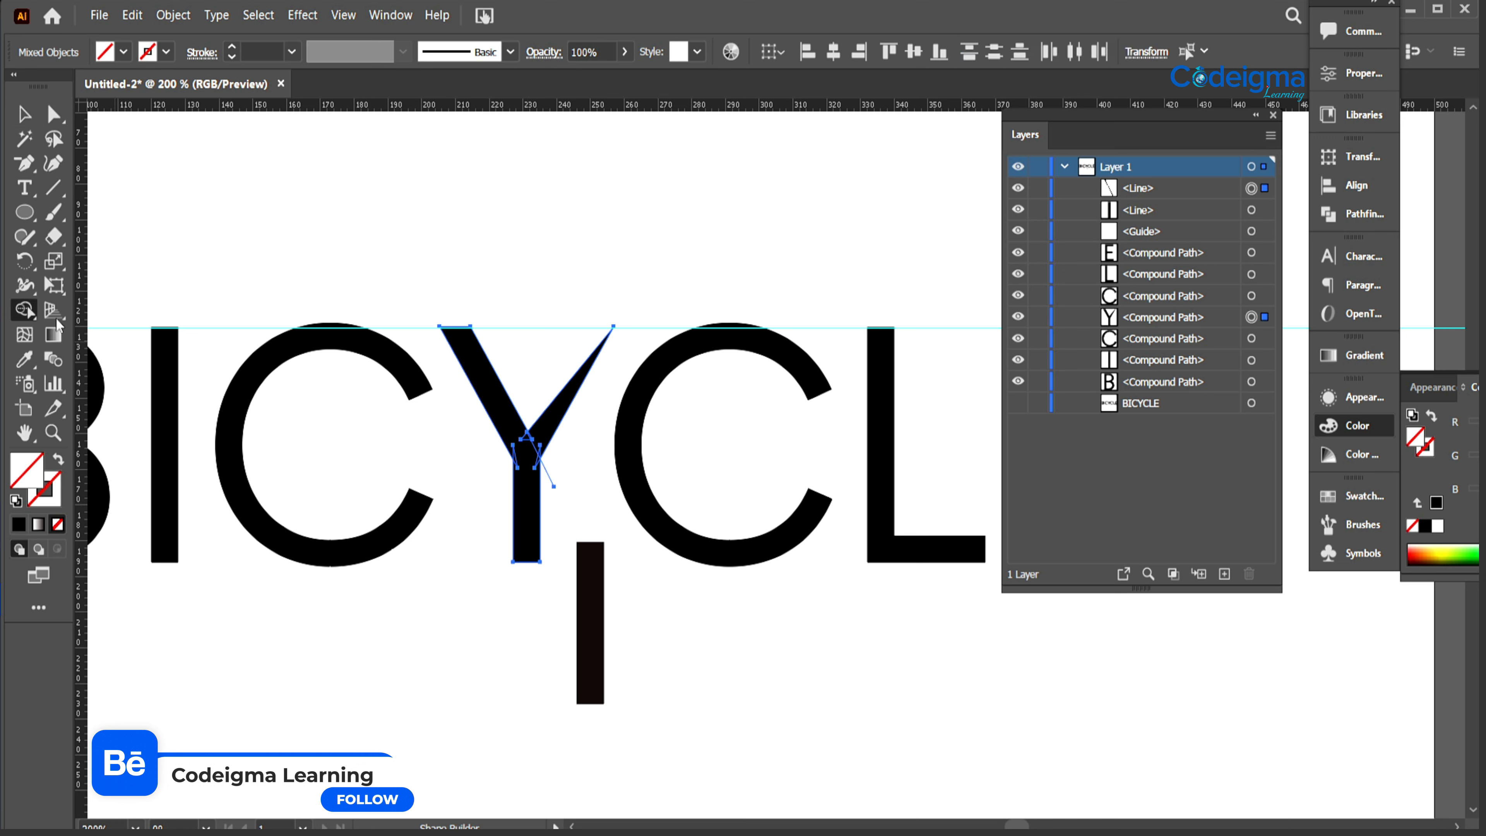
click(25, 115)
click(323, 408)
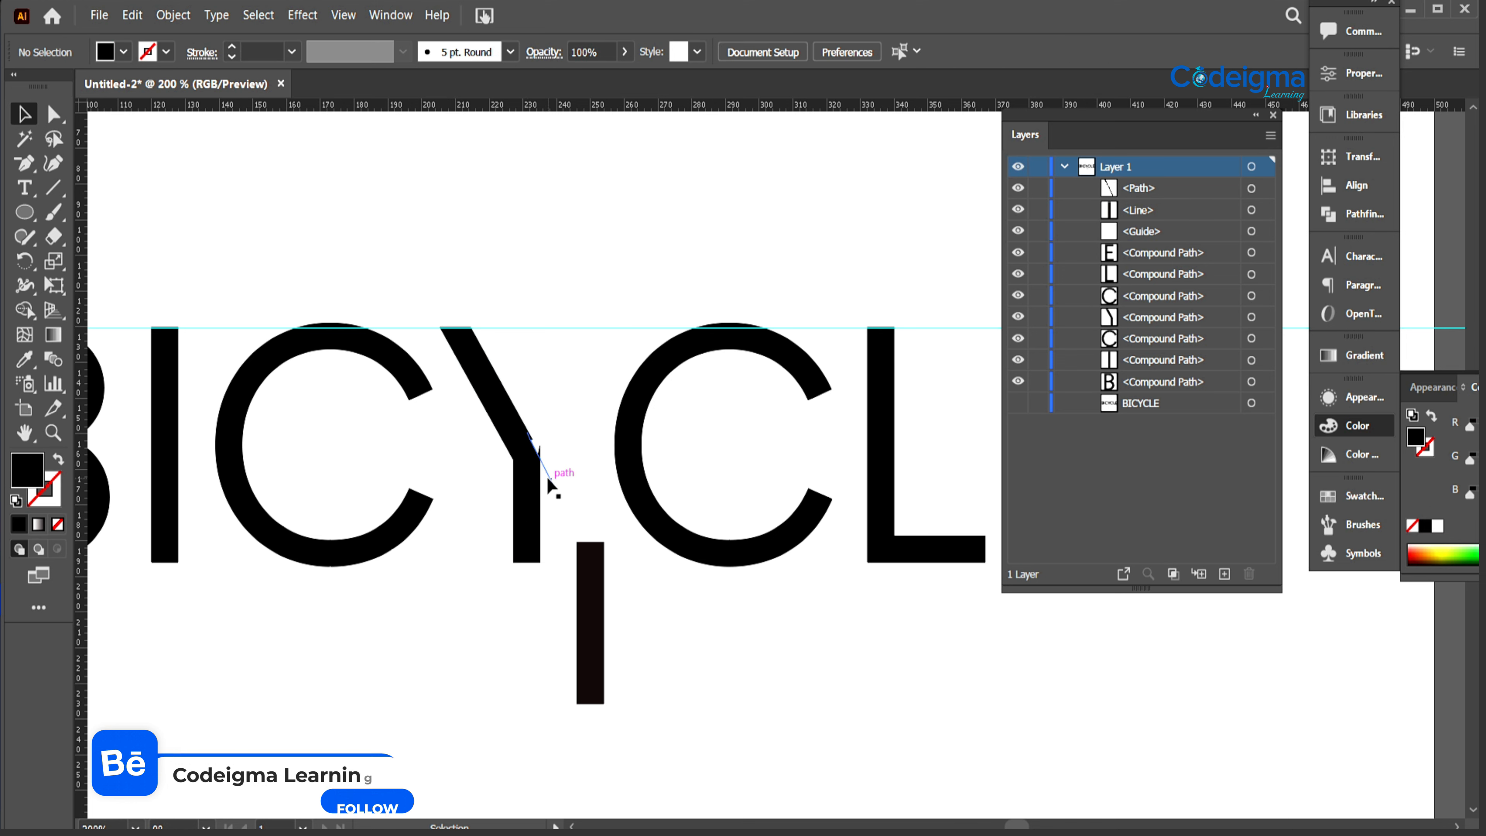
Step: Delete the leftover cutting line and remove the stray anchor points at the Y's cut edge
click(548, 473)
key(Delete)
click(532, 515)
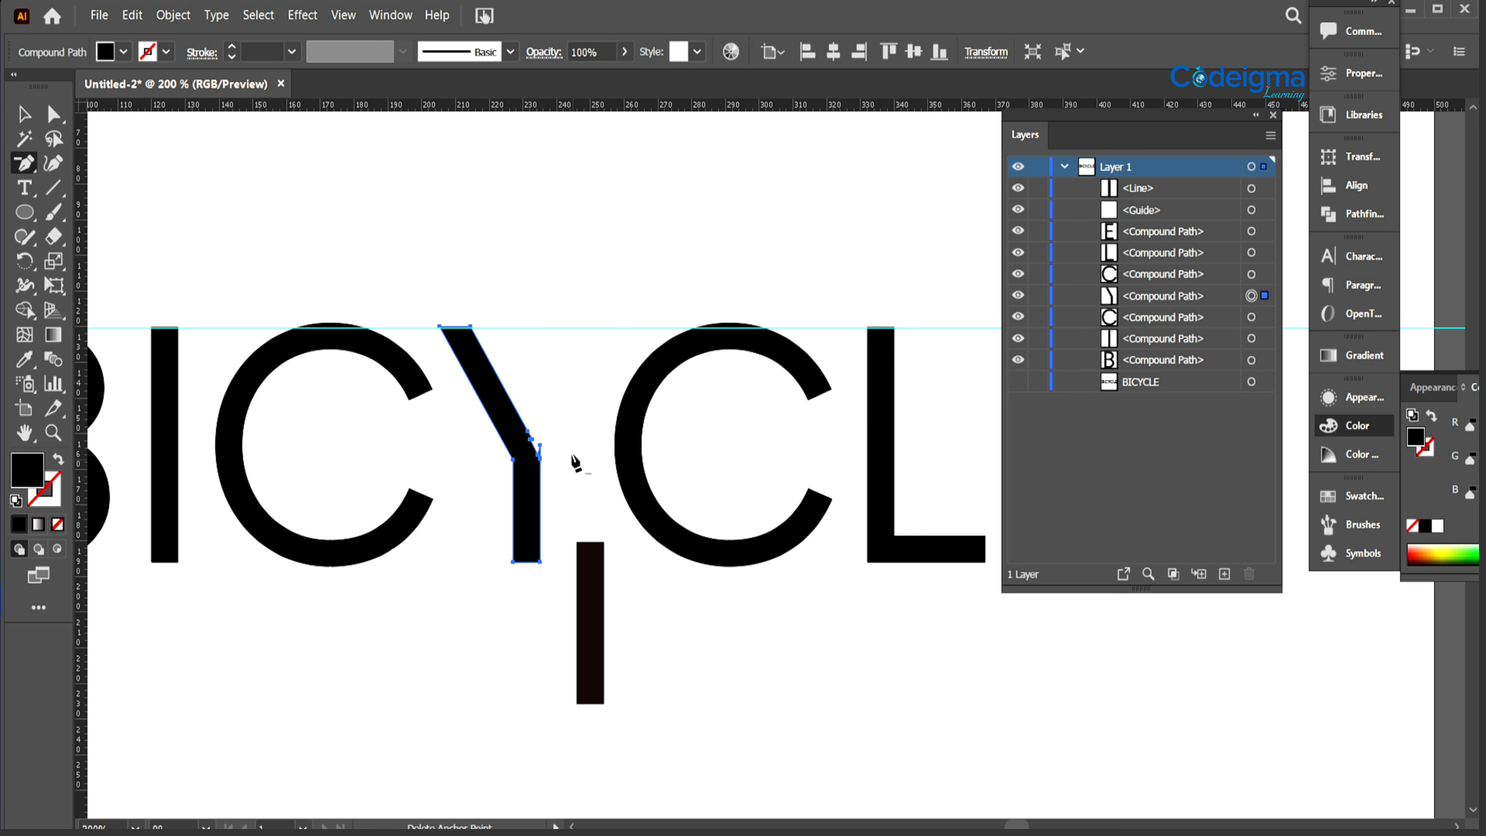
key(p)
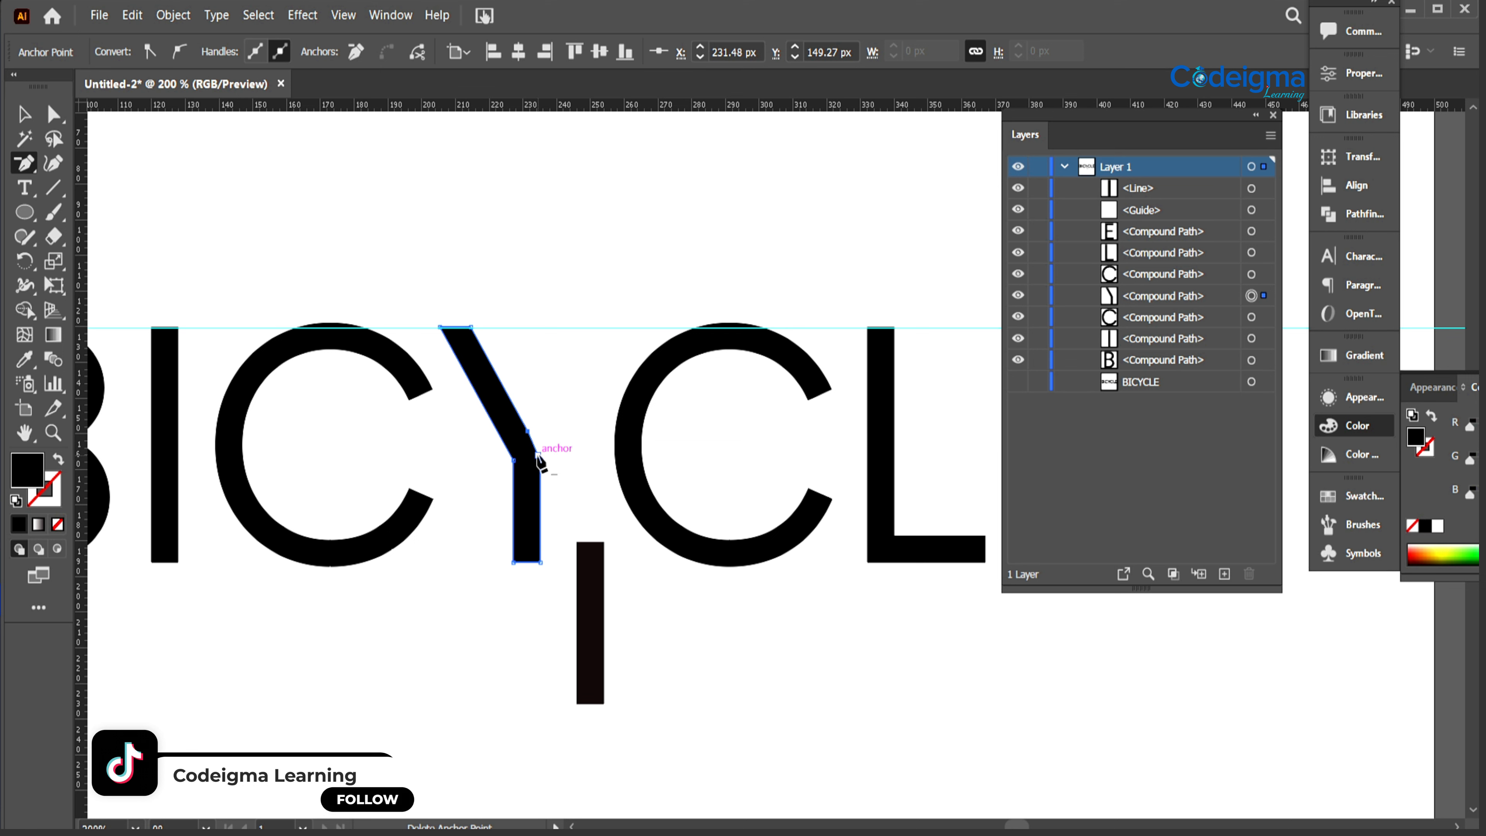
key(v)
Step: Place the 8 pt line at the Y's junction, angled as a new right arm, and extend its upper end above the guide
click(595, 653)
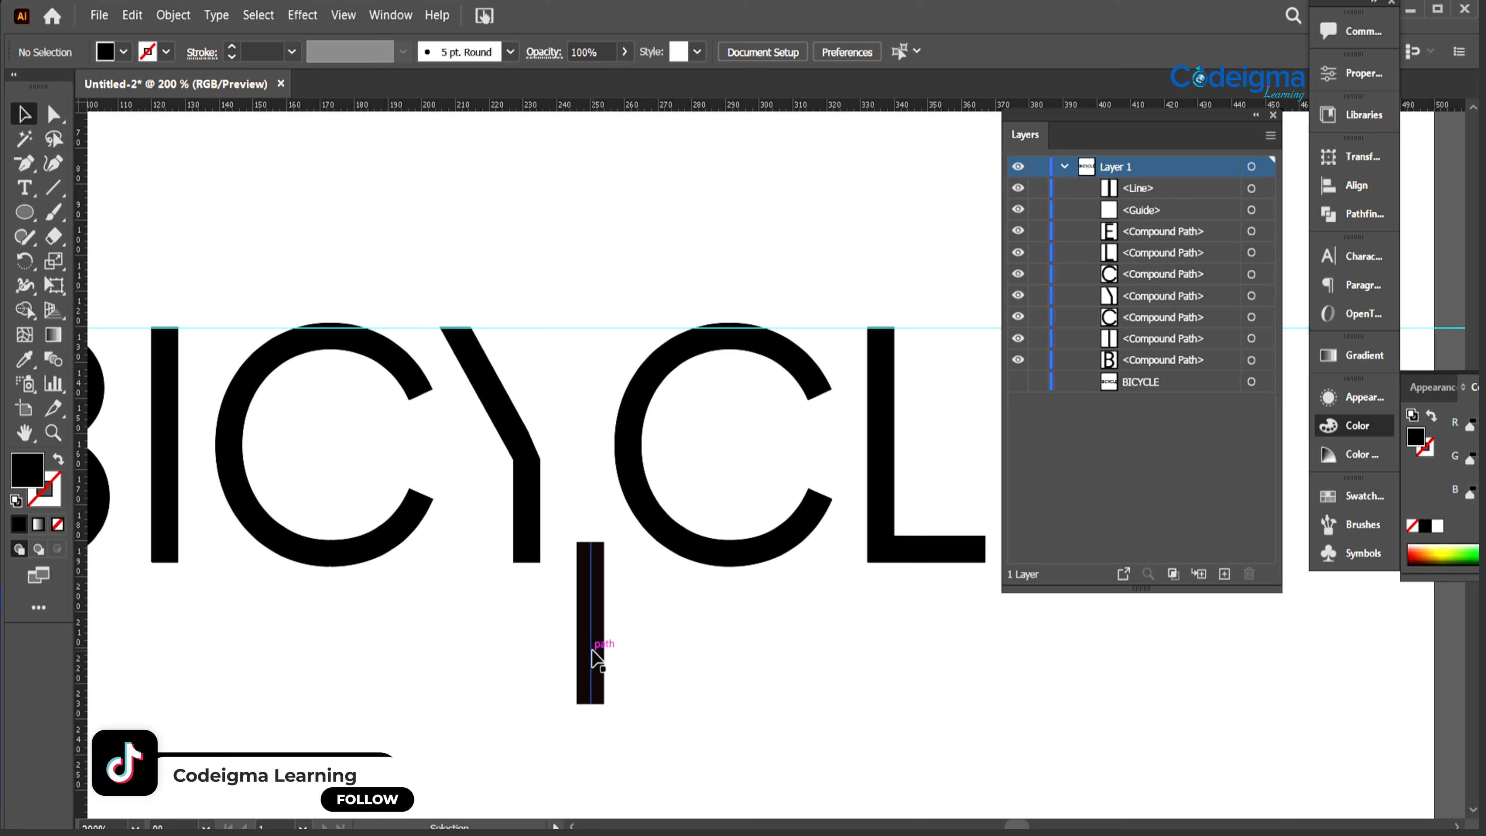
drag(595, 653, 573, 384)
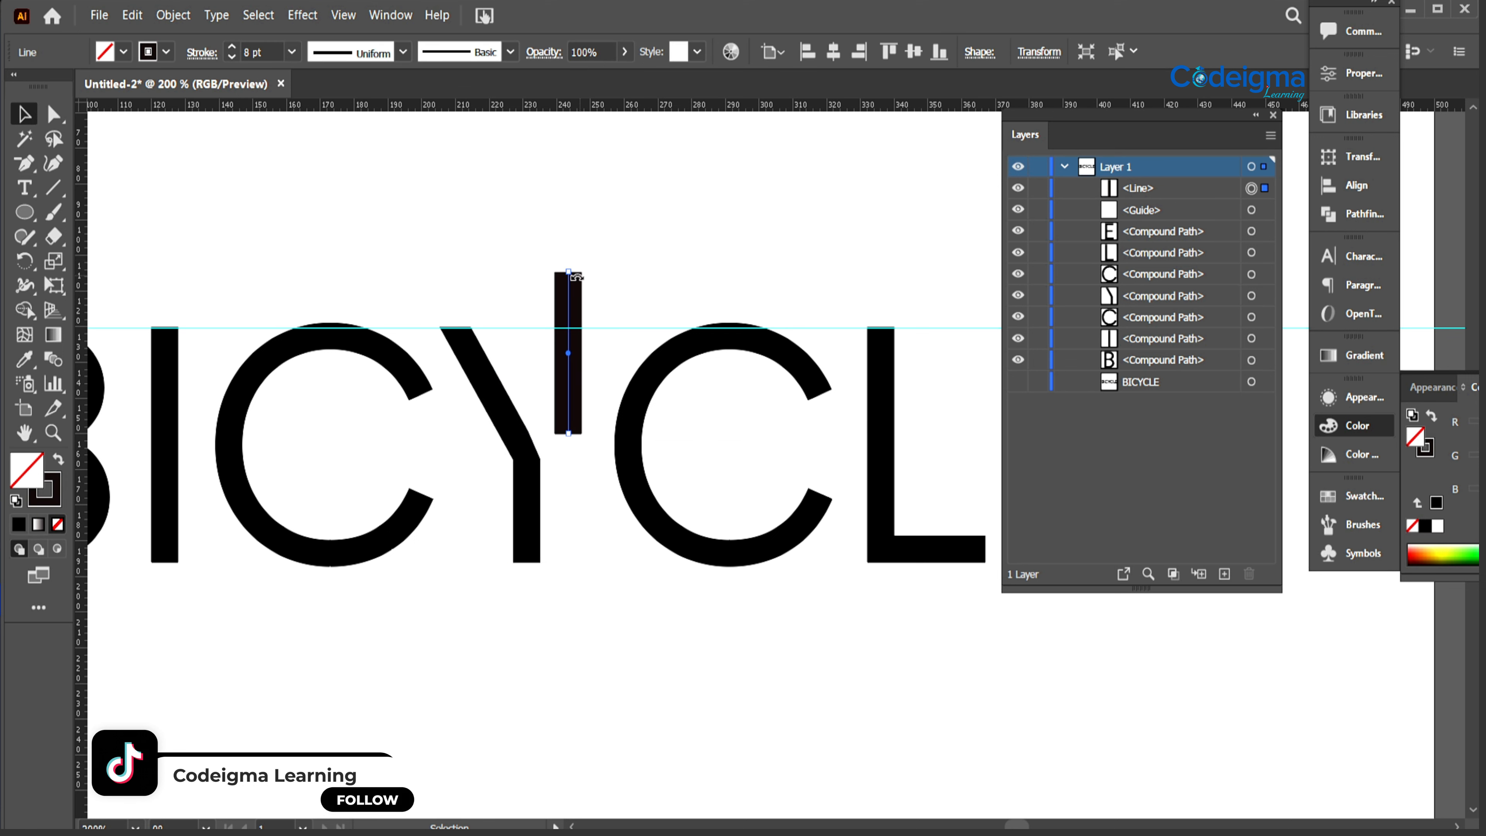
drag(584, 269, 585, 398)
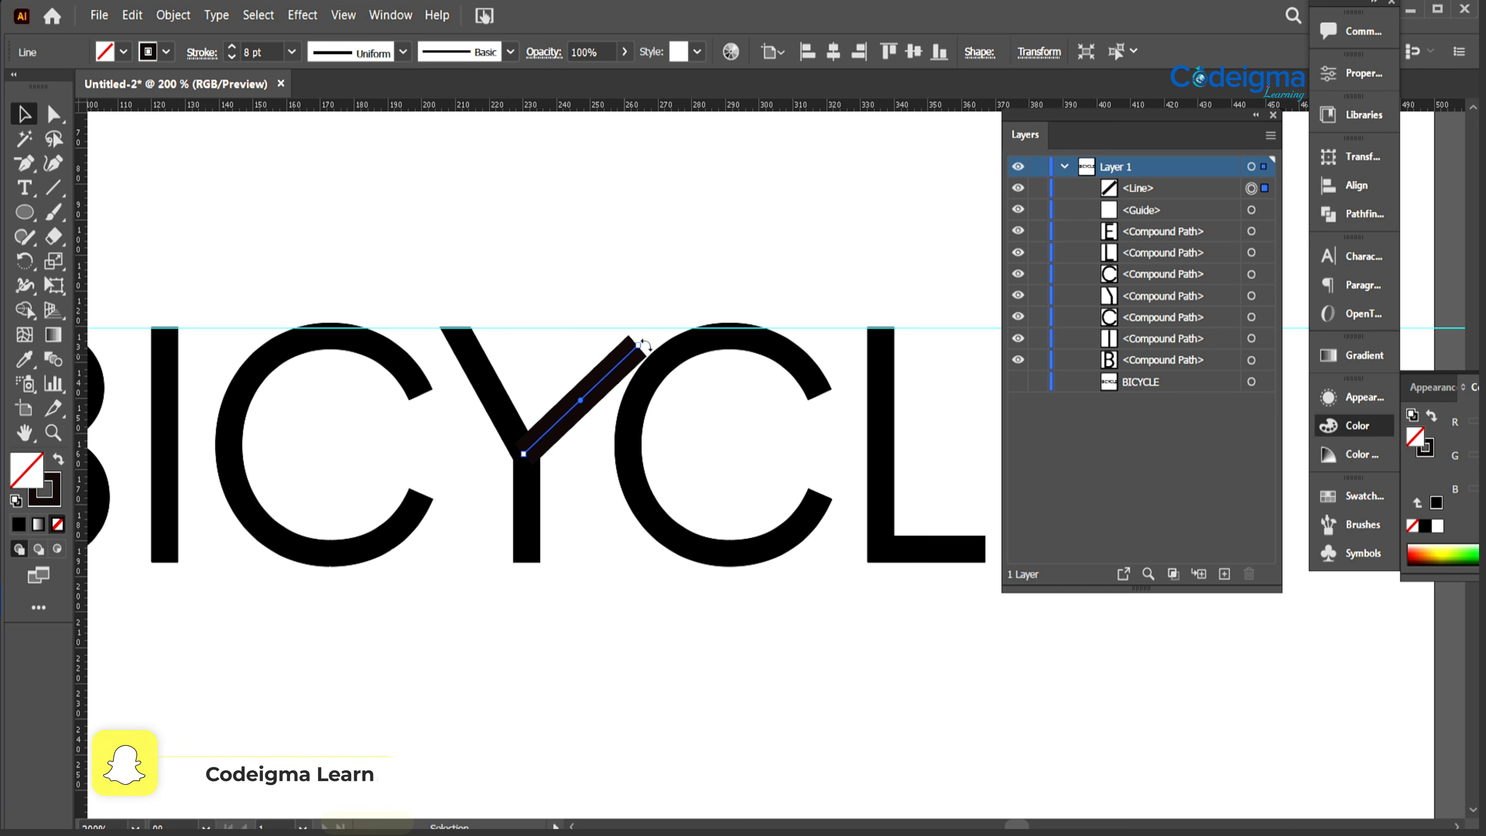
drag(643, 354, 623, 329)
drag(585, 396, 571, 397)
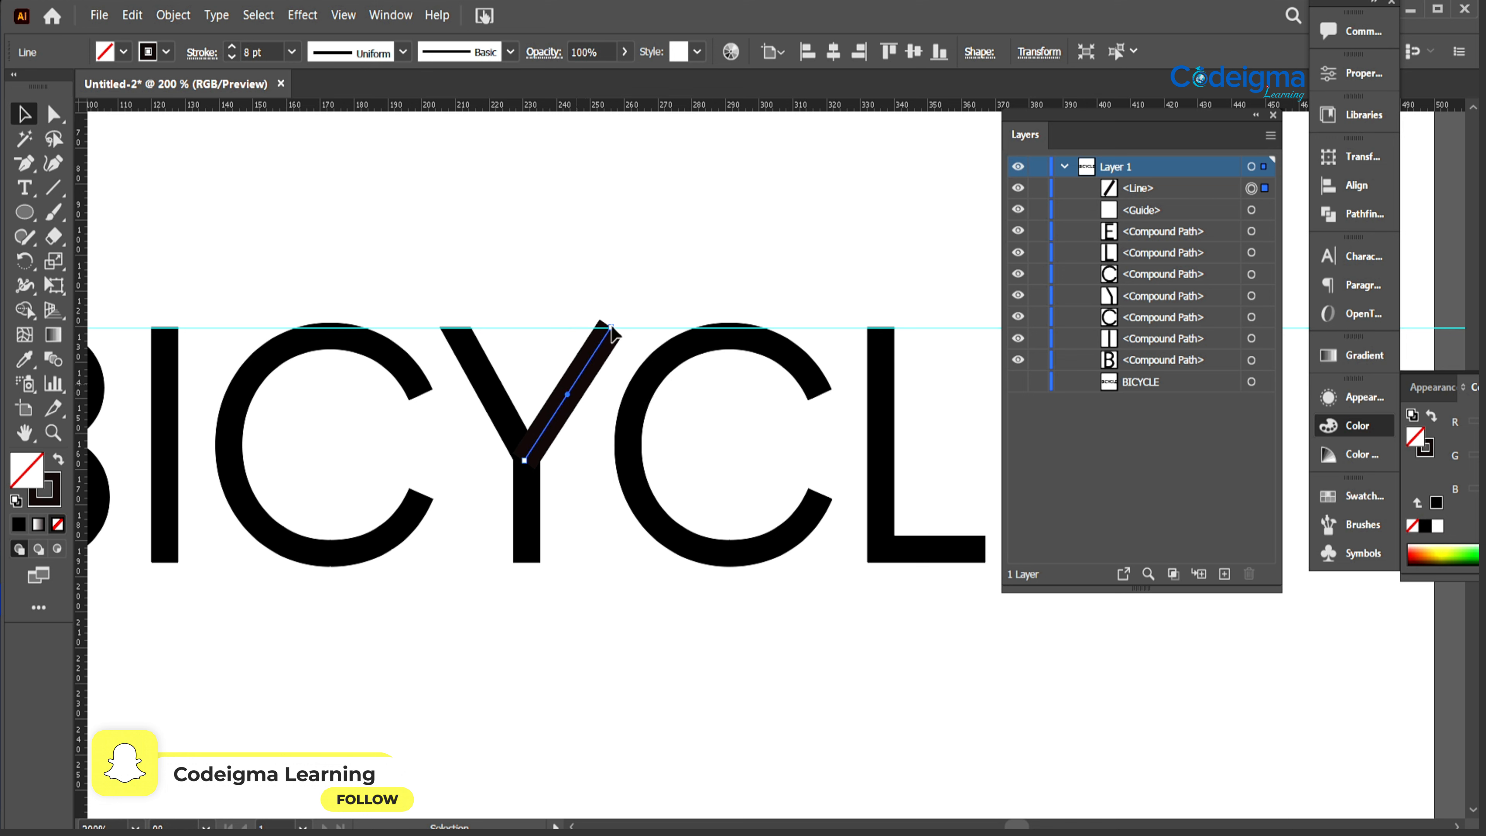
drag(611, 326, 626, 309)
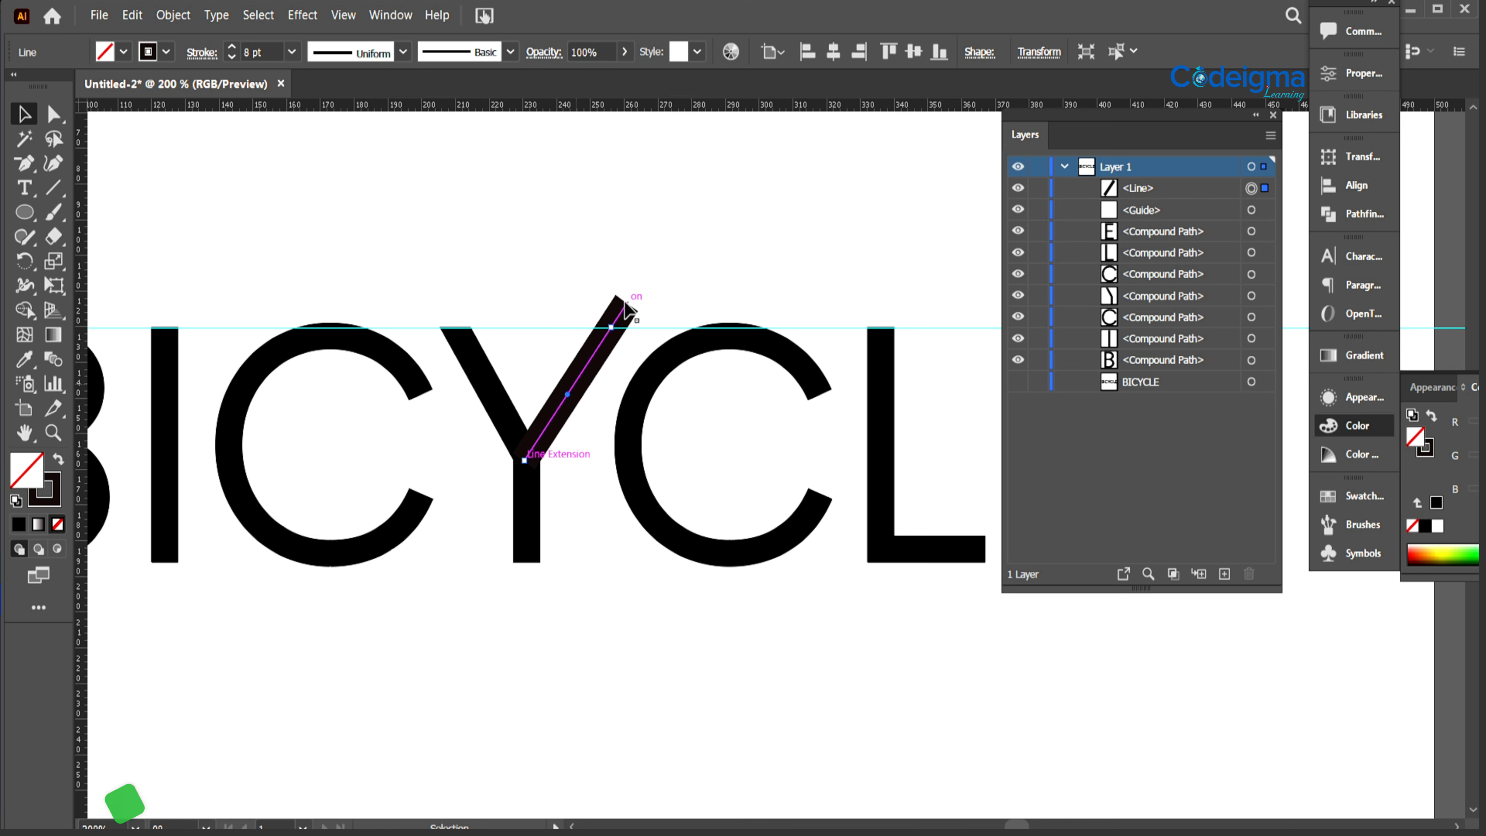
Step: Expand the angled line into a filled shape
click(173, 15)
click(212, 226)
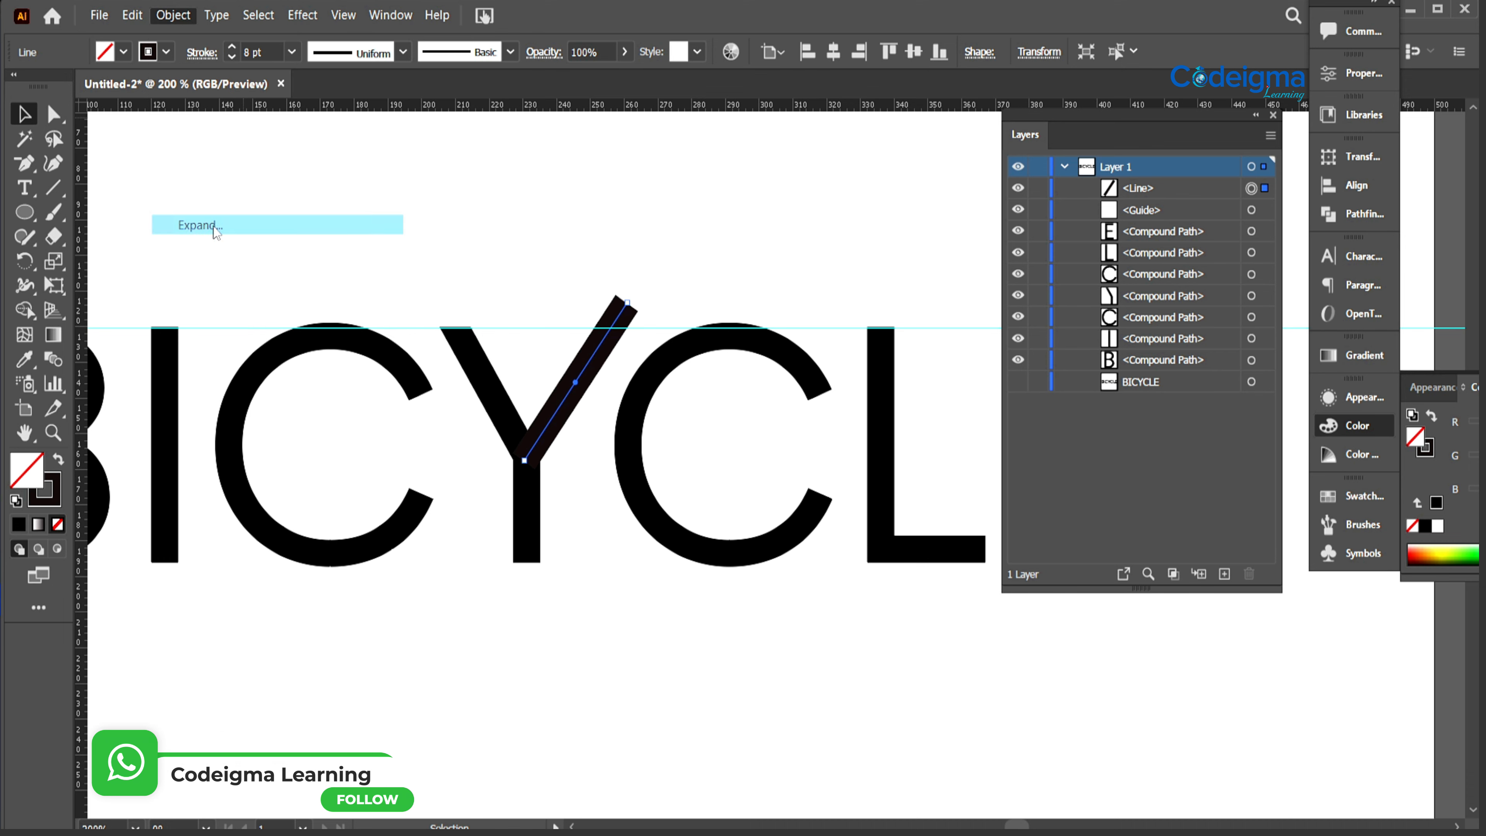
click(687, 540)
Step: Merge the Y's body and its new right arm into a single shape with Shape Builder
key(shift+m)
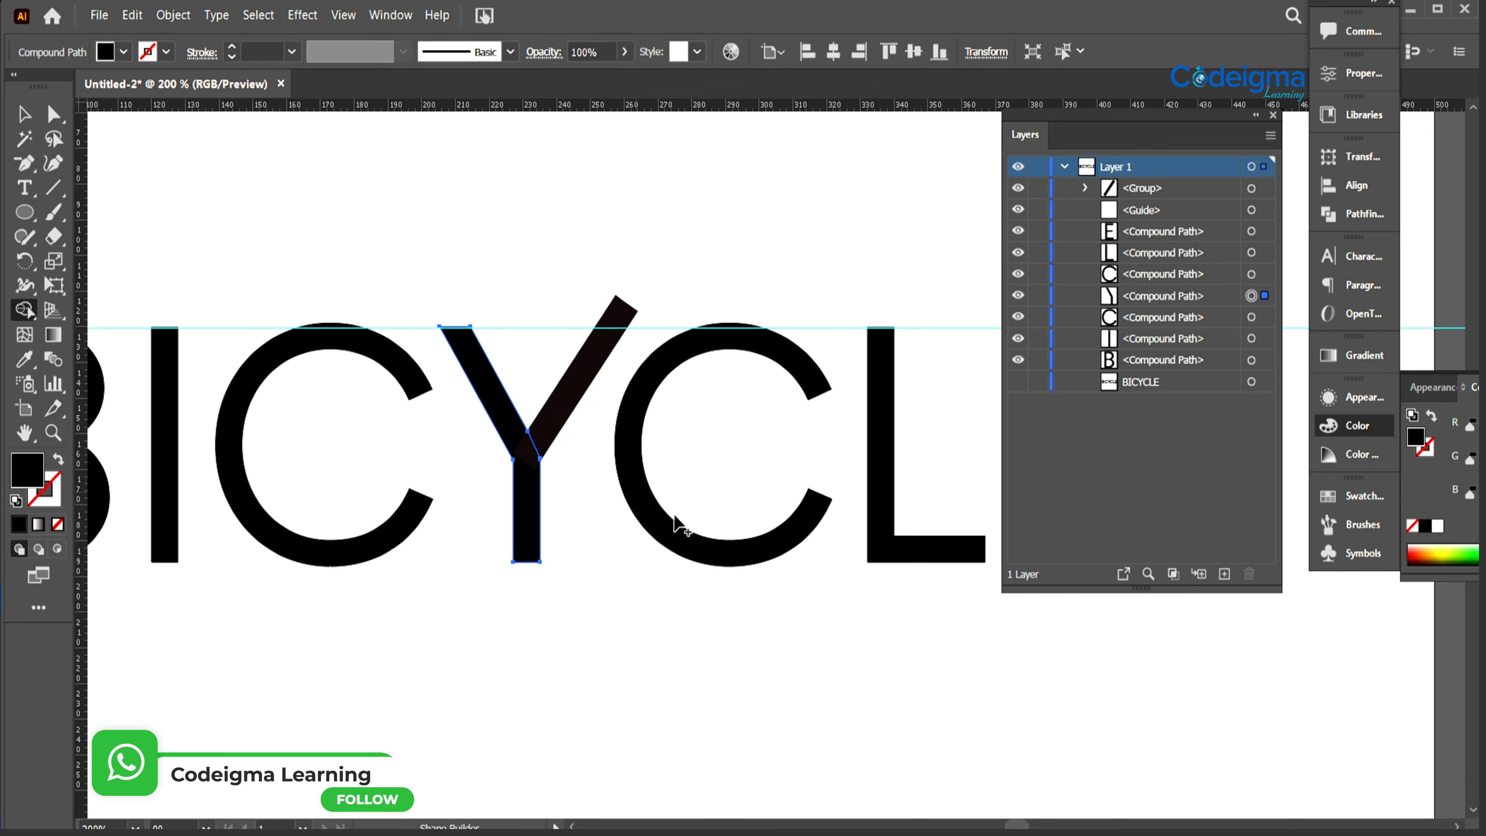
drag(526, 471, 542, 422)
click(24, 119)
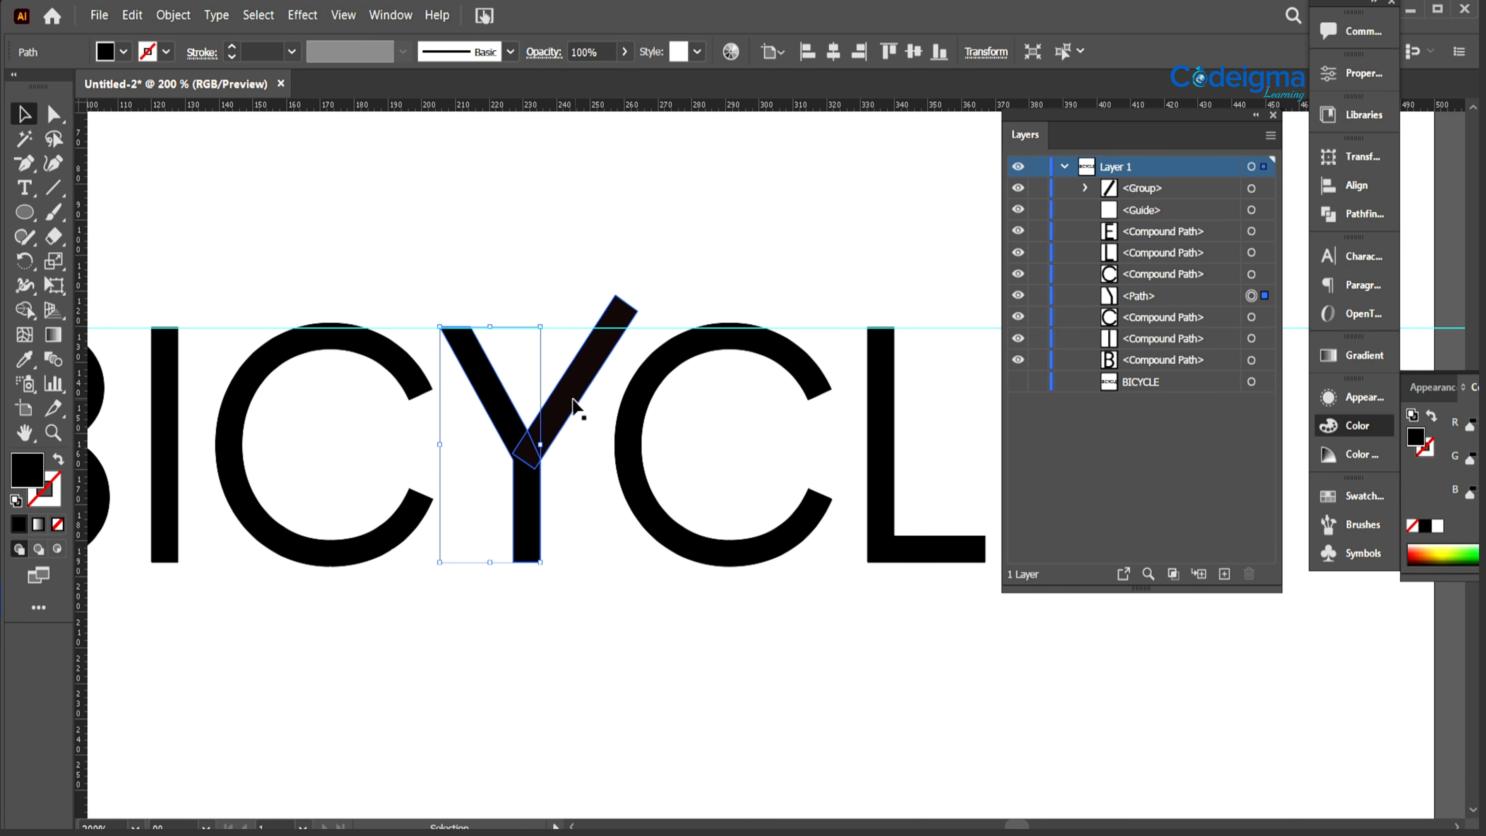
shift+click(571, 405)
mouse_move(548, 442)
mouse_down()
mouse_move(525, 489)
mouse_move(515, 431)
mouse_up()
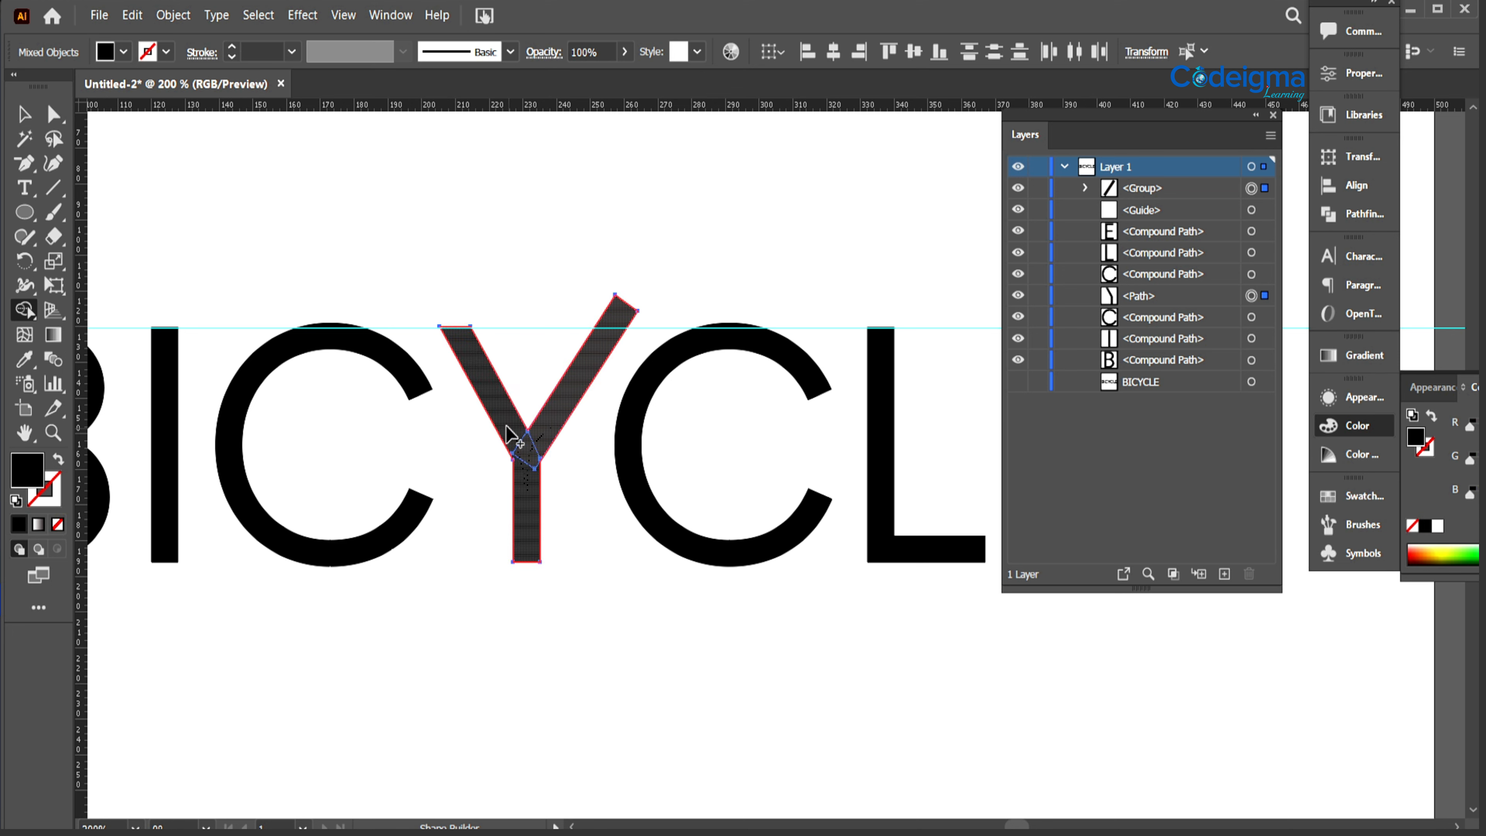
click(23, 115)
click(537, 666)
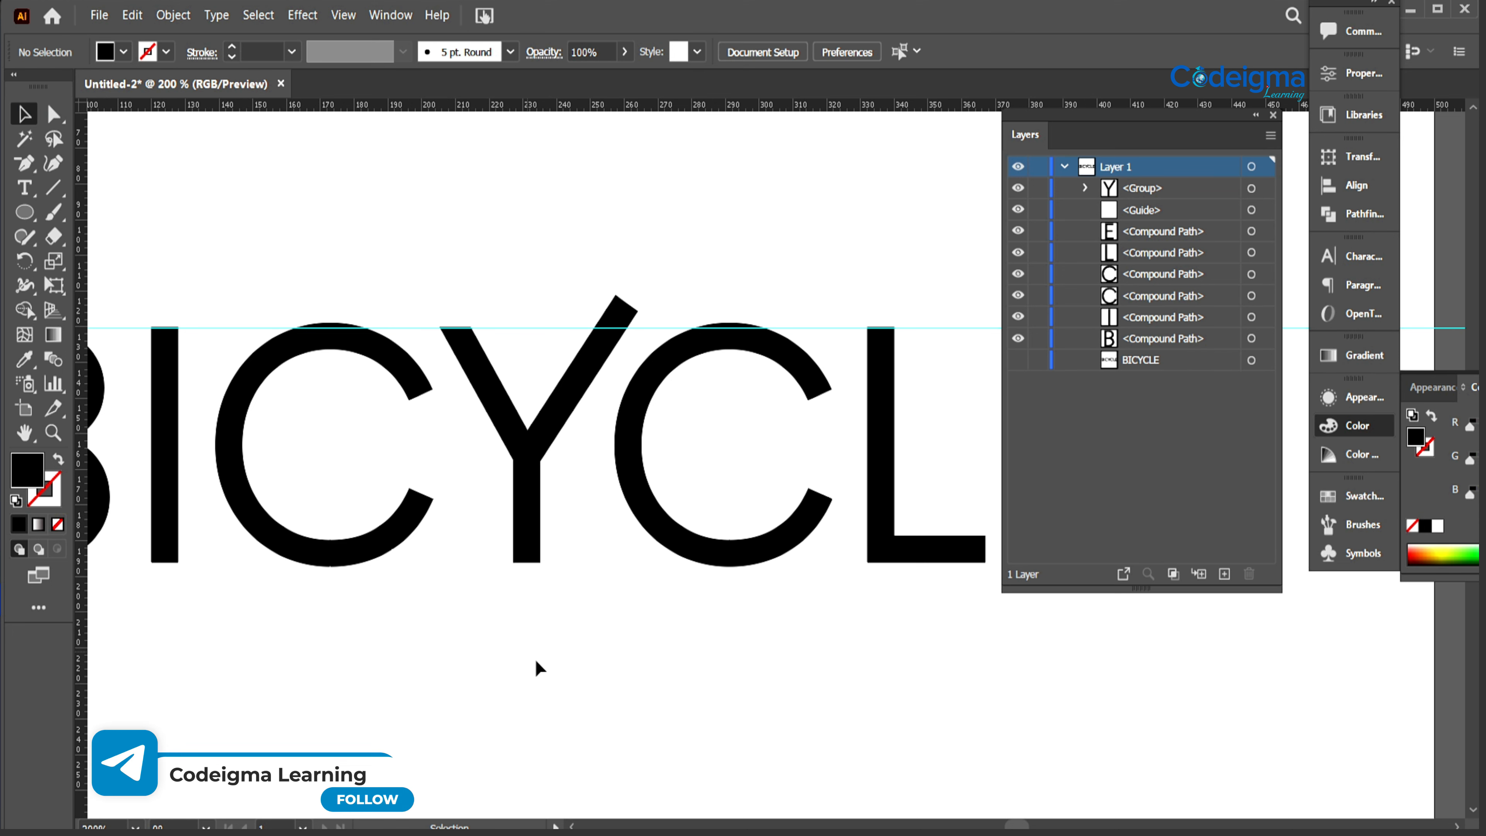
Step: Draw a short vertical line across the upper end of the Y's right arm
click(55, 188)
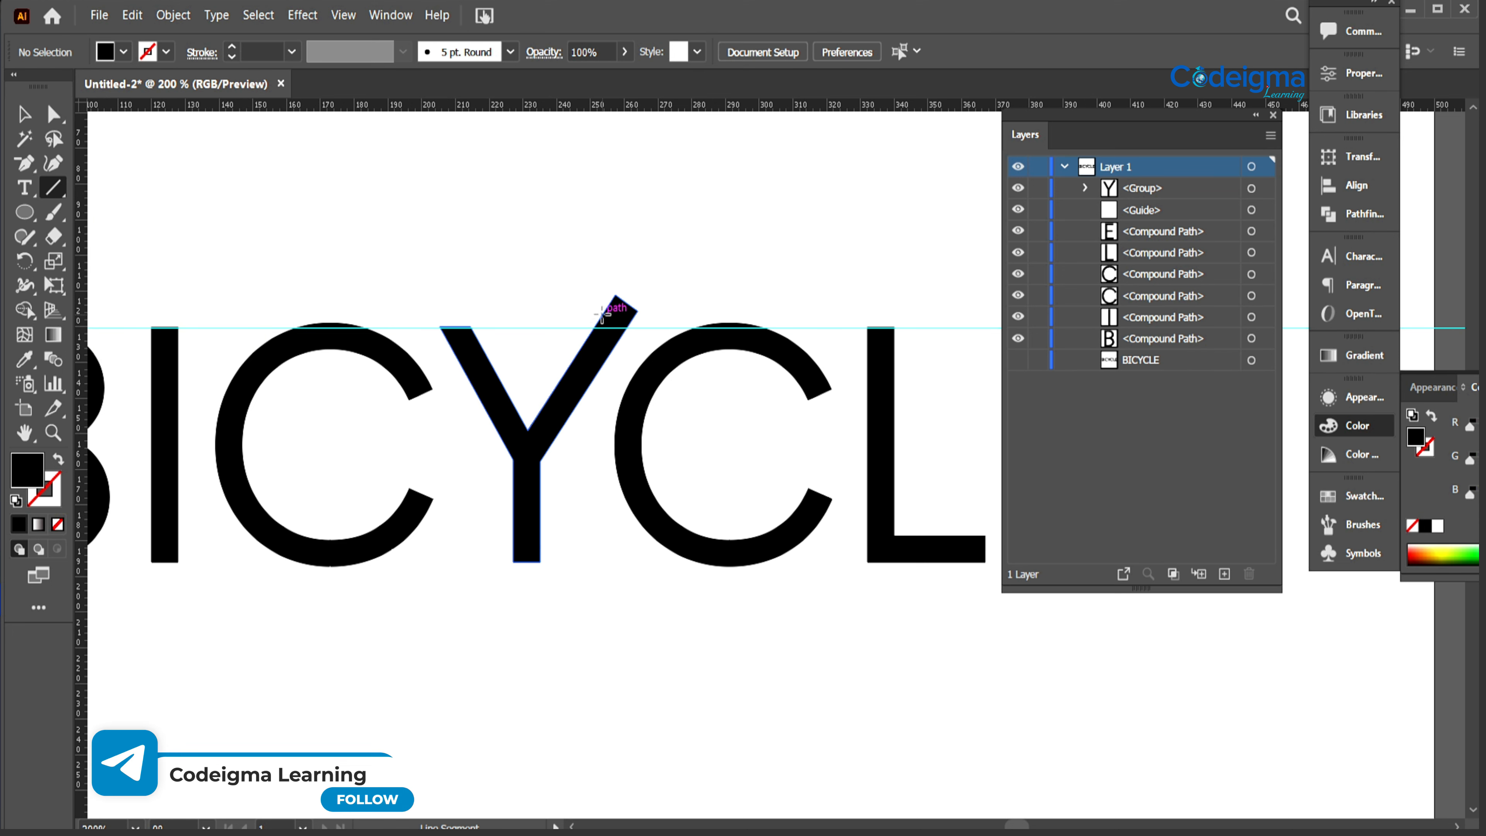
drag(601, 332, 607, 360)
key(ctrl+z)
drag(608, 307, 614, 357)
key(v)
Step: Trim the tip of the Y's right arm beyond the vertical line with Shape Builder and delete the leftover path
shift+click(547, 431)
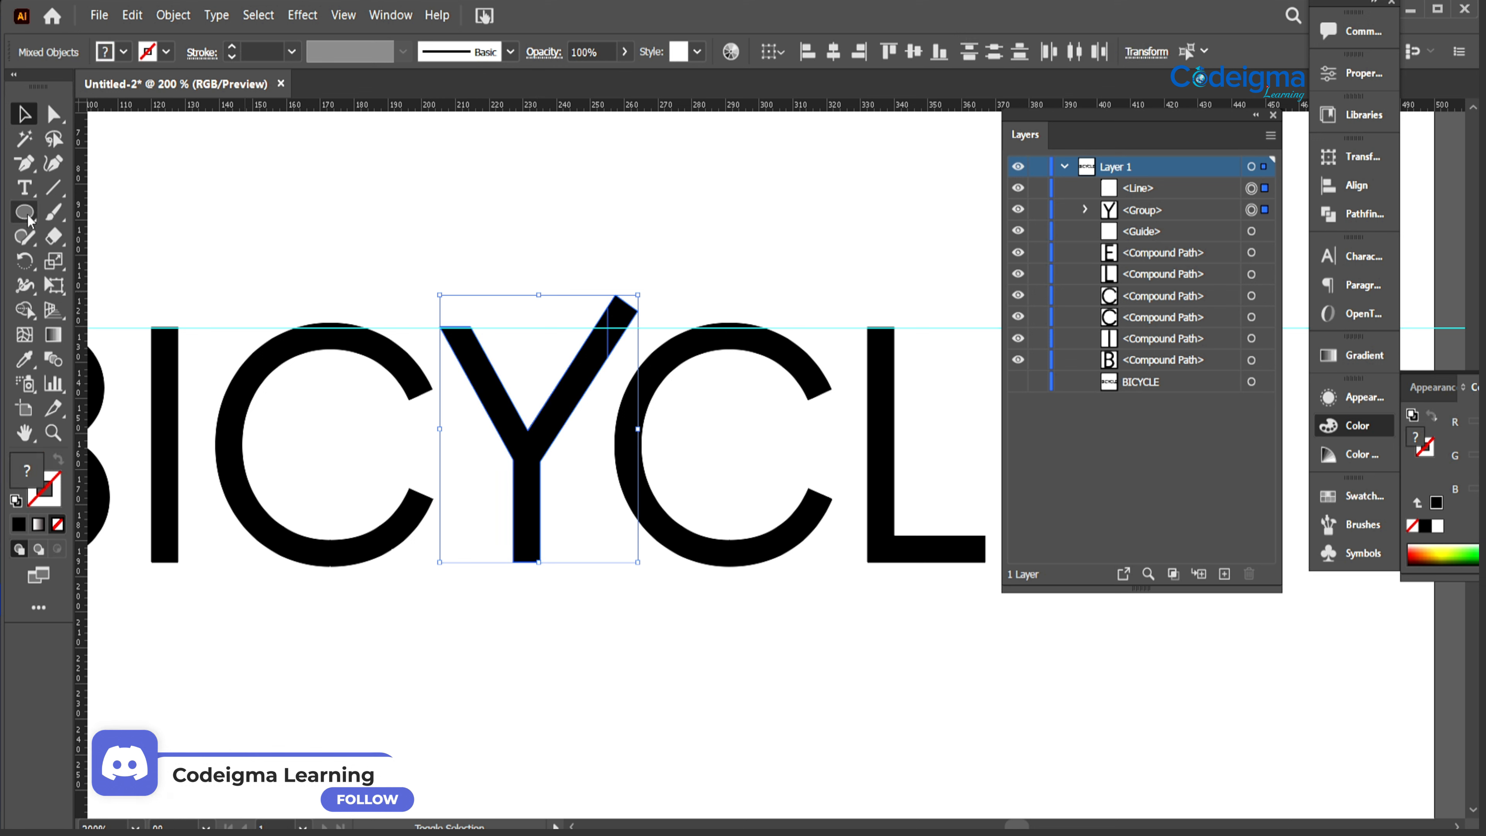
click(26, 311)
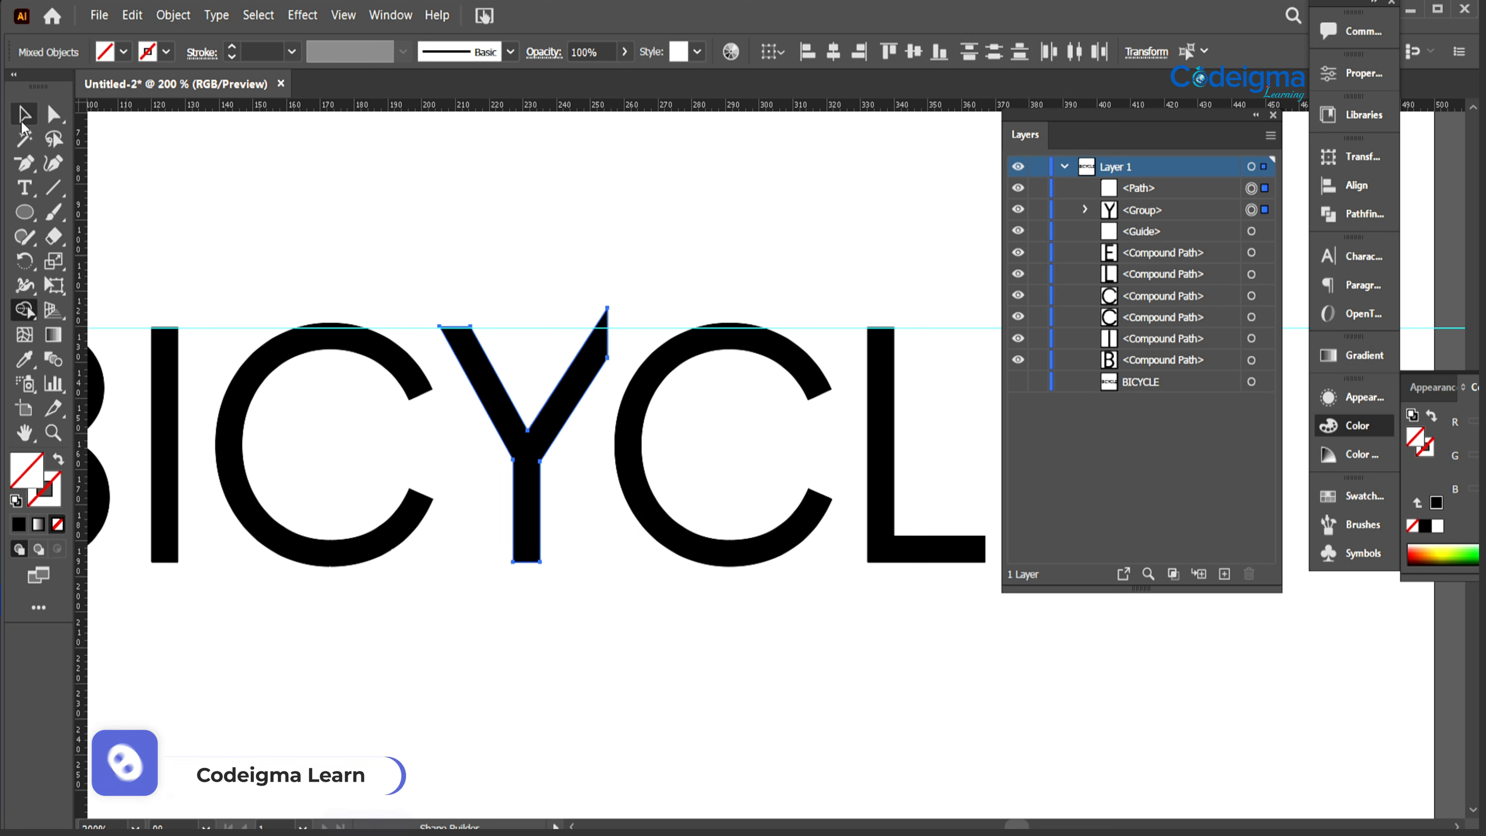
alt+click(622, 314)
click(1263, 188)
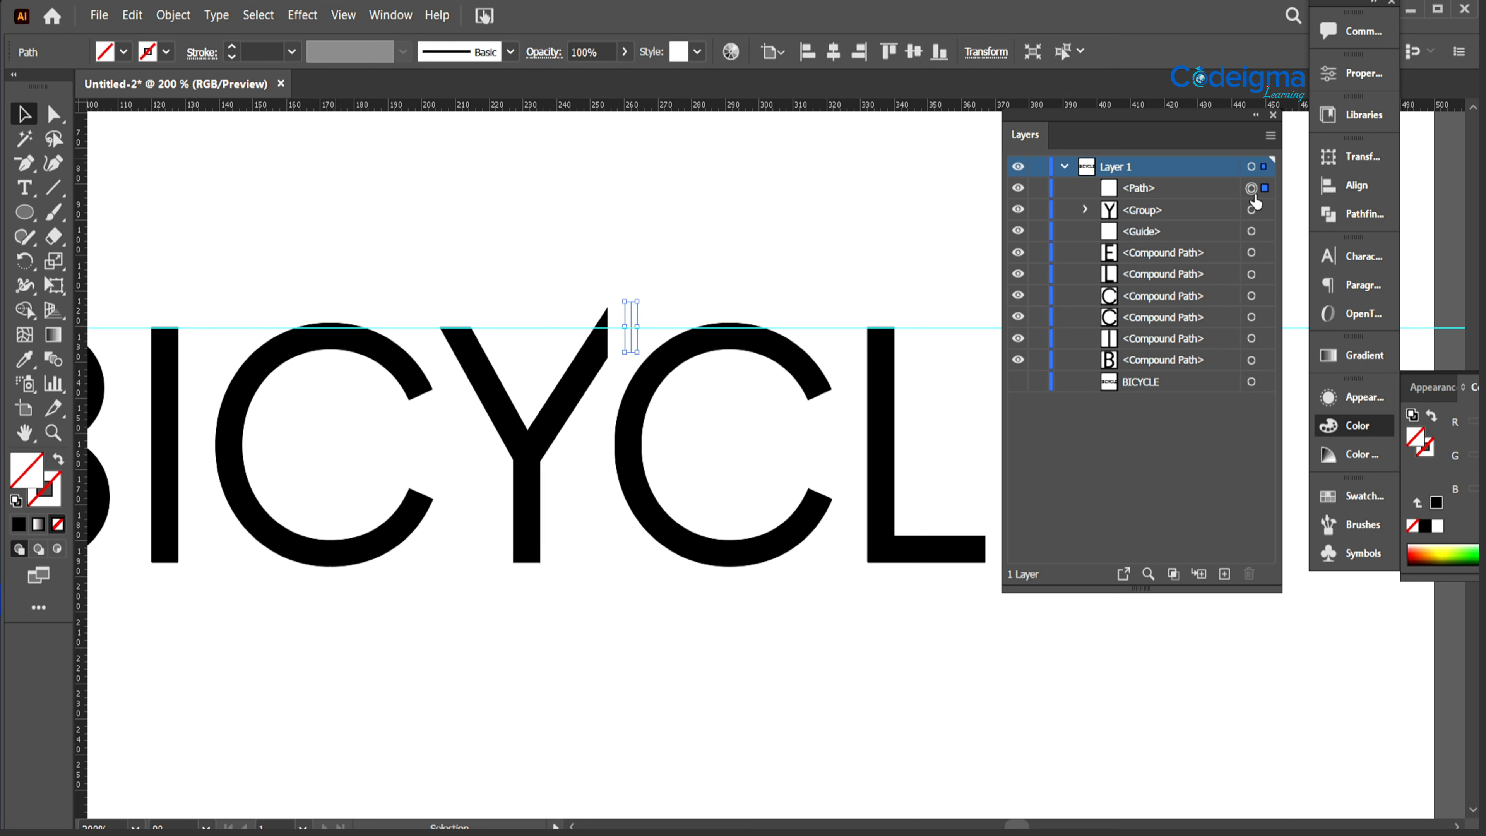
key(Delete)
Step: Nudge the whole Y slightly upward so that it sits above the other letters' baseline
click(24, 163)
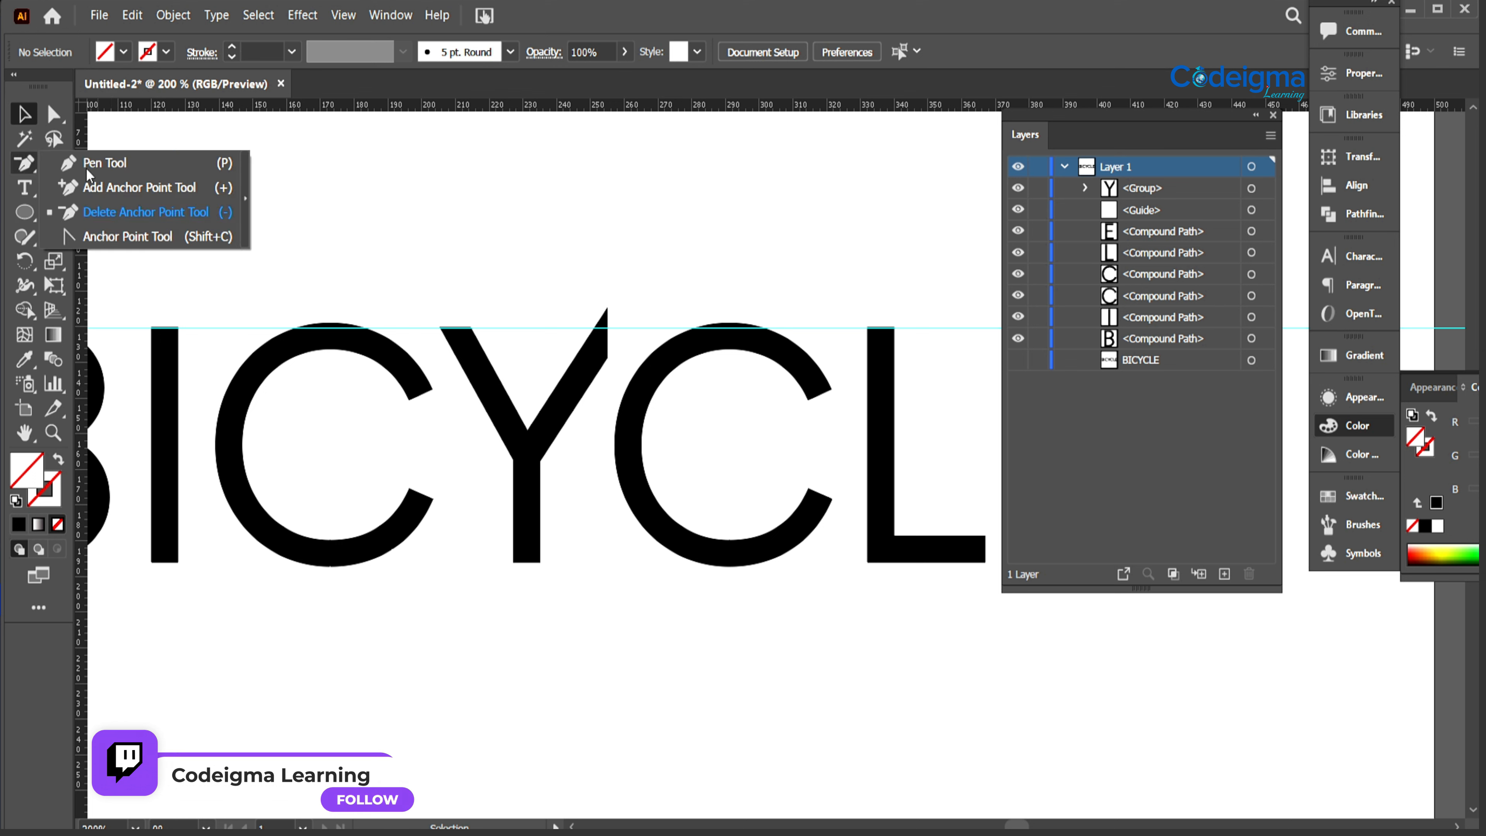
click(94, 162)
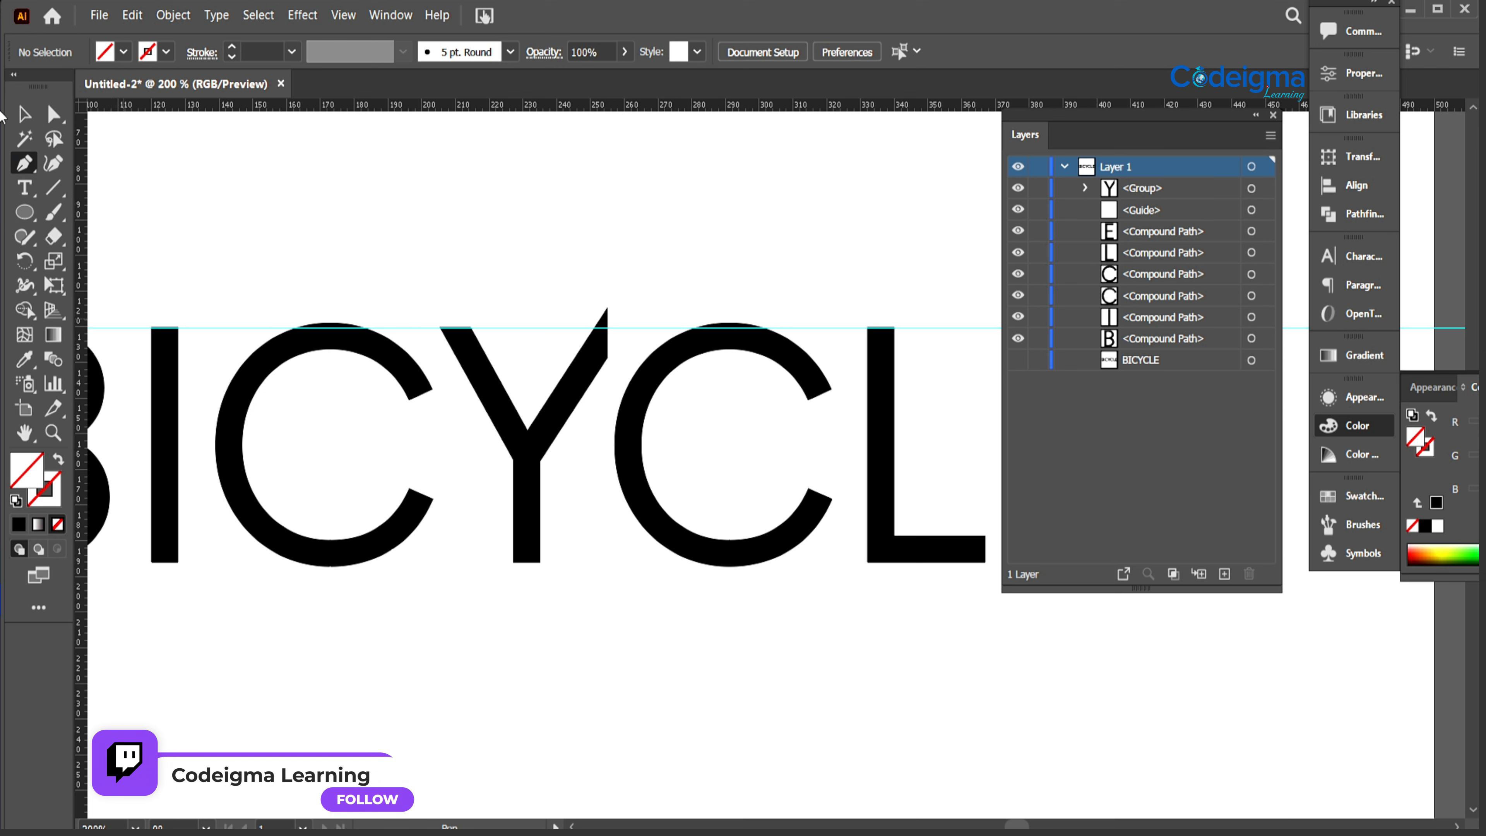
key(v)
click(533, 458)
key(Up)
key(Up)
key(Up)
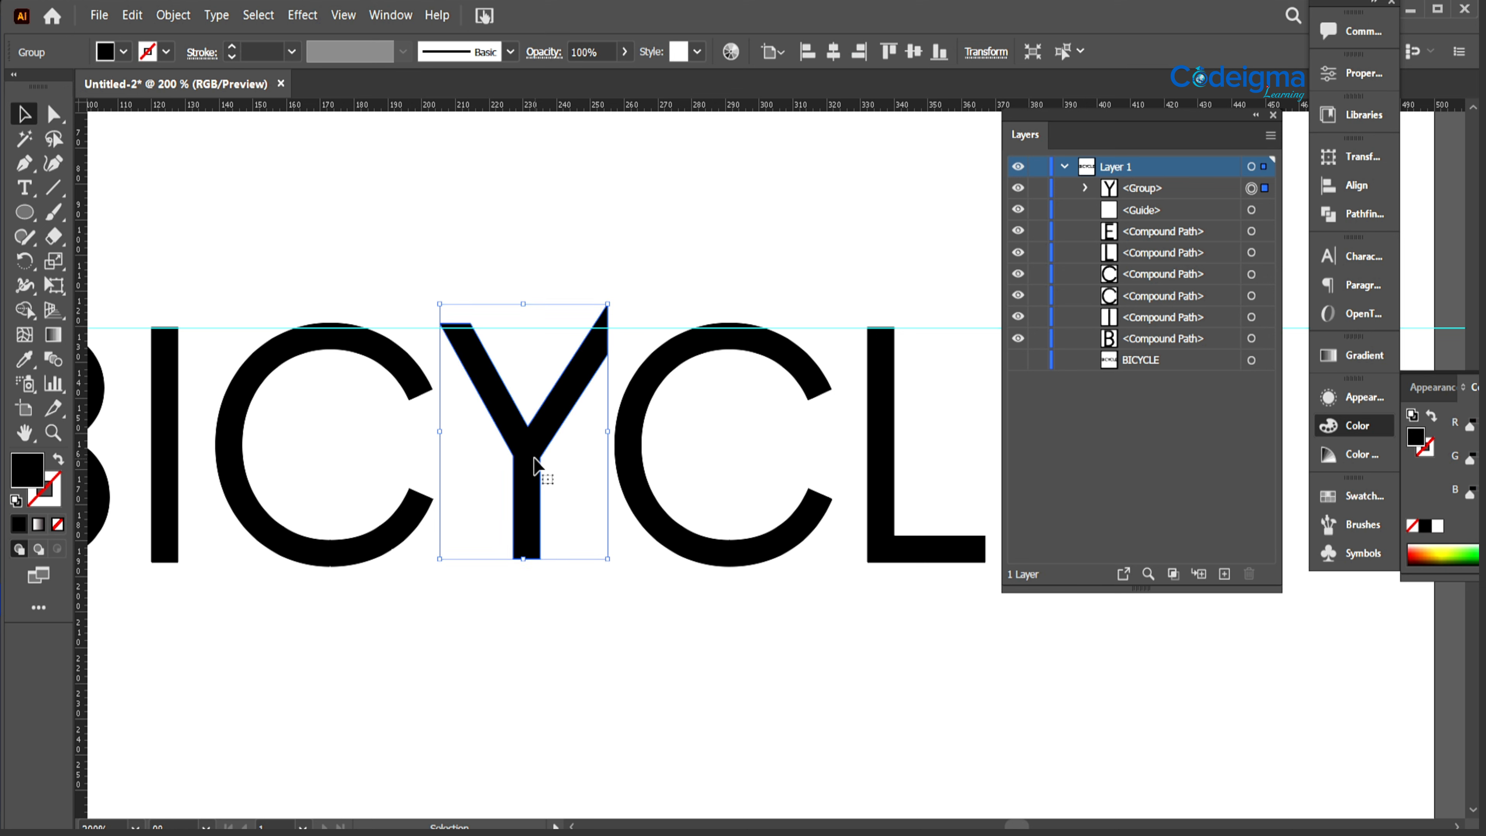
click(573, 700)
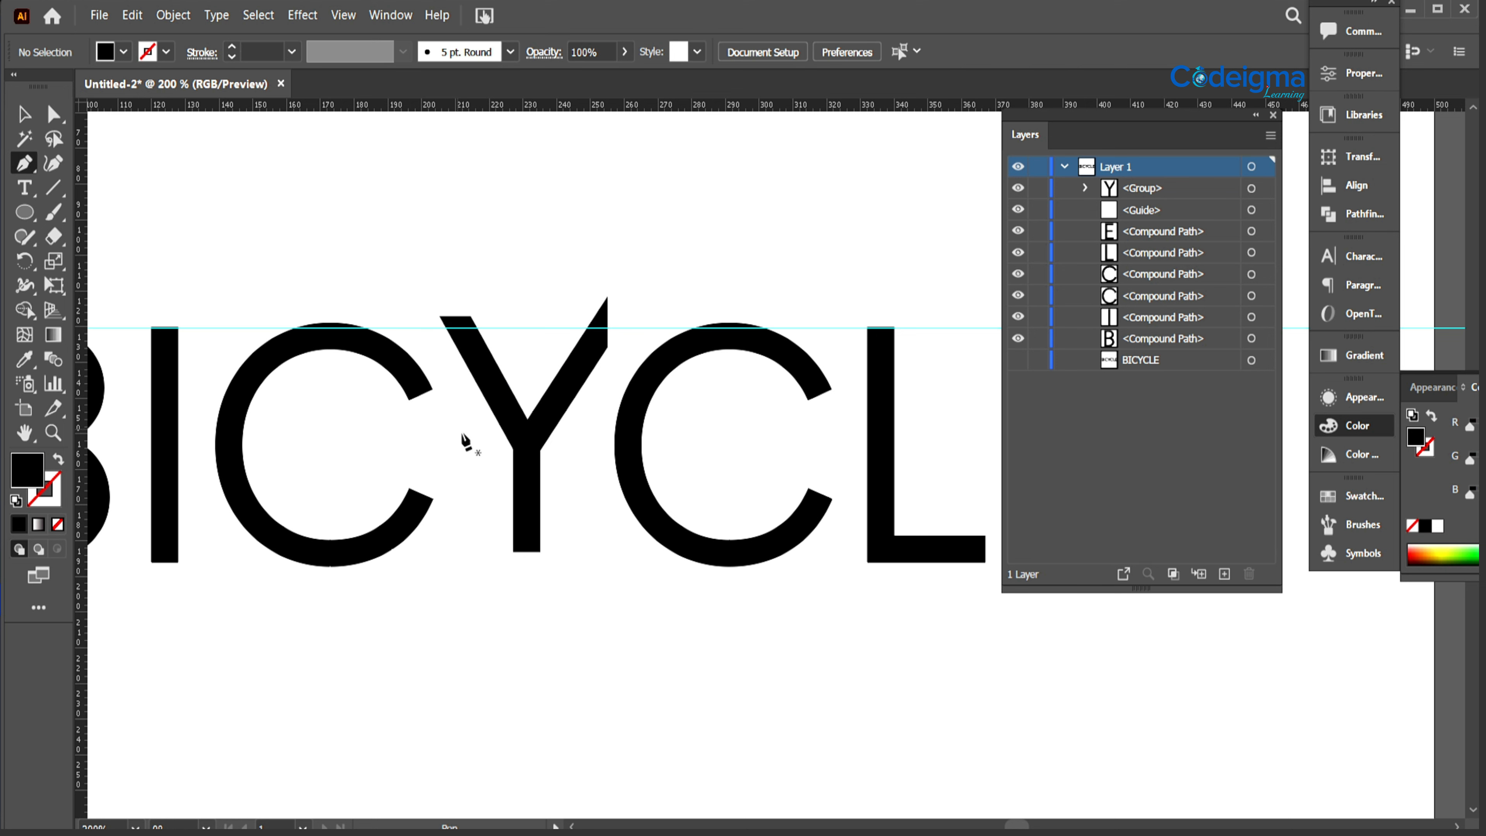
Step: Draw a downward-bowed curve about 50 px wide from beside the Y's junction into the first C, as a stroke without fill
click(498, 449)
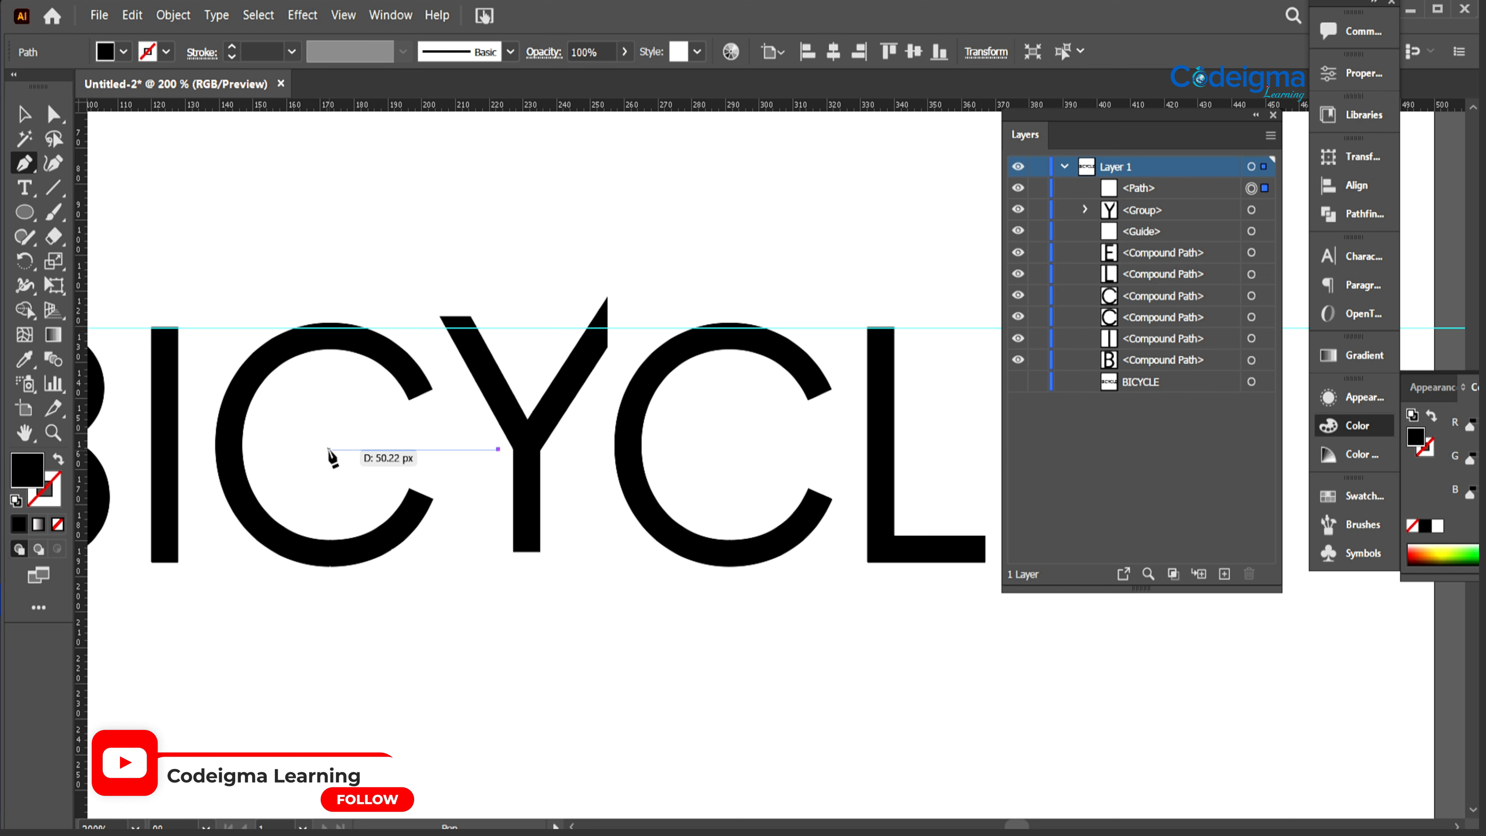
drag(225, 382, 253, 396)
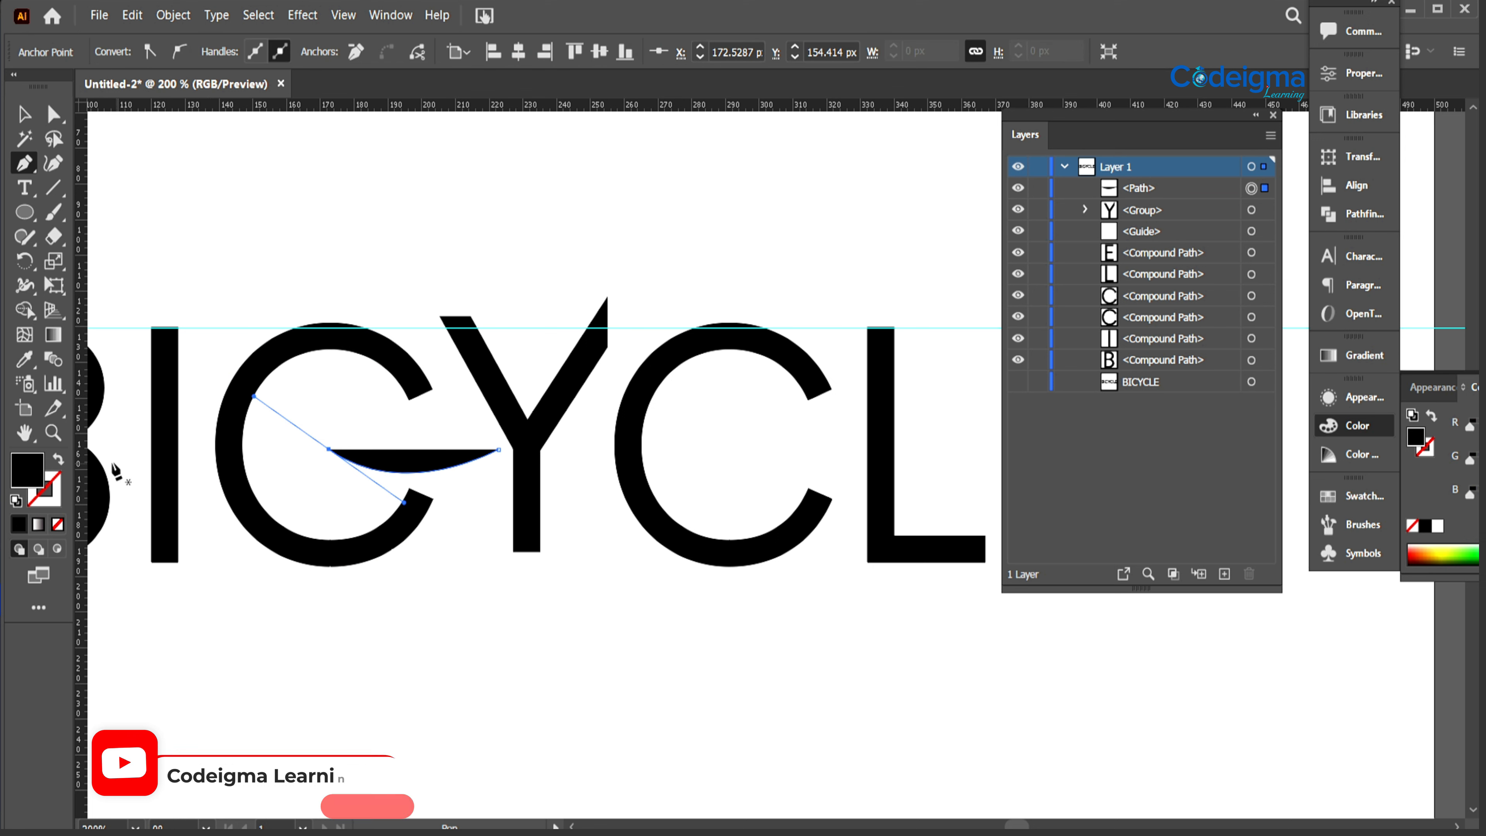
click(58, 459)
click(24, 113)
click(451, 157)
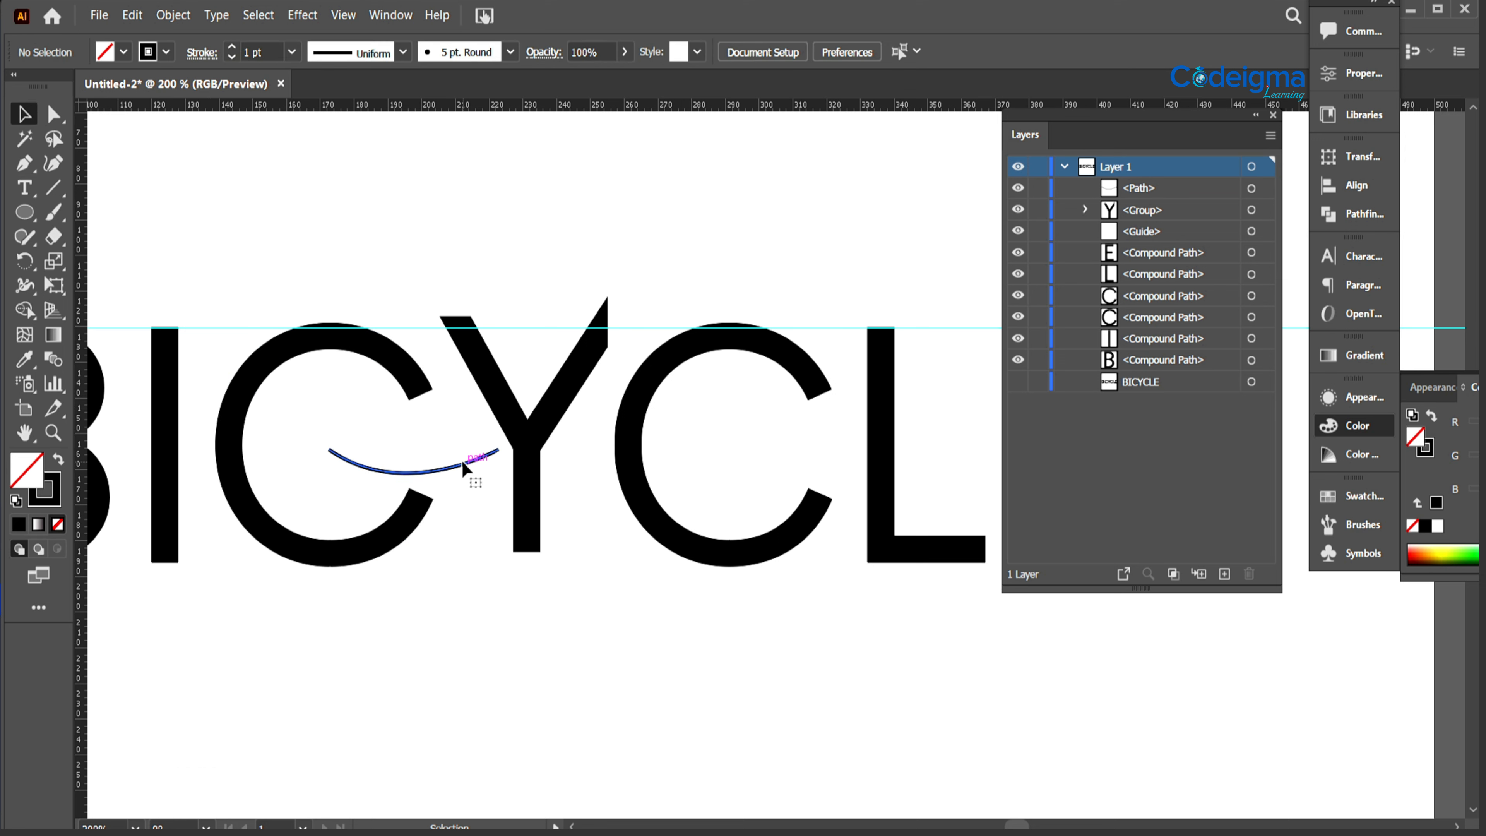
Step: Give the curve an 8 pt stroke with round caps and shift it slightly up and away from the Y
click(466, 466)
click(292, 52)
click(325, 298)
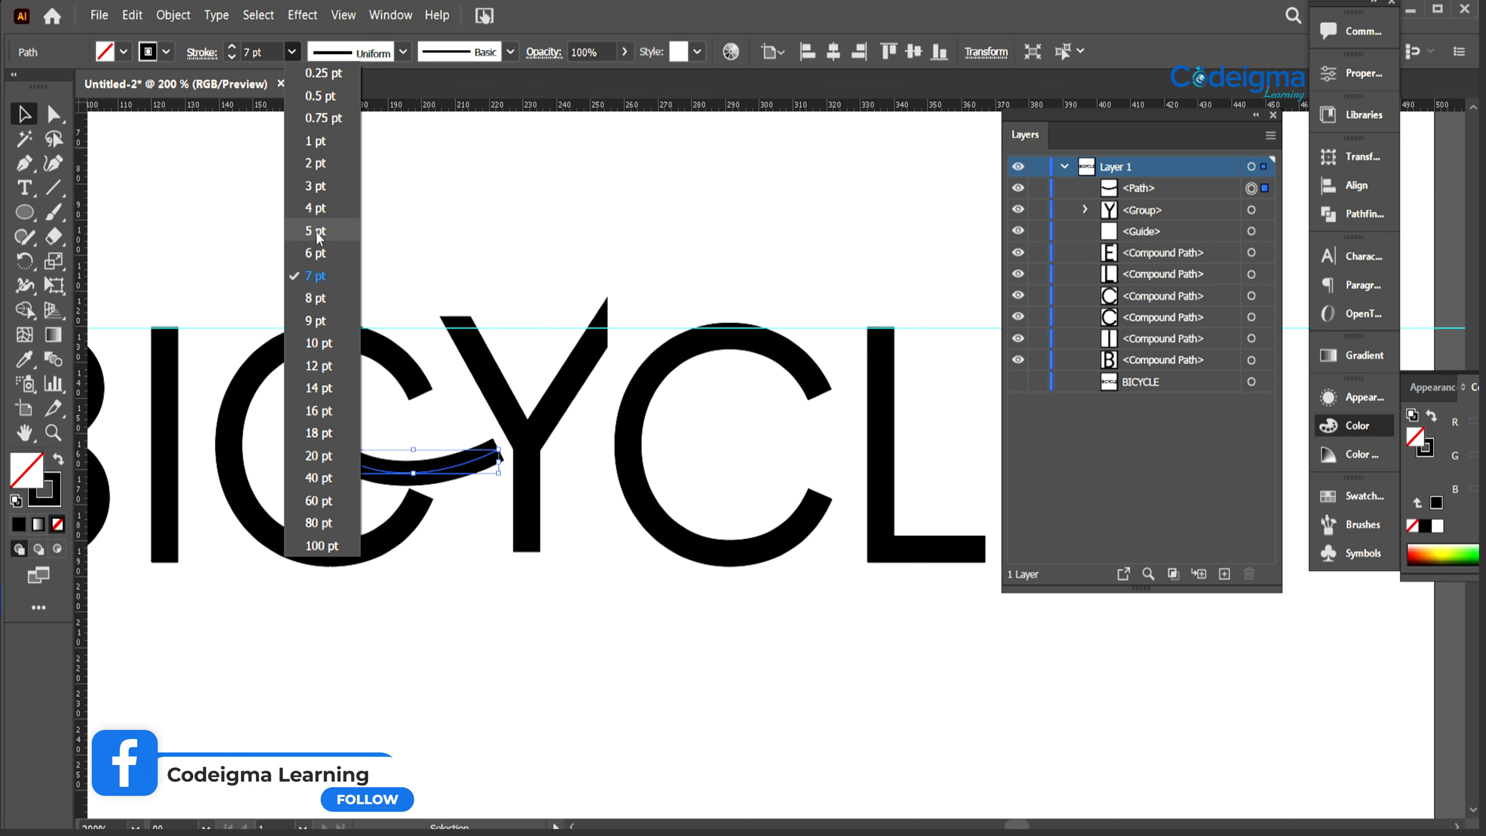
click(319, 297)
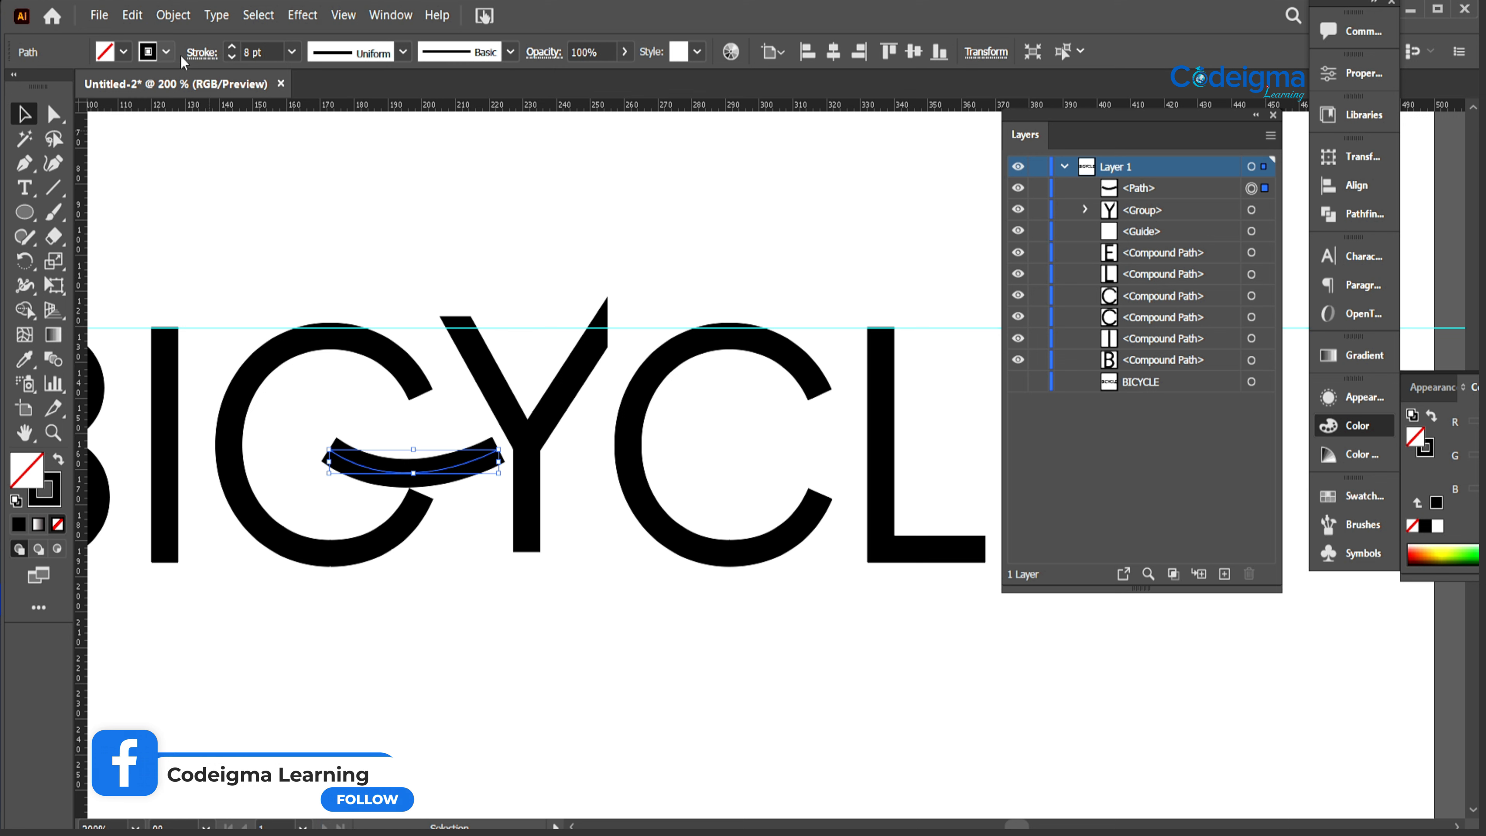
click(199, 52)
click(90, 104)
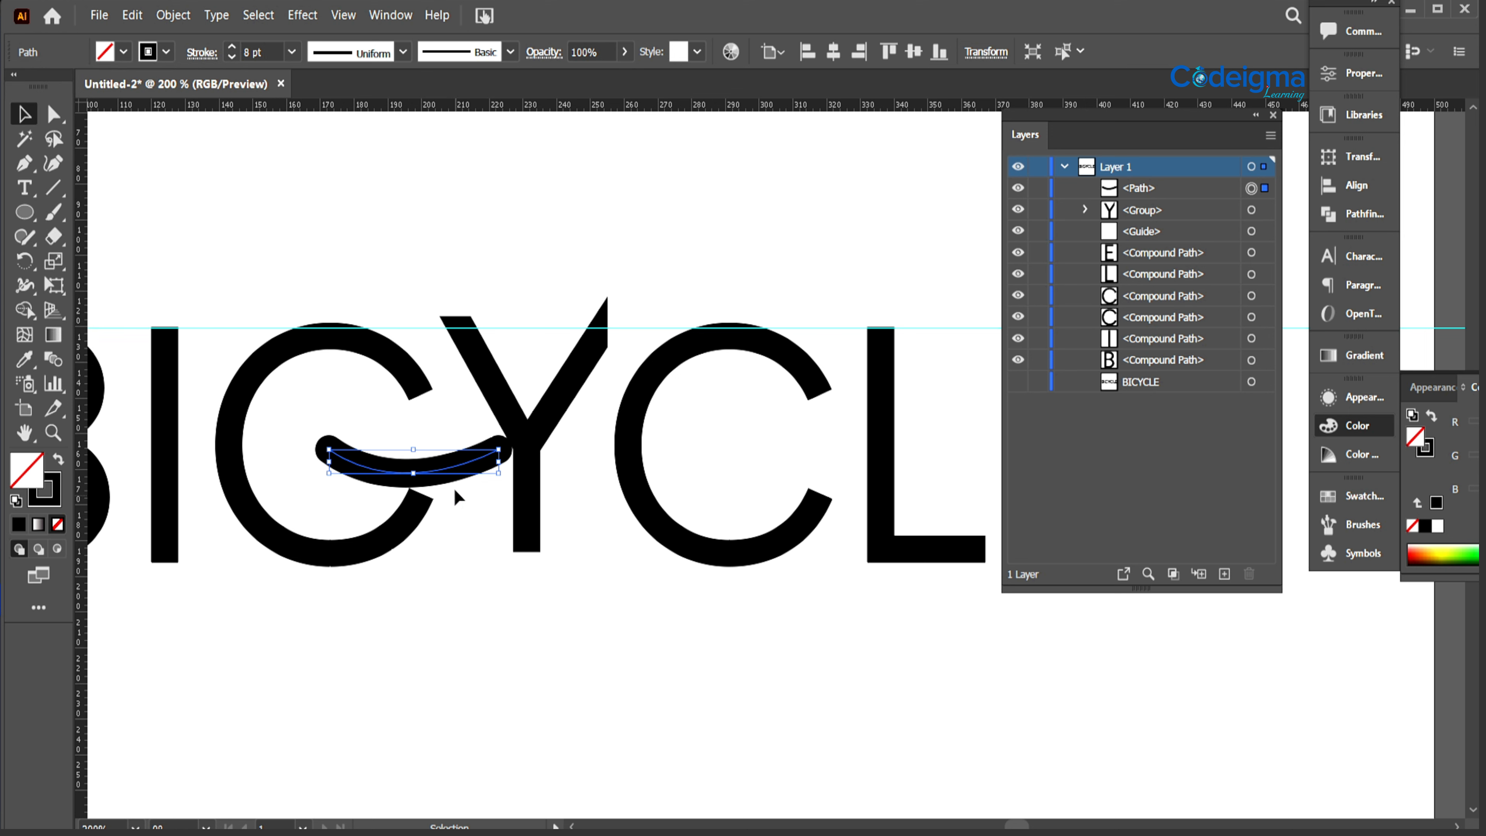
drag(447, 473, 436, 464)
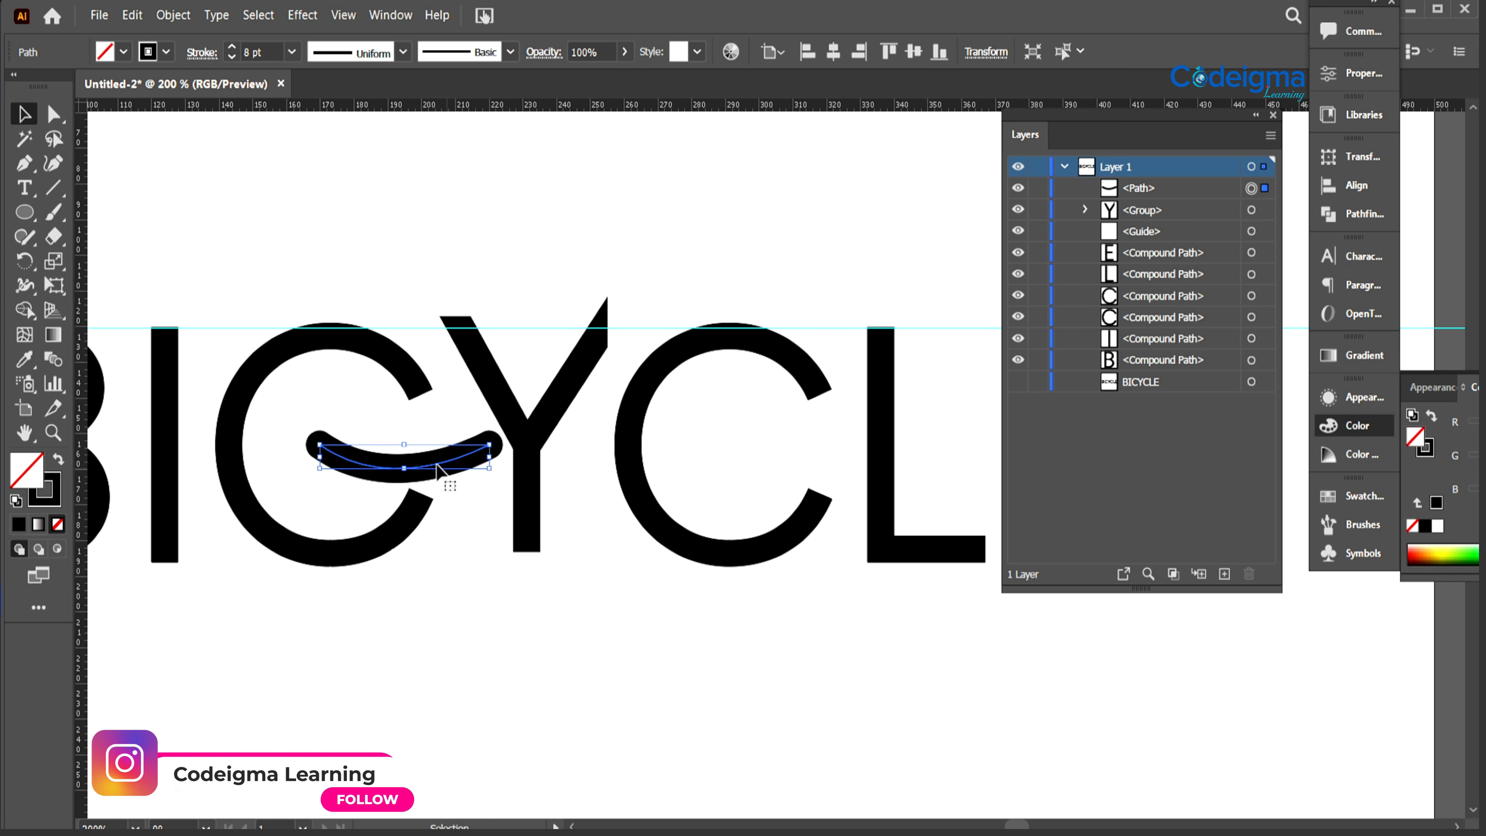
click(496, 586)
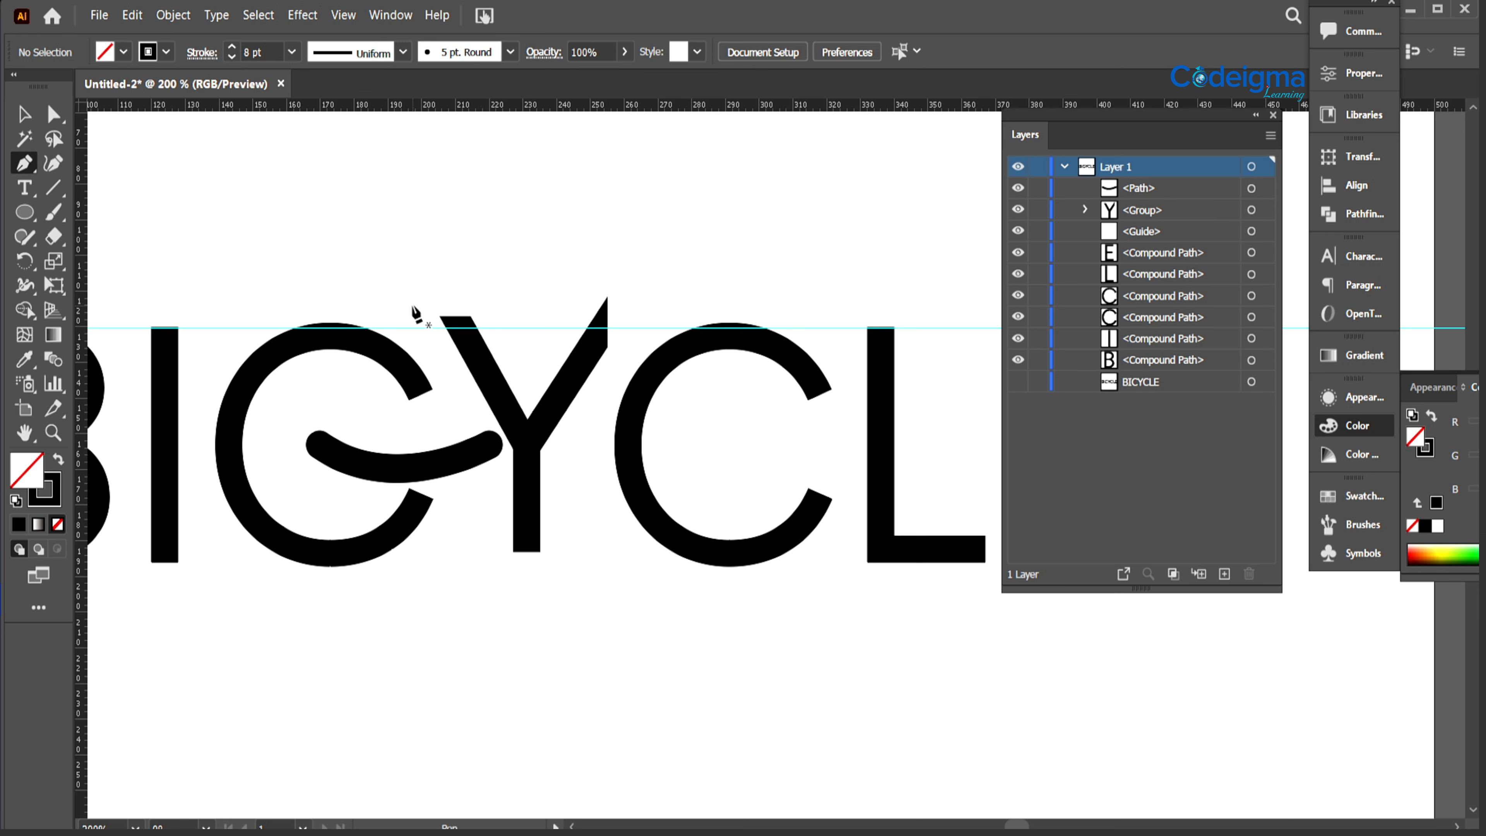
Step: Draw a short horizontal 8 pt round-capped line as a saddle and place it just above the Y's left arm
click(415, 304)
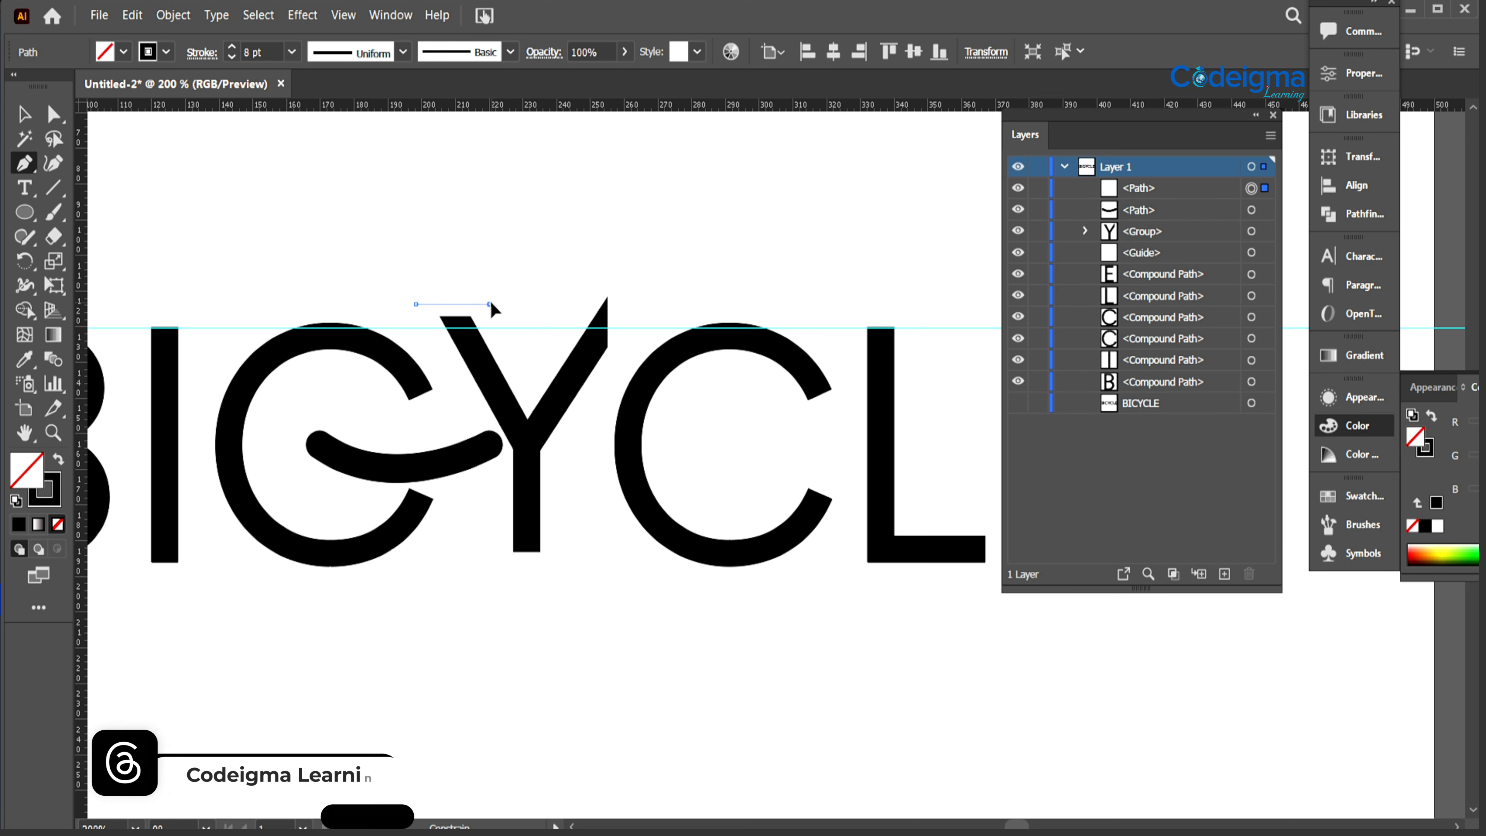
click(489, 304)
click(24, 115)
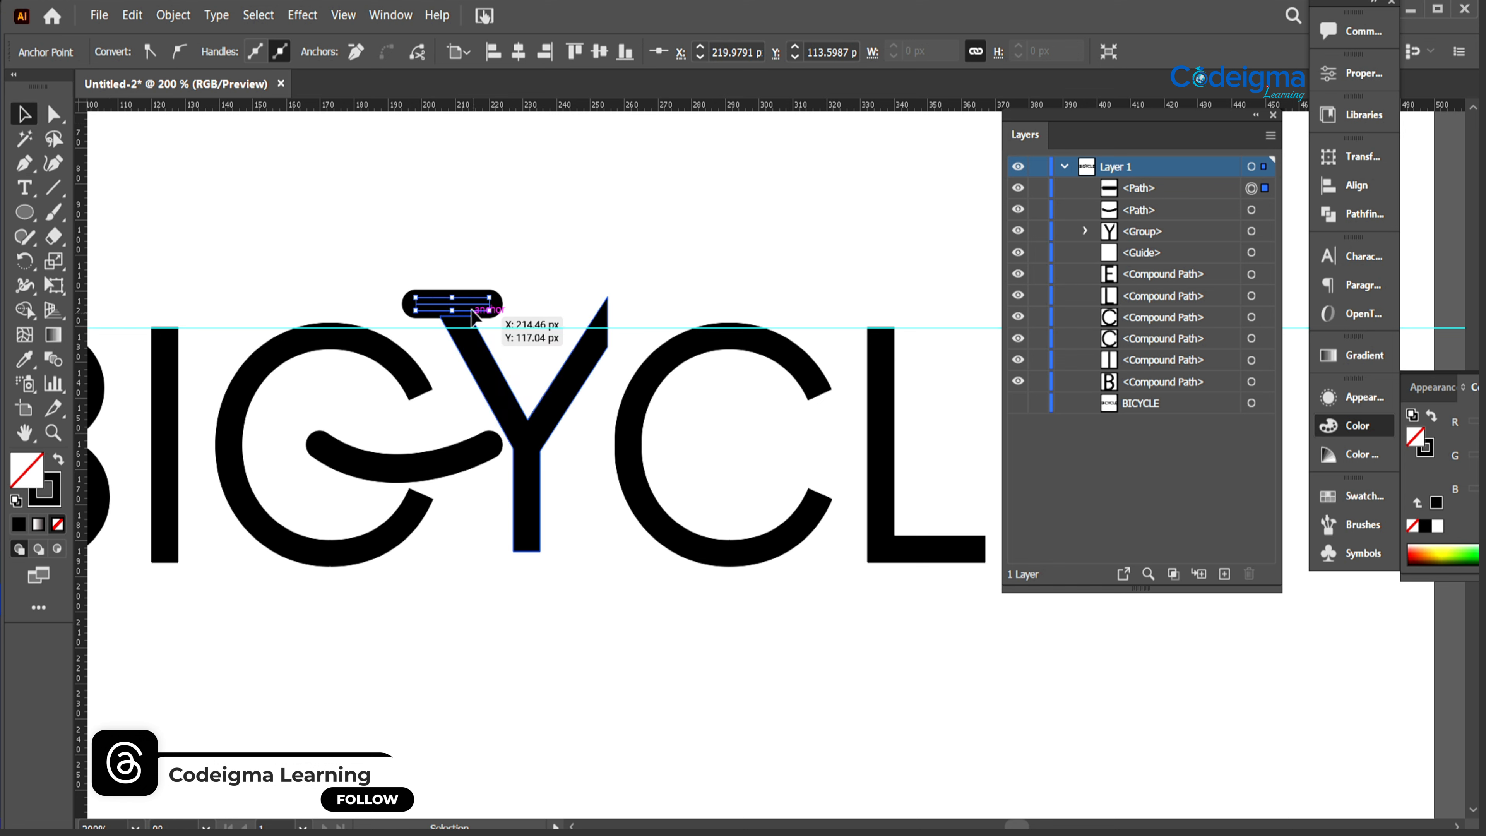
mouse_move(469, 309)
mouse_down()
mouse_move(436, 304)
mouse_move(452, 307)
mouse_up()
click(434, 710)
click(492, 670)
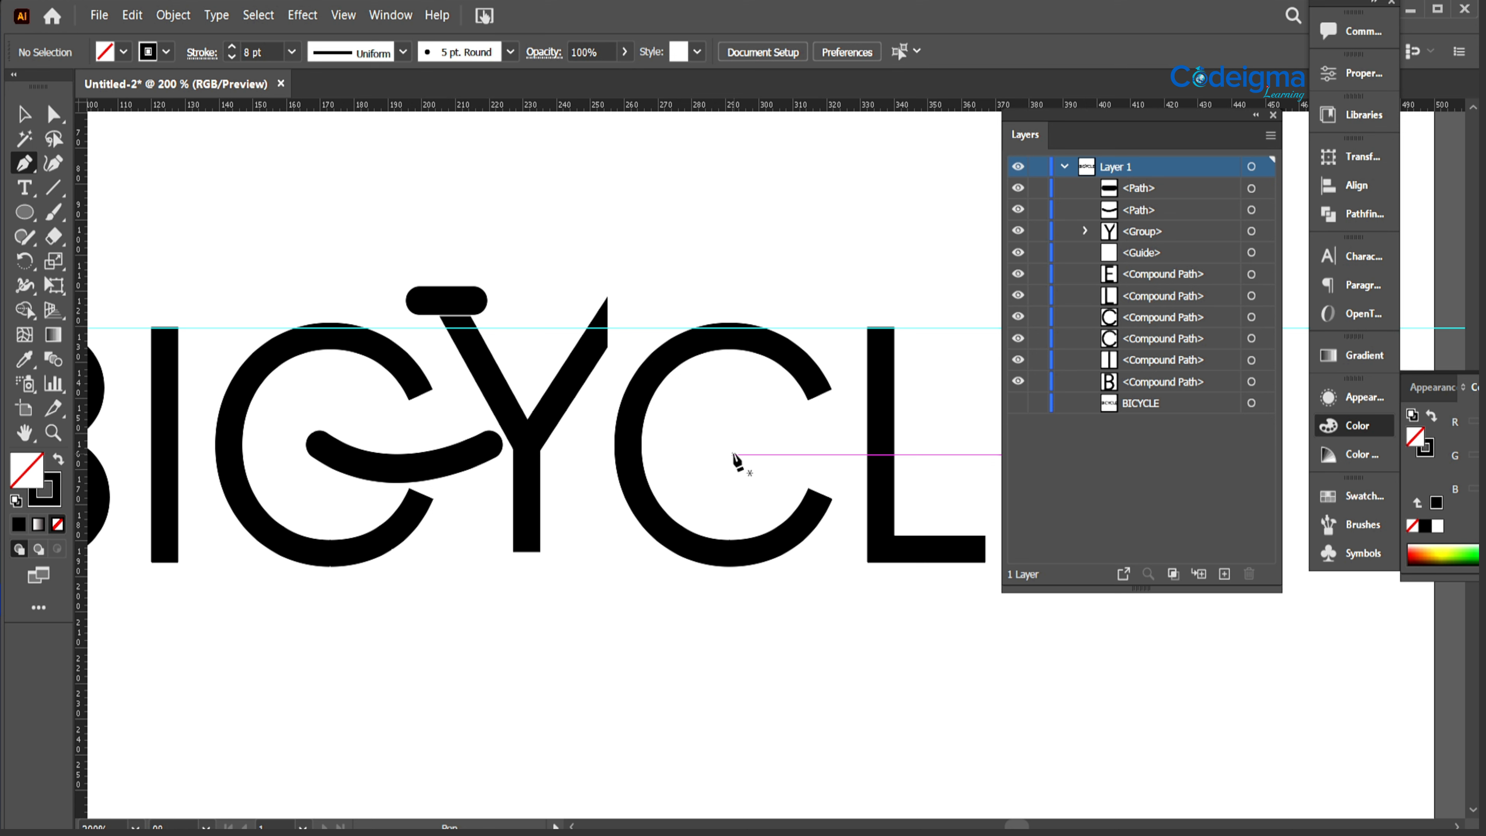
Step: Draw a diagonal fork line about 68 px long from the second C's centre to a point above the Y's right arm tip
click(734, 454)
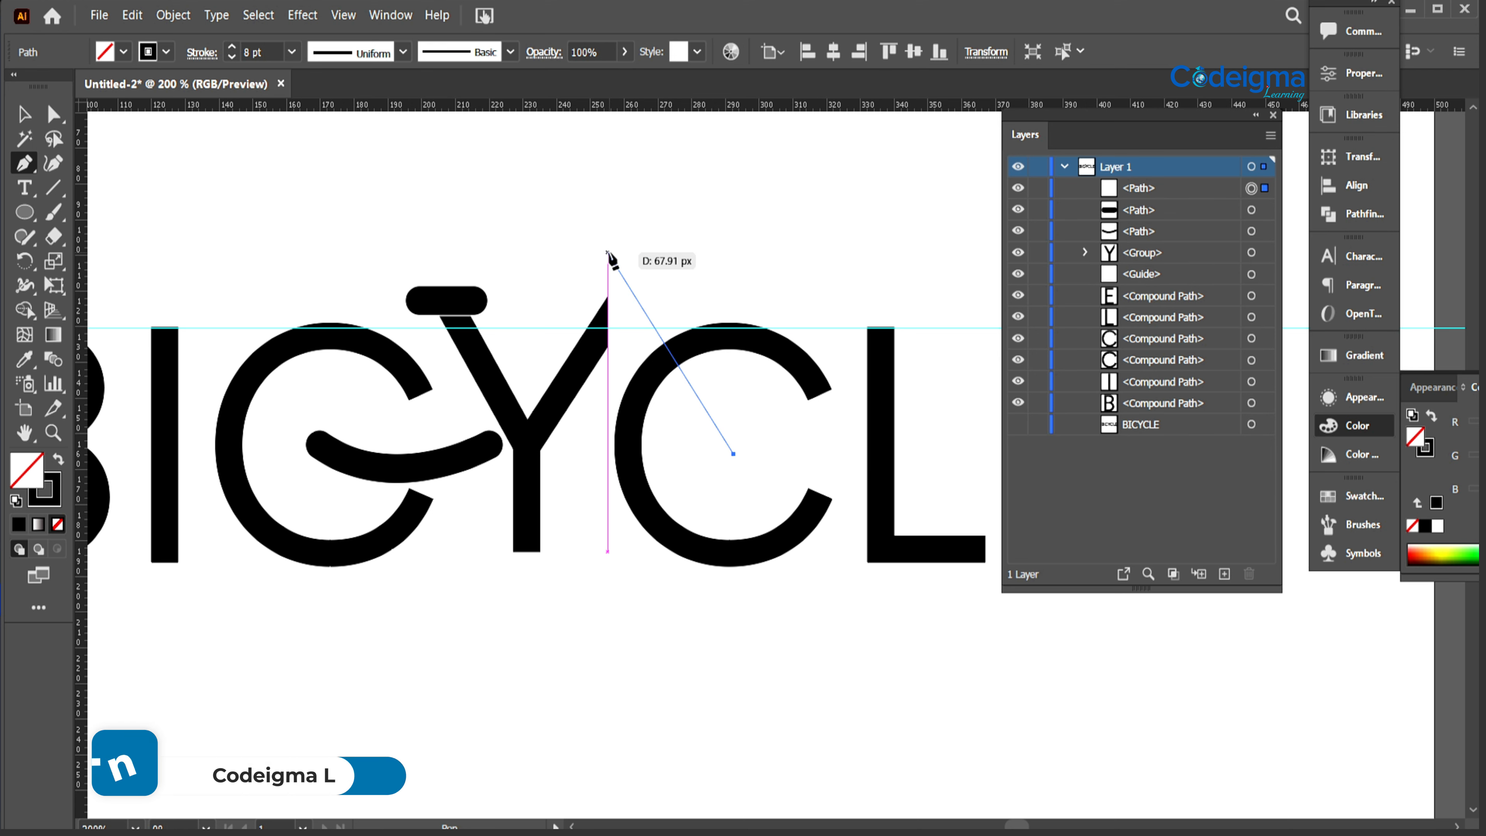
click(607, 251)
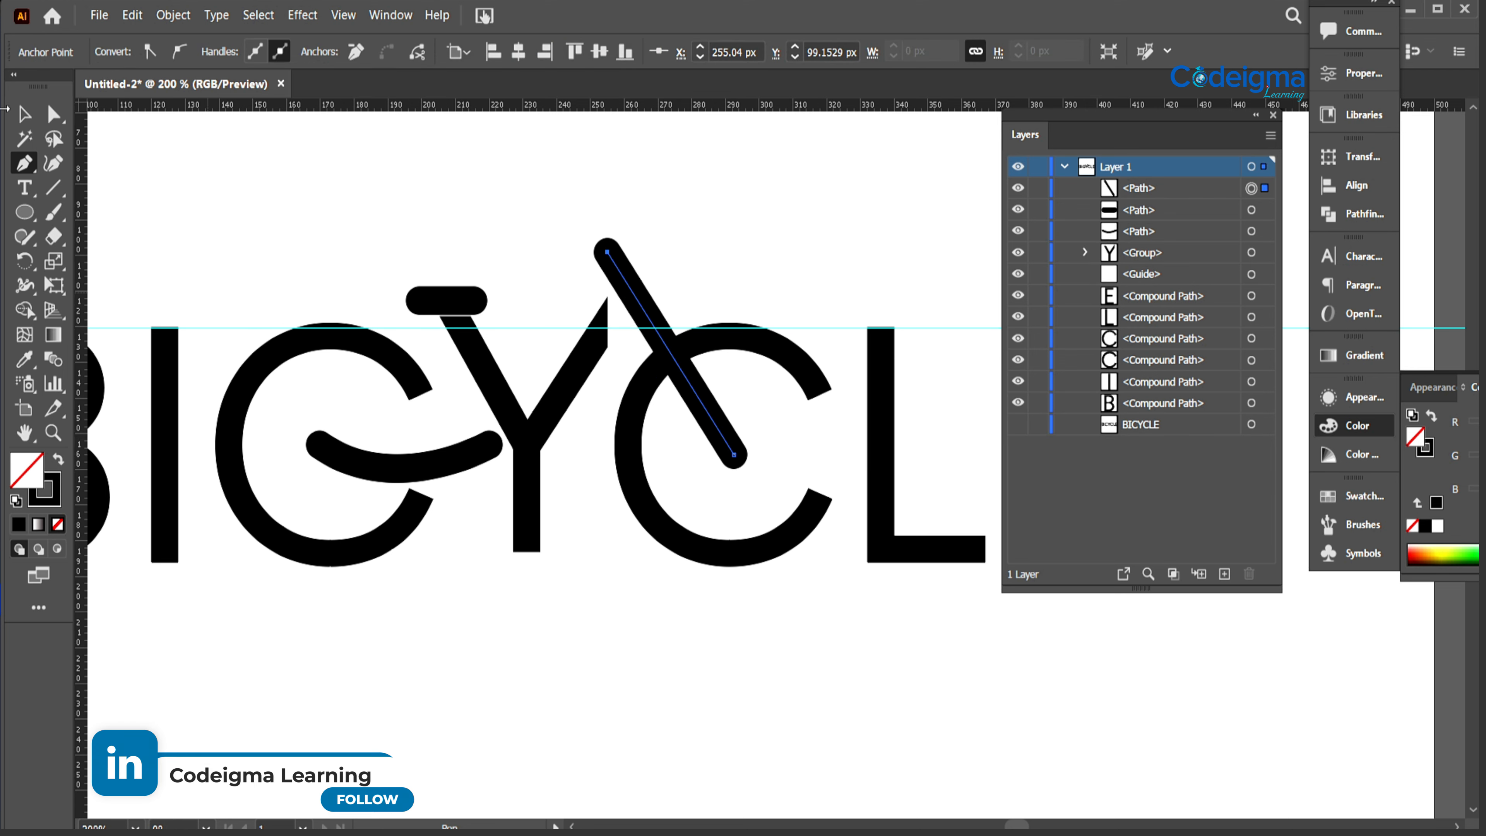
key(v)
click(611, 609)
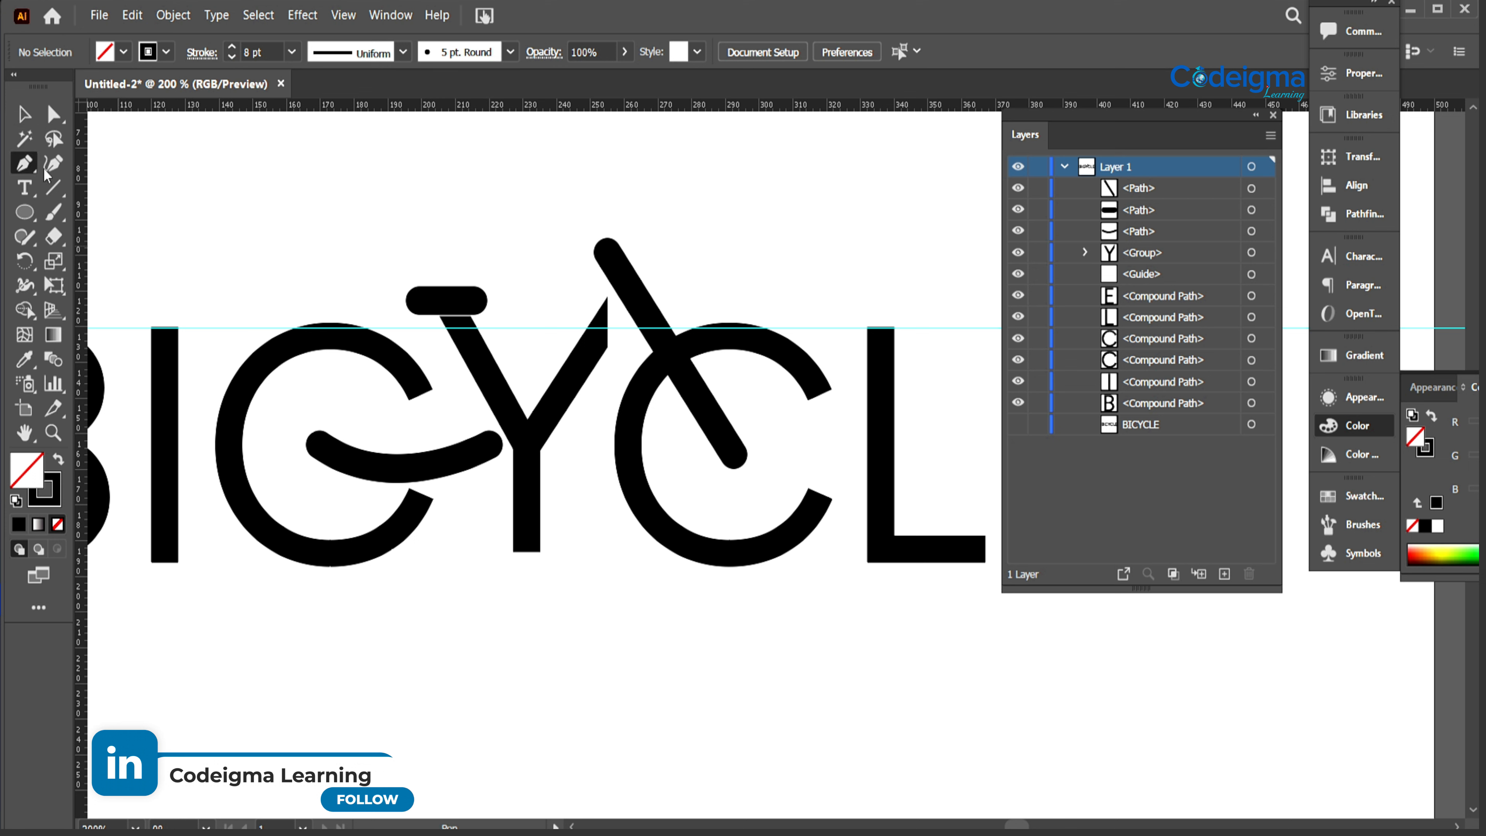
Step: Extend the fork's upper end with a horizontal segment about 23 px long to the right as the handlebar stem
click(607, 251)
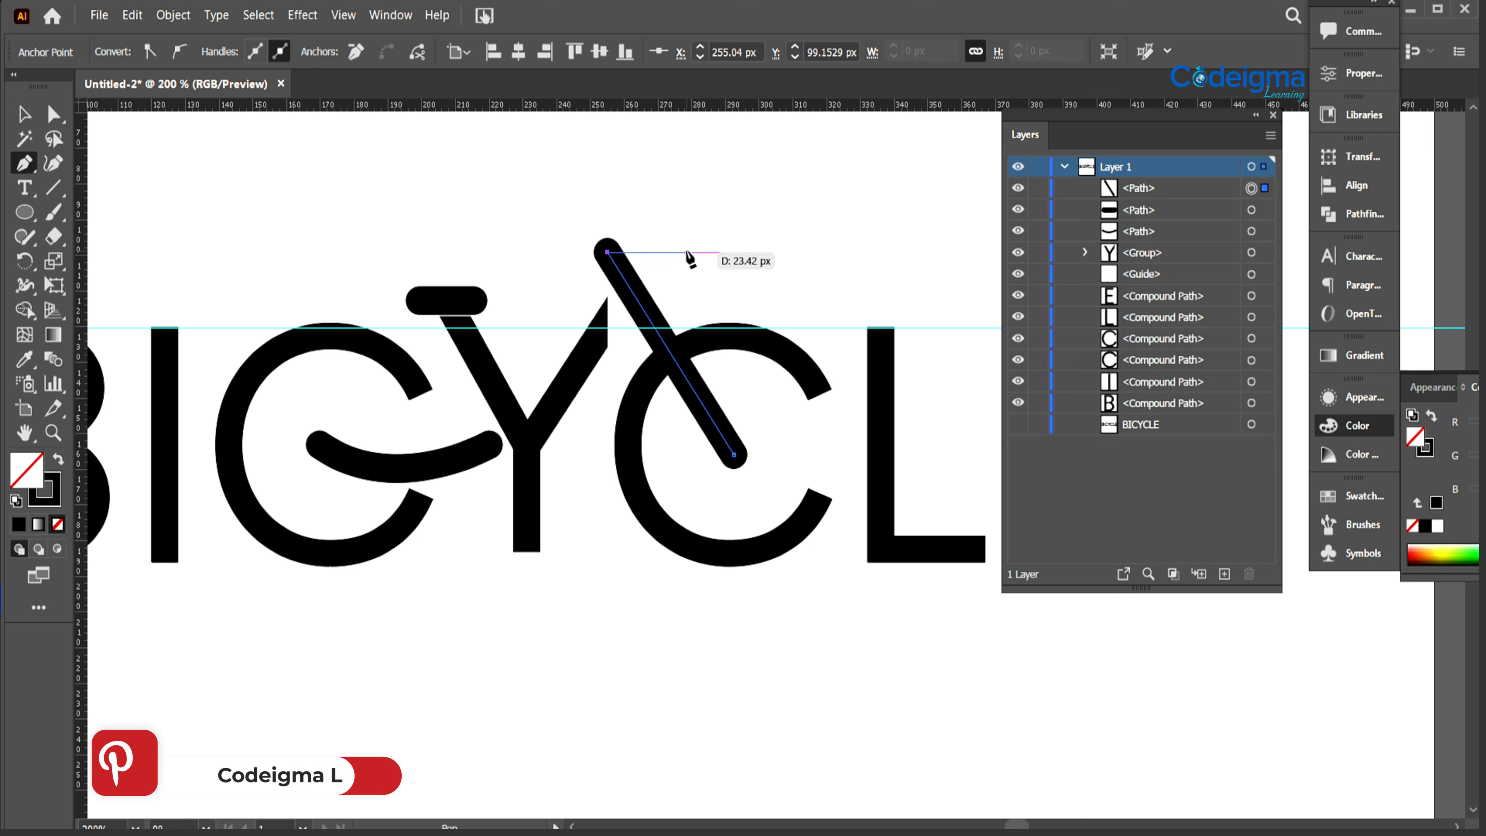
click(687, 252)
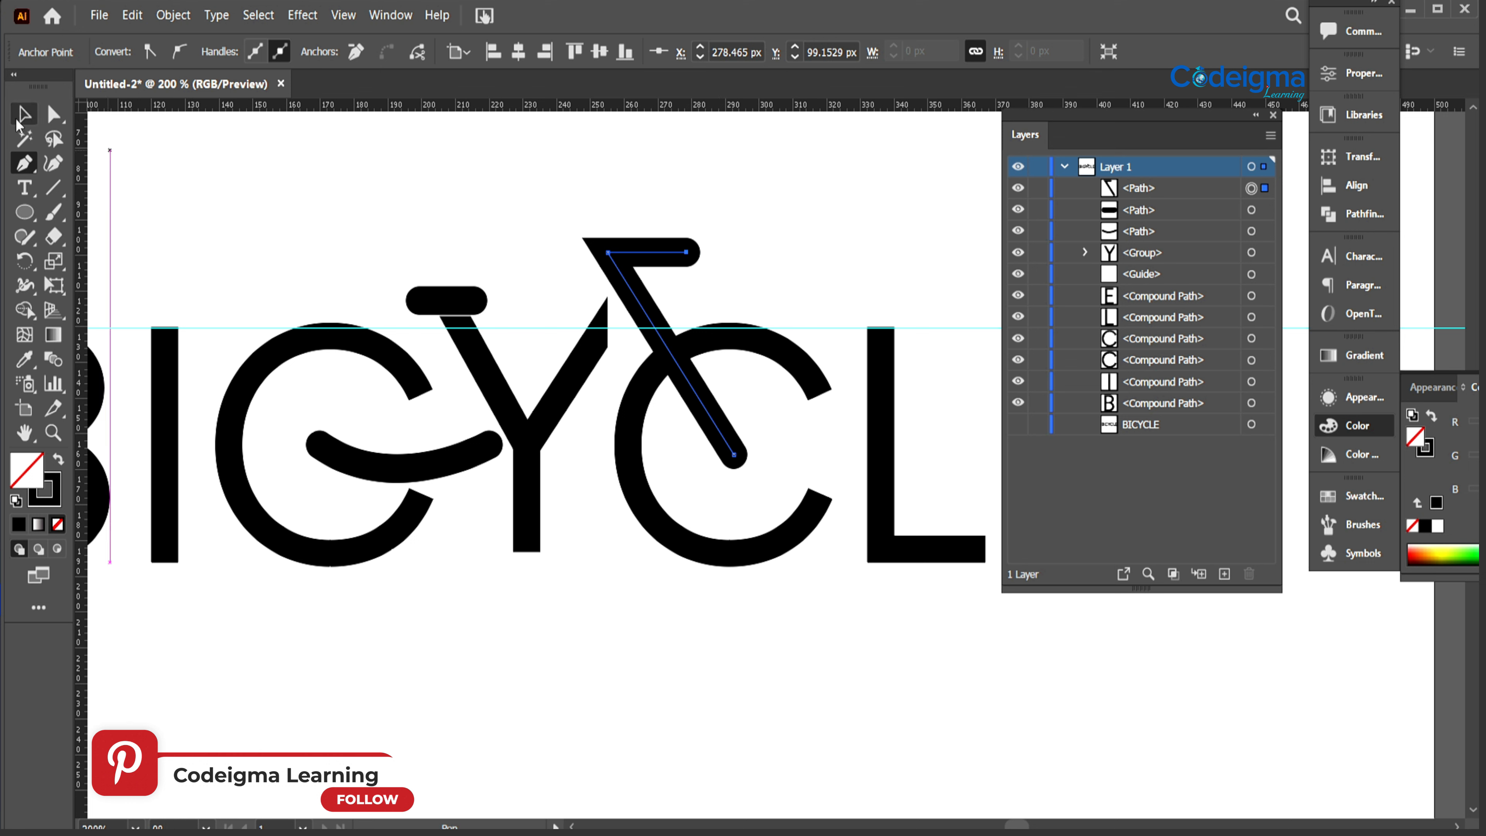
click(21, 117)
key(ctrl+shift+a)
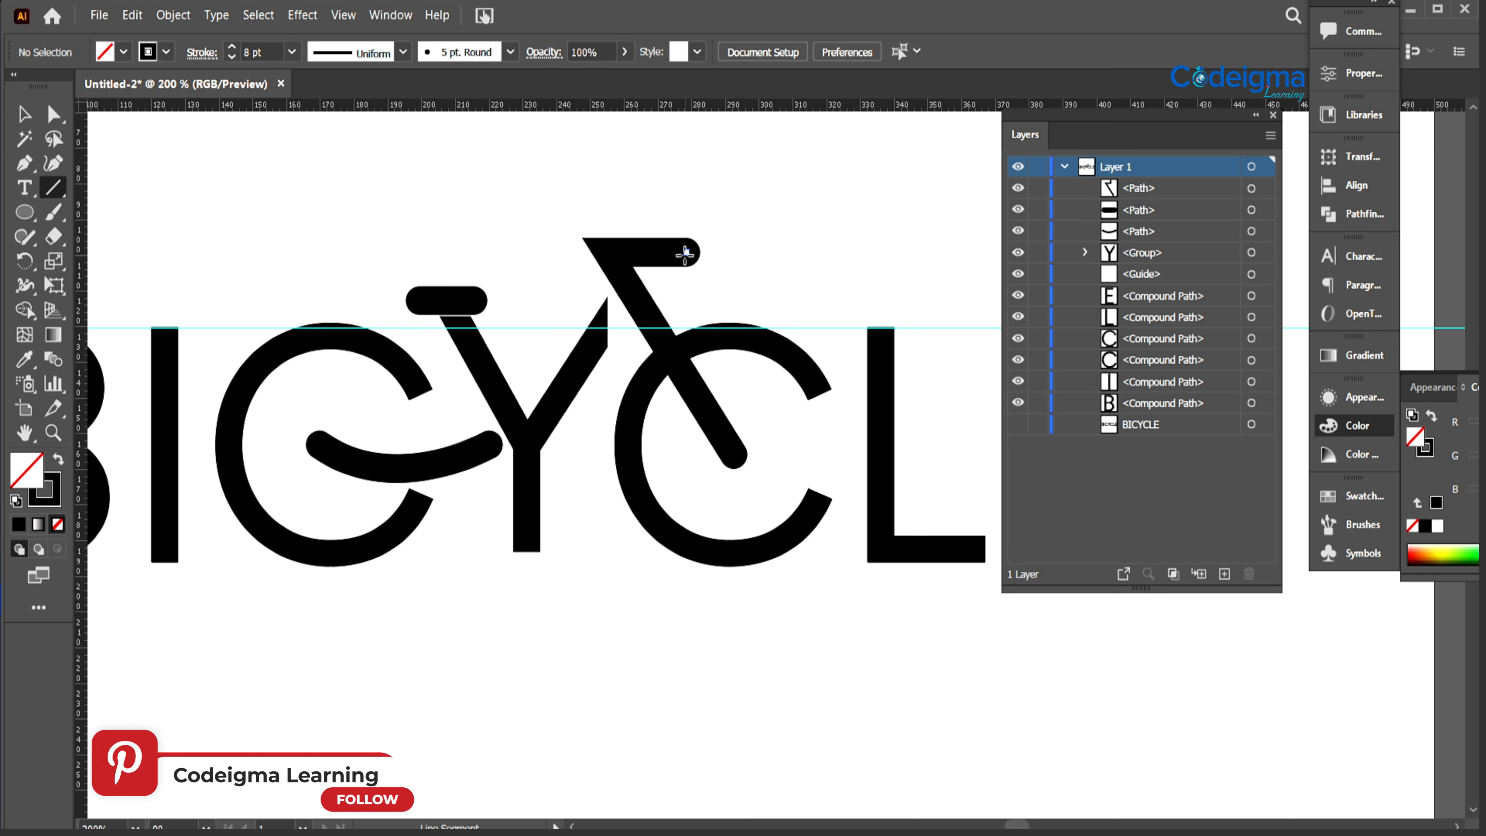
Step: Draw a short vertical line centred on the stem's outer end as the handlebar grip
mouse_move(687, 252)
mouse_down()
mouse_move(687, 200)
mouse_move(689, 244)
mouse_up()
click(23, 114)
key(ctrl+shift+a)
key(ctrl+shift+a)
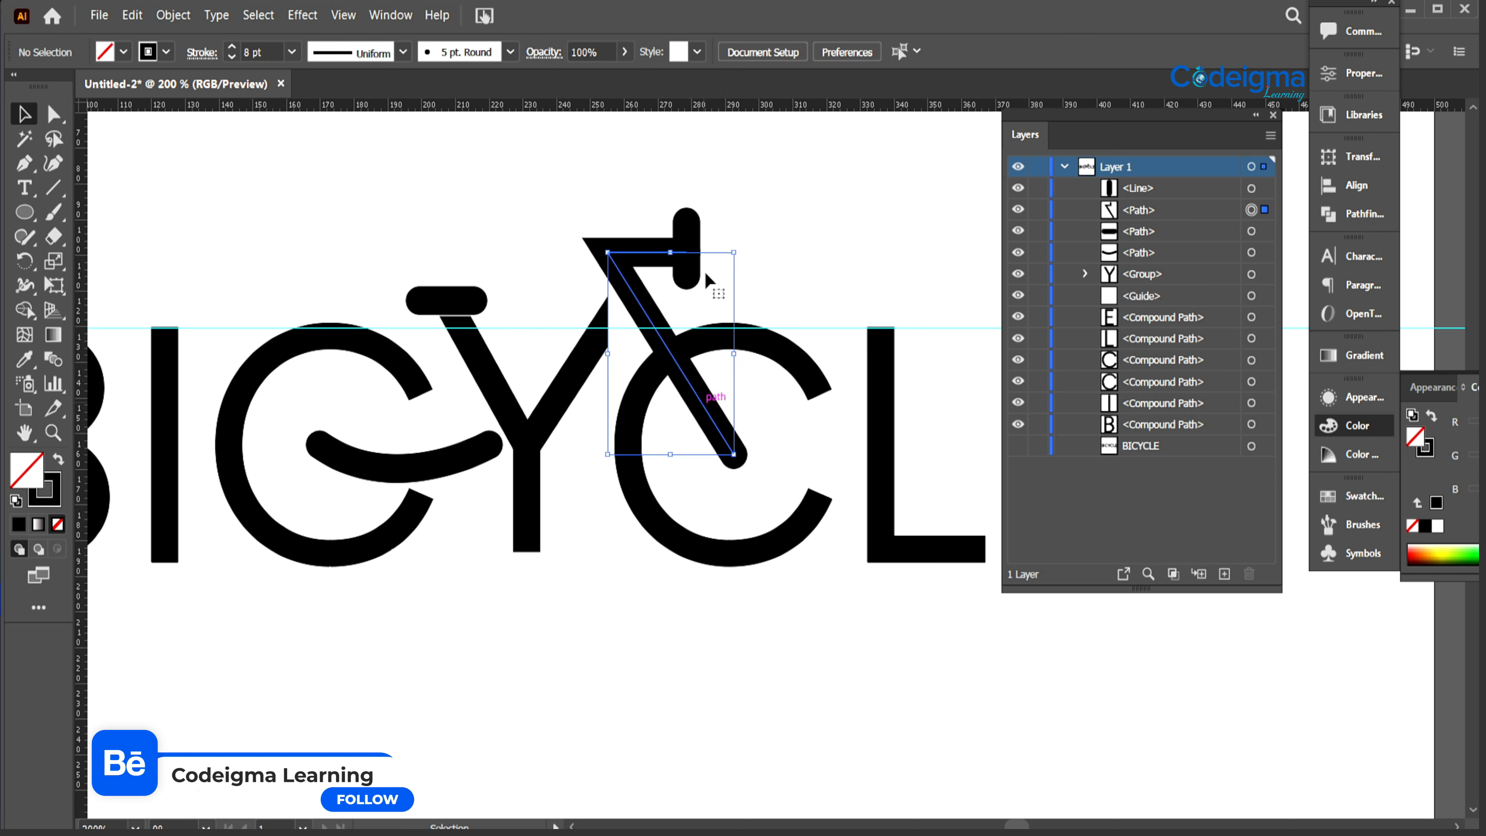
Step: Expand the fork, grip, saddle and curved line strokes into filled shapes
shift+click(692, 249)
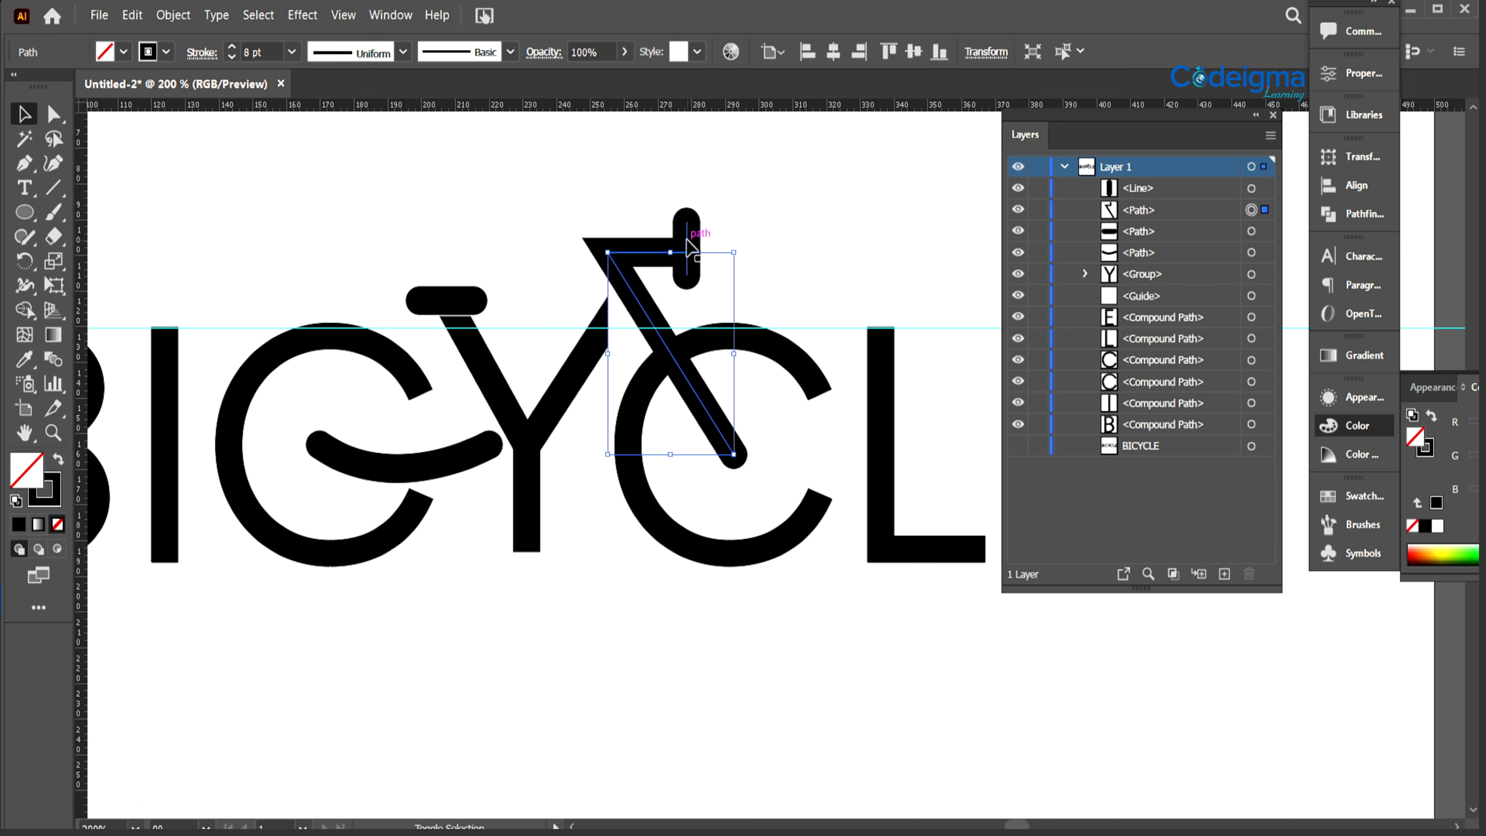
shift+click(445, 300)
shift+click(407, 472)
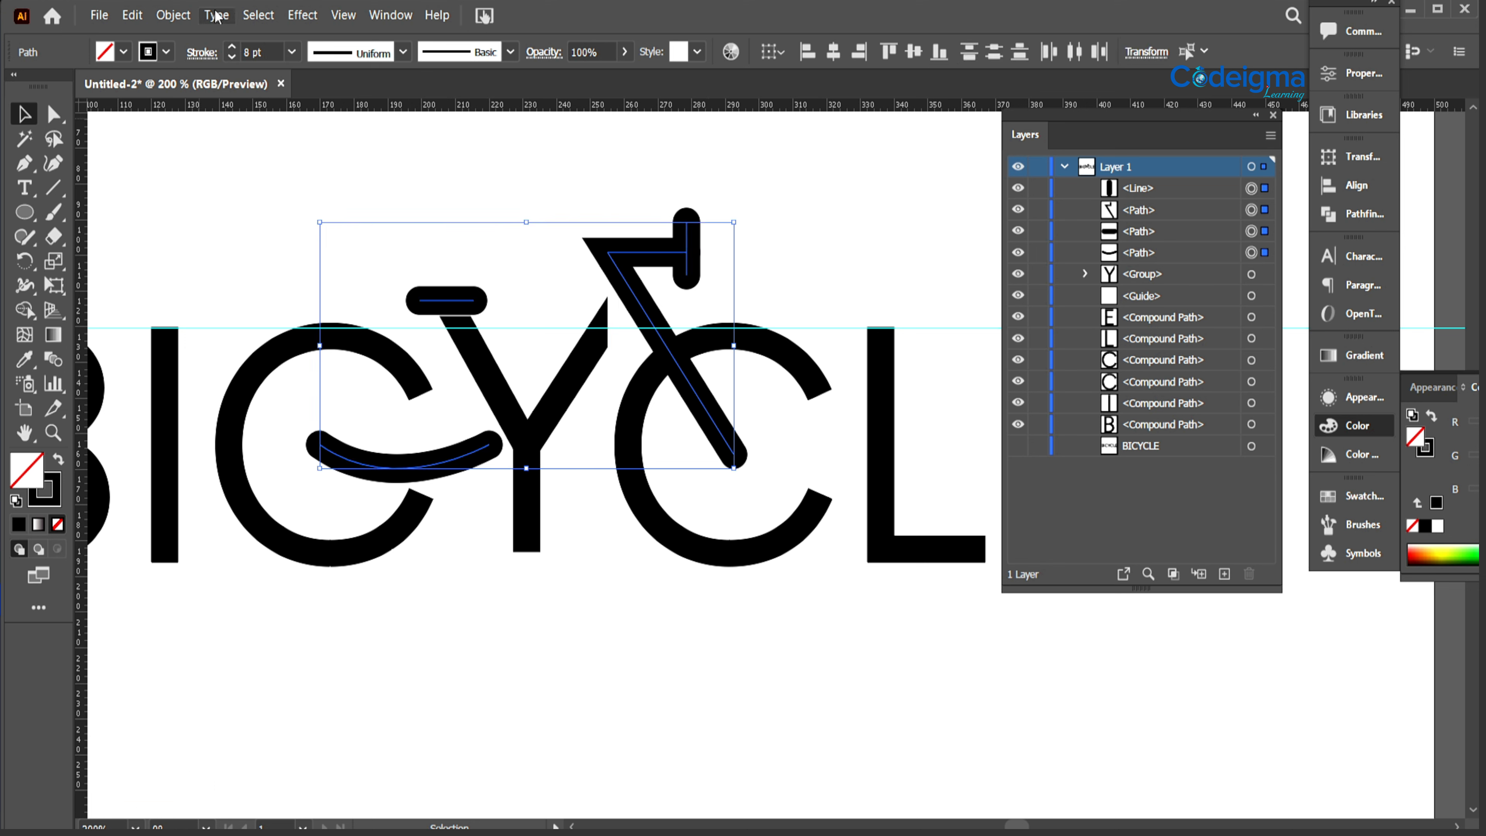
click(173, 15)
click(199, 226)
click(687, 539)
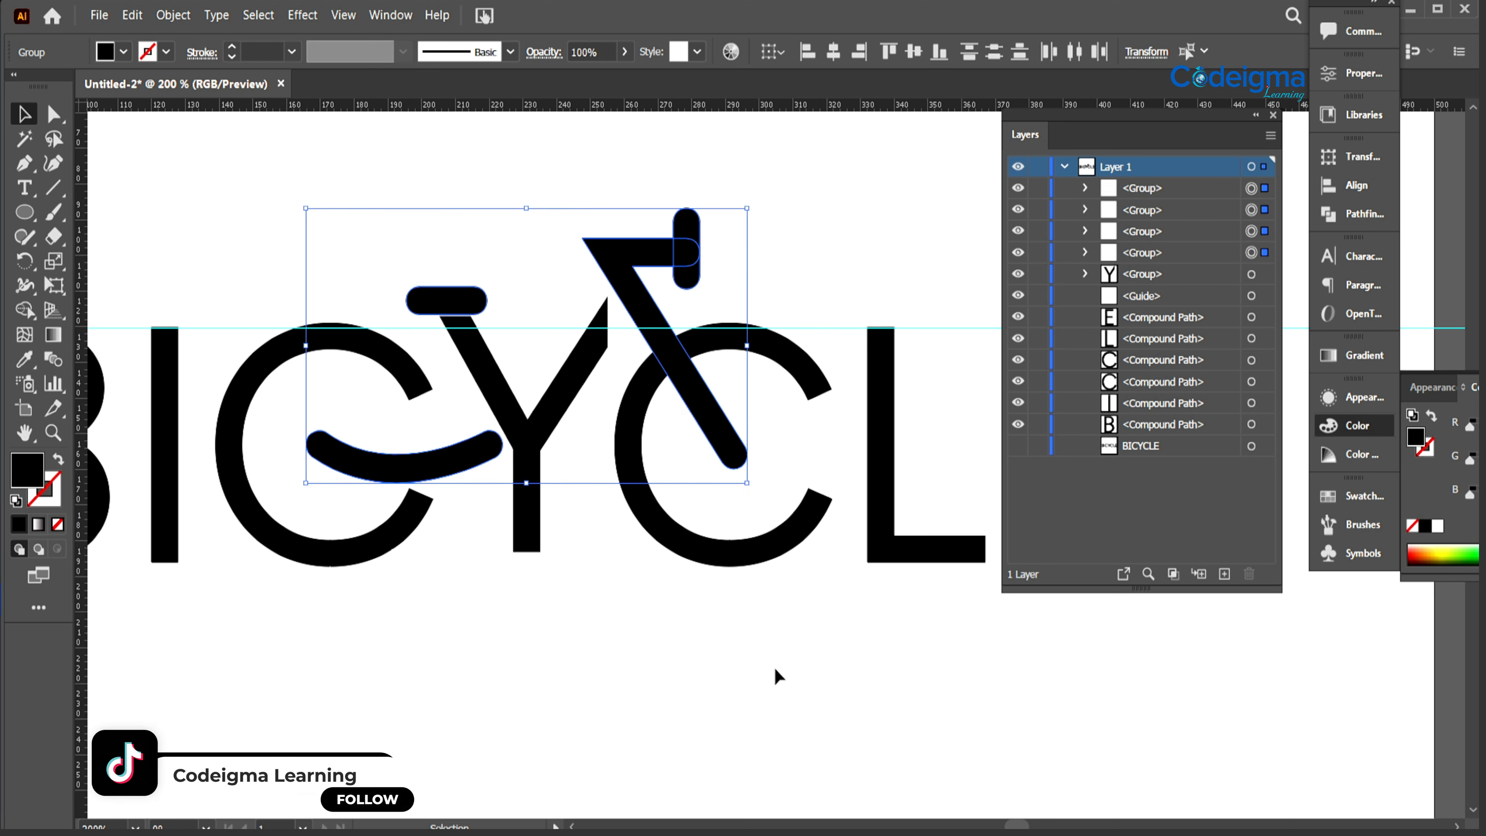
click(775, 676)
Step: Unite the handlebar grip and the fork into one shape with Shape Builder
mouse_move(590, 465)
mouse_down()
mouse_move(689, 234)
mouse_move(686, 278)
mouse_up()
click(26, 310)
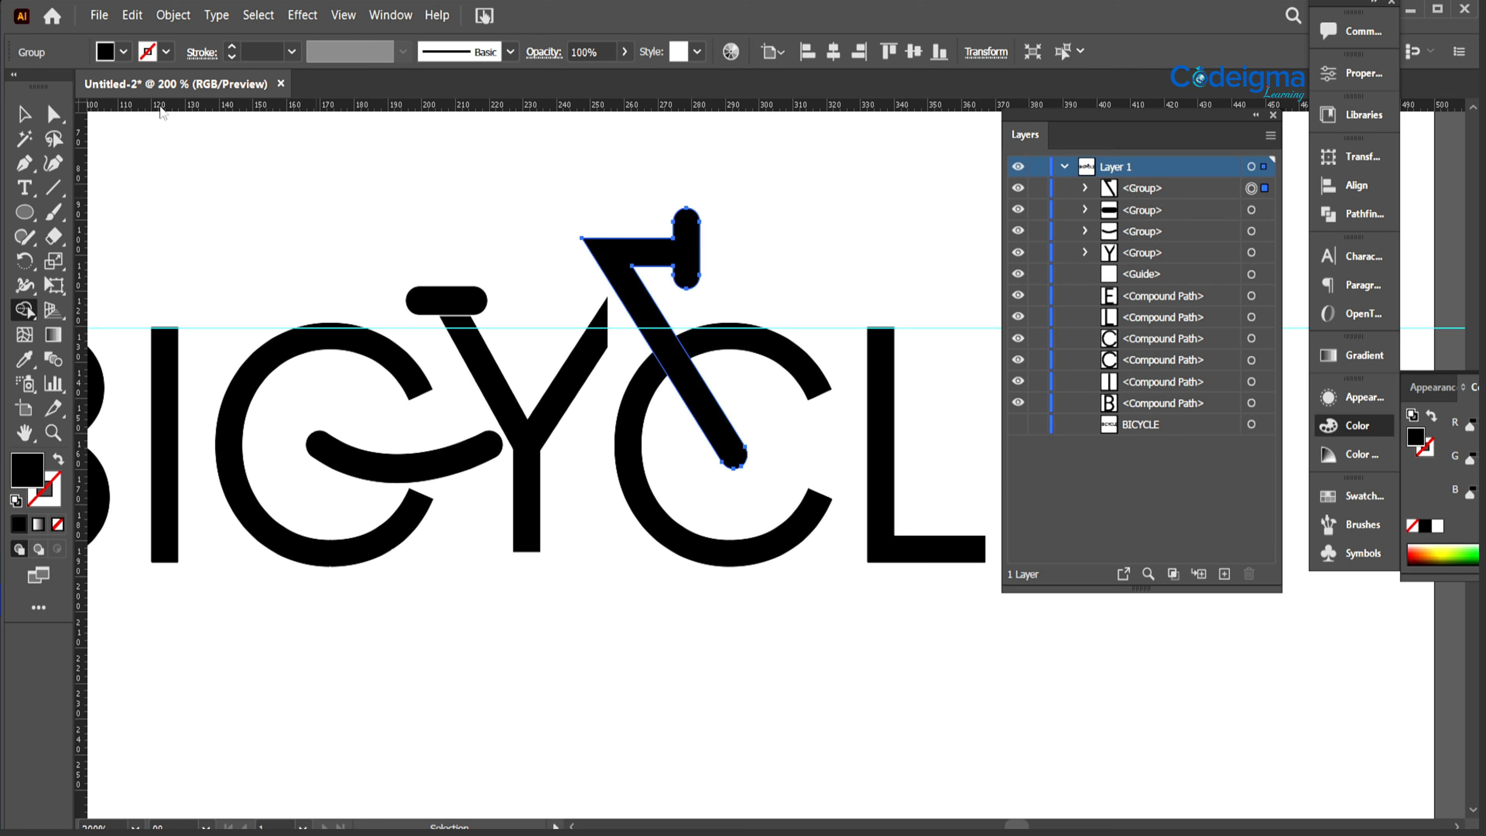
click(22, 114)
click(574, 603)
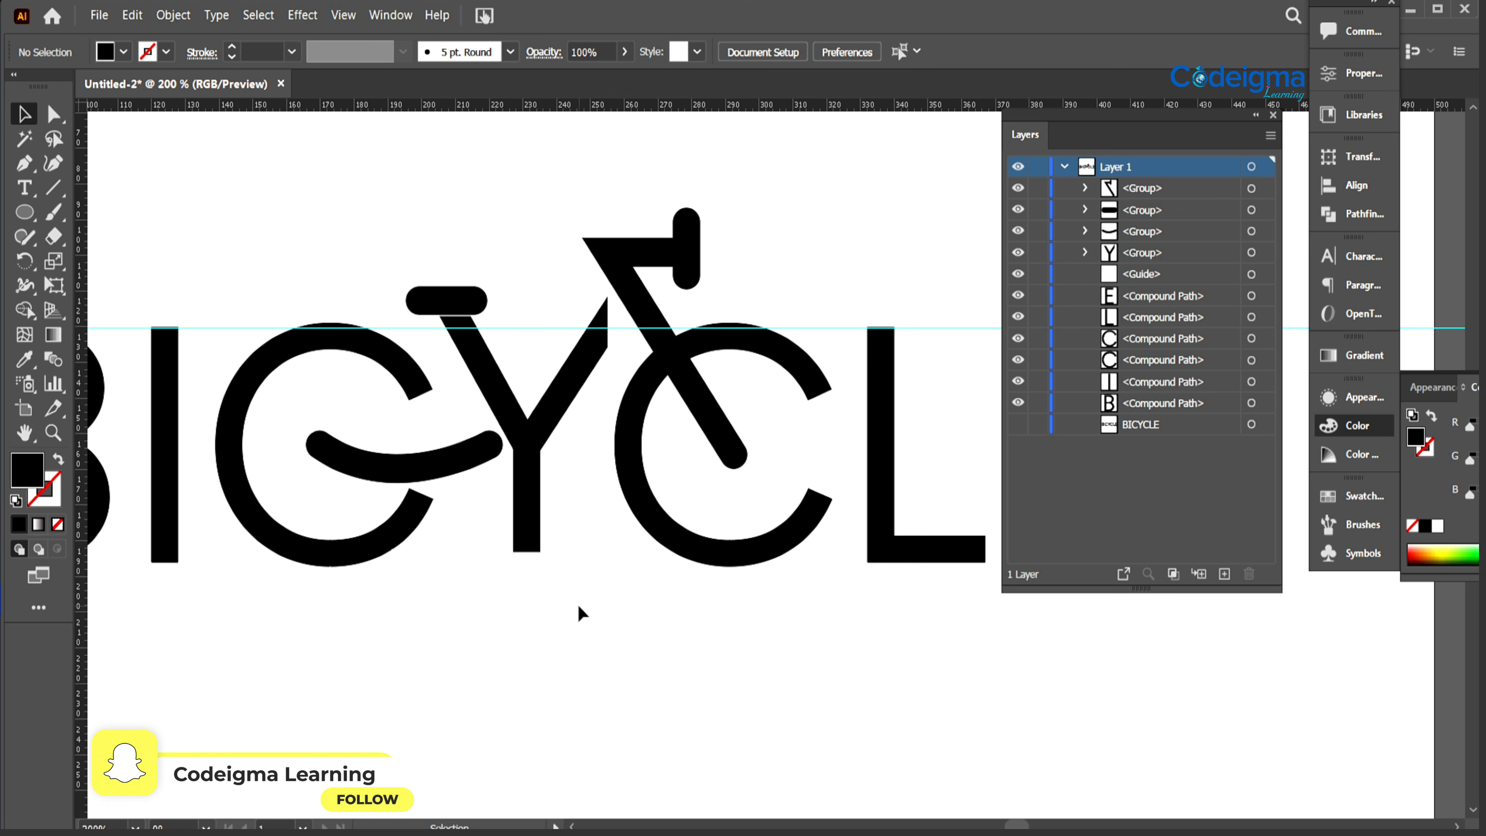
Step: Delete the horizontal guide running along the top of the BICYCLE letters
key(ctrl+minus)
key(ctrl+minus)
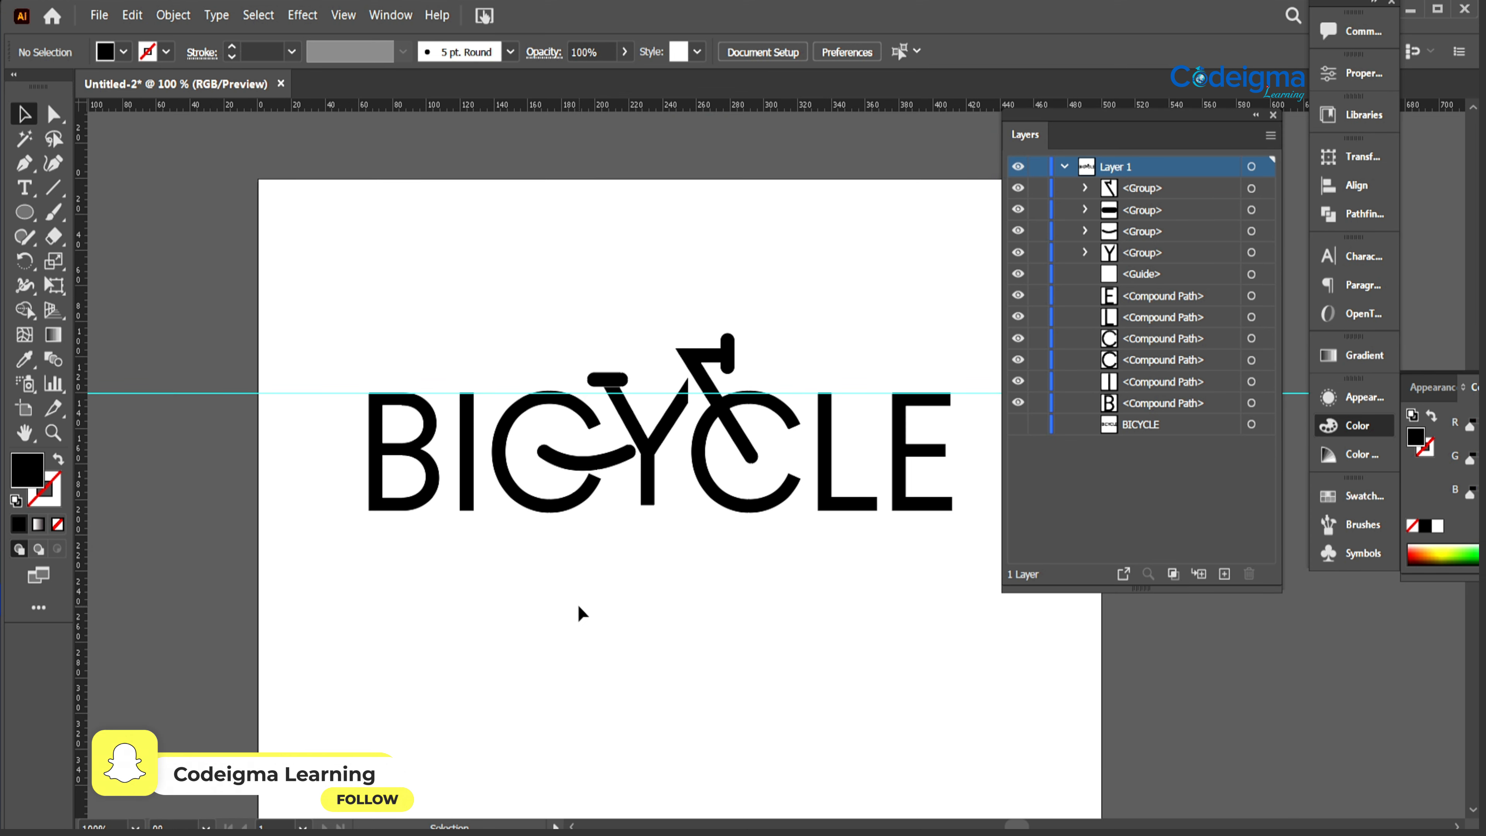
key(ctrl+minus)
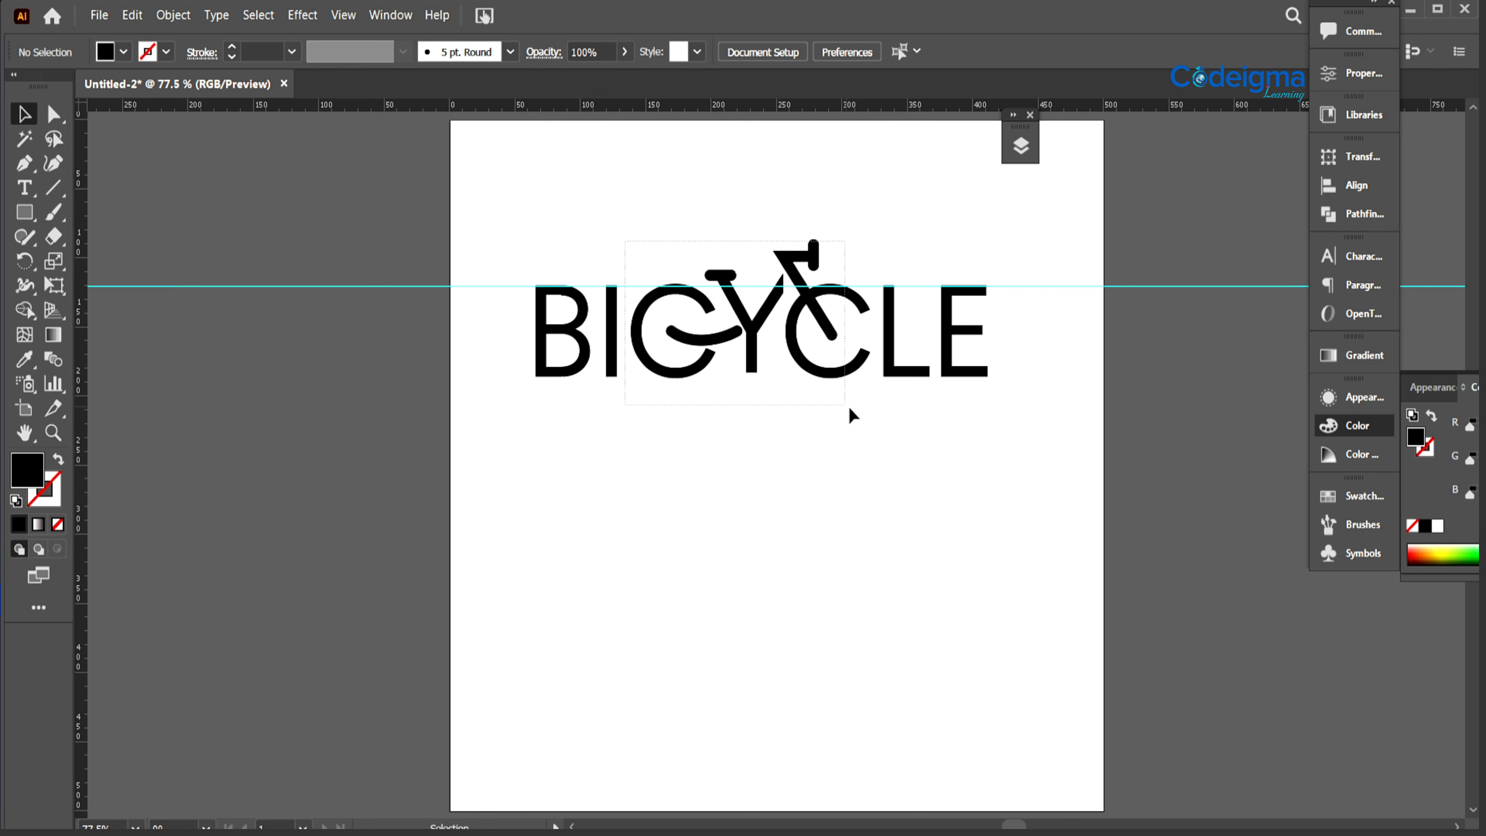
drag(864, 429, 864, 429)
click(1003, 468)
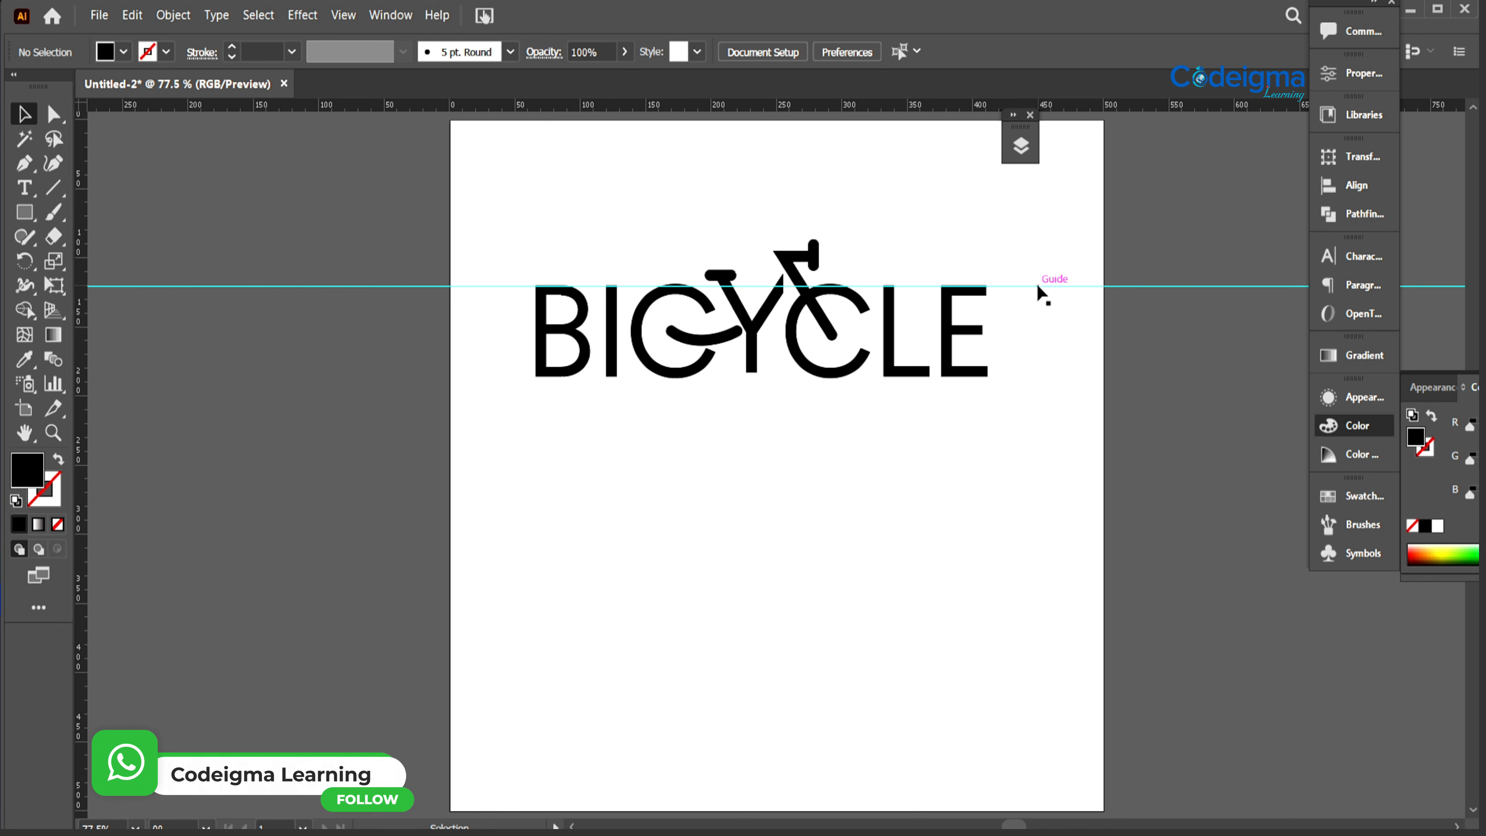
click(1036, 285)
key(Delete)
Step: Group the letters CYC with the bicycle parts, and group them with the remaining letters into one wordmark
drag(861, 427, 862, 426)
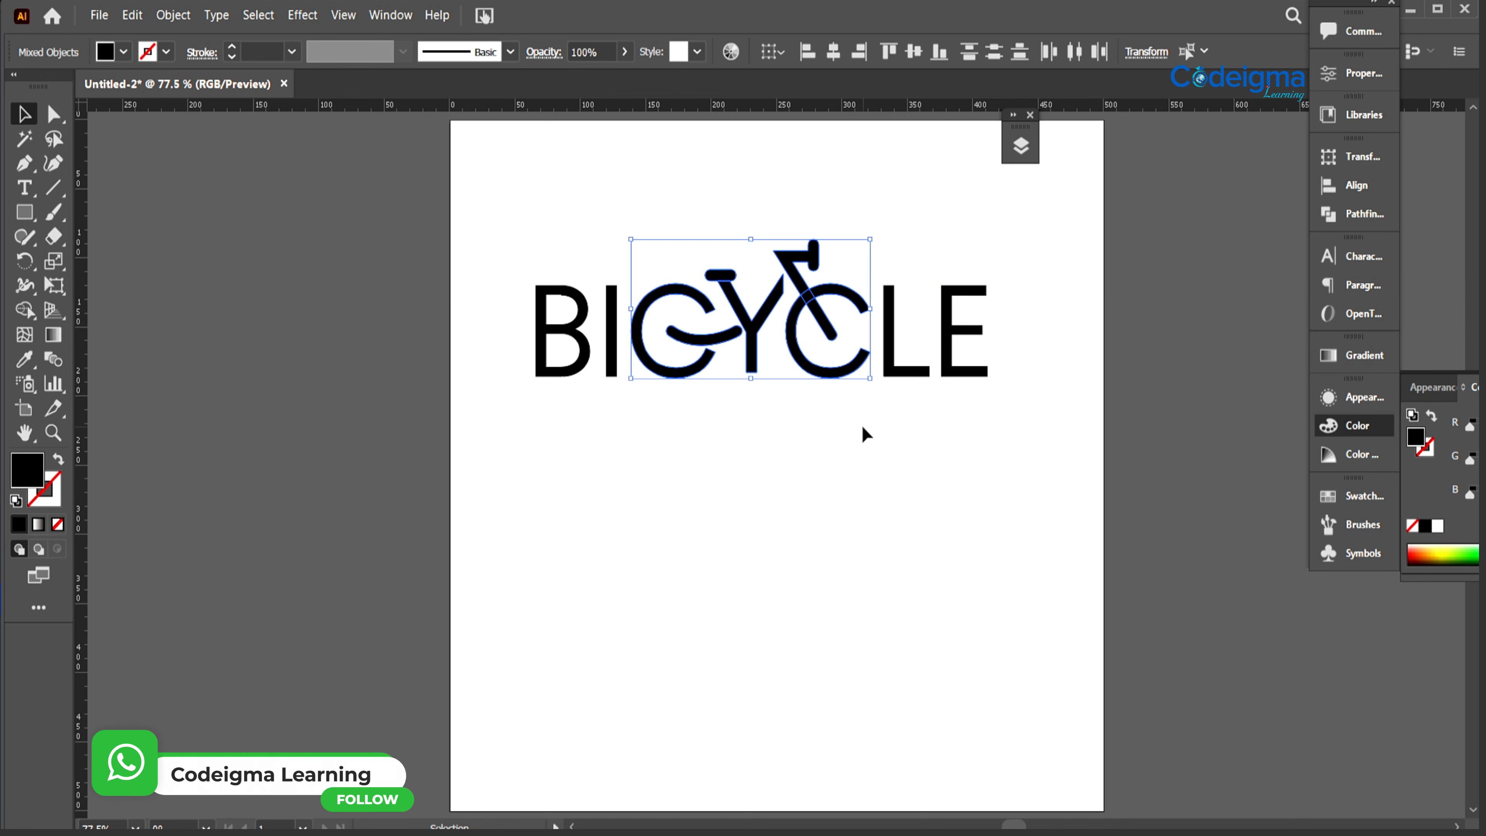
click(457, 249)
drag(507, 240, 1007, 410)
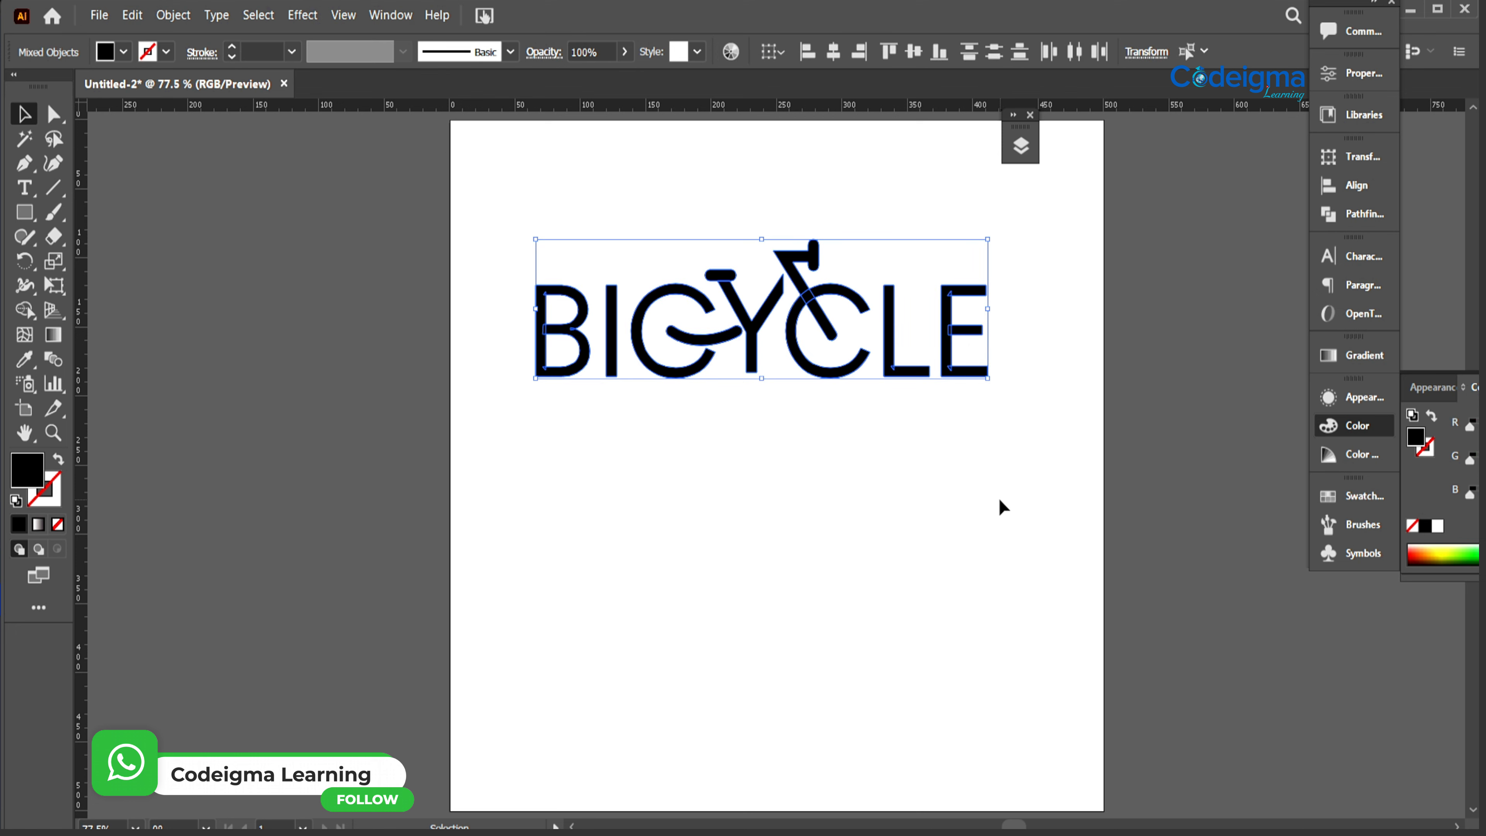
drag(810, 479, 632, 515)
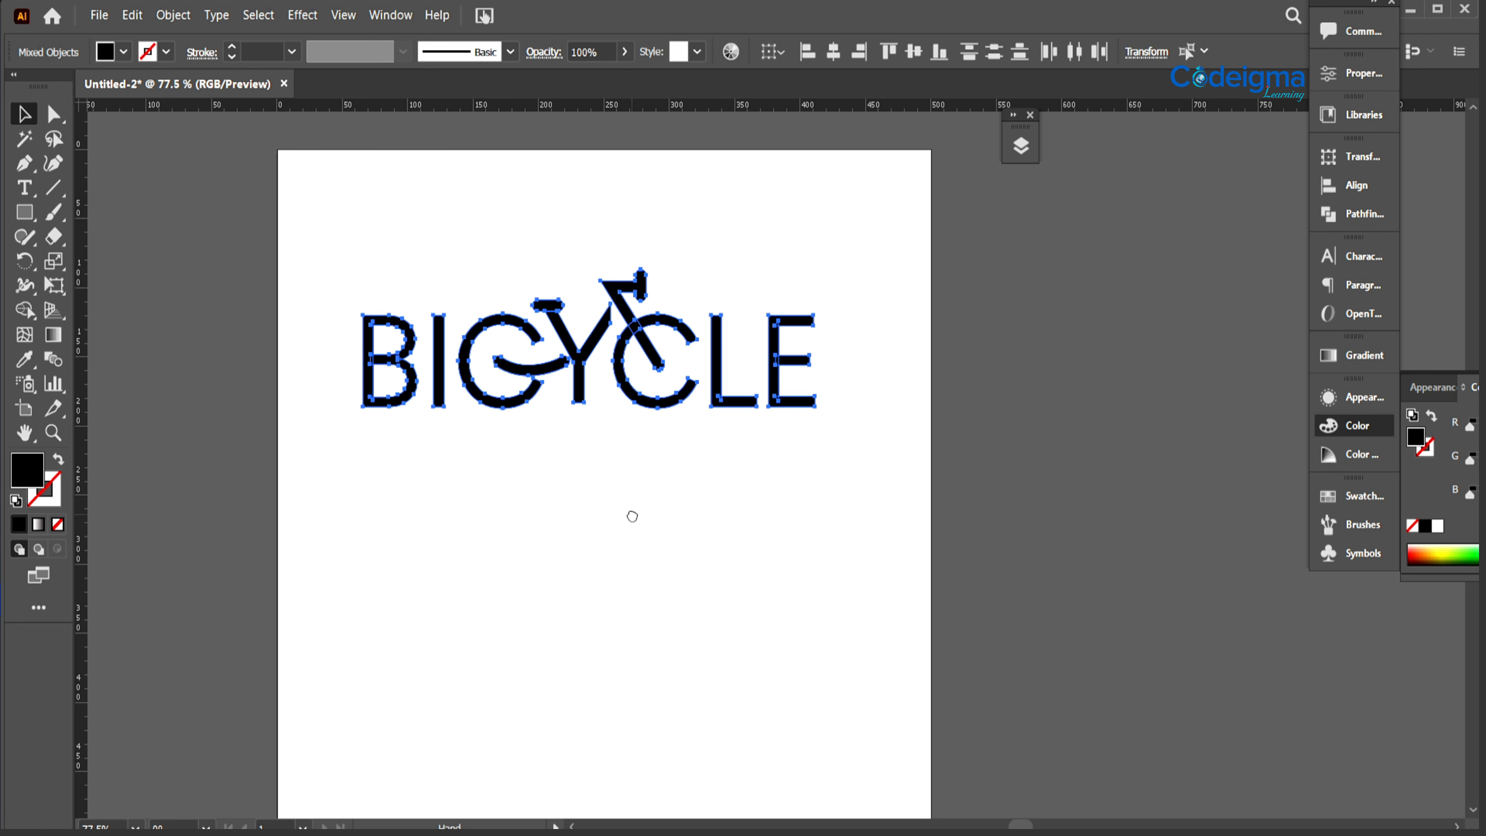
click(707, 456)
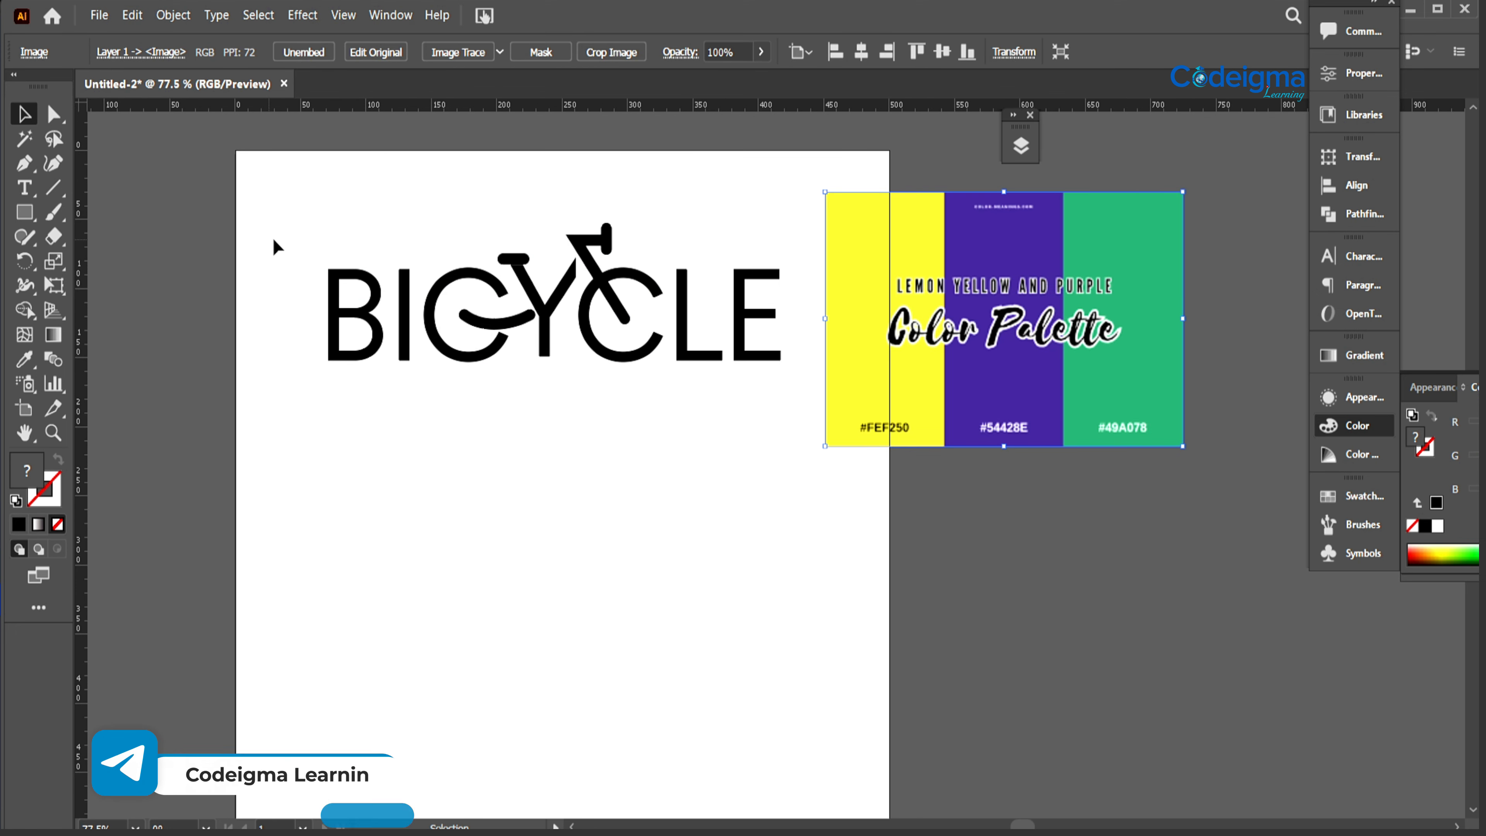
drag(275, 243, 784, 404)
key(ctrl+g)
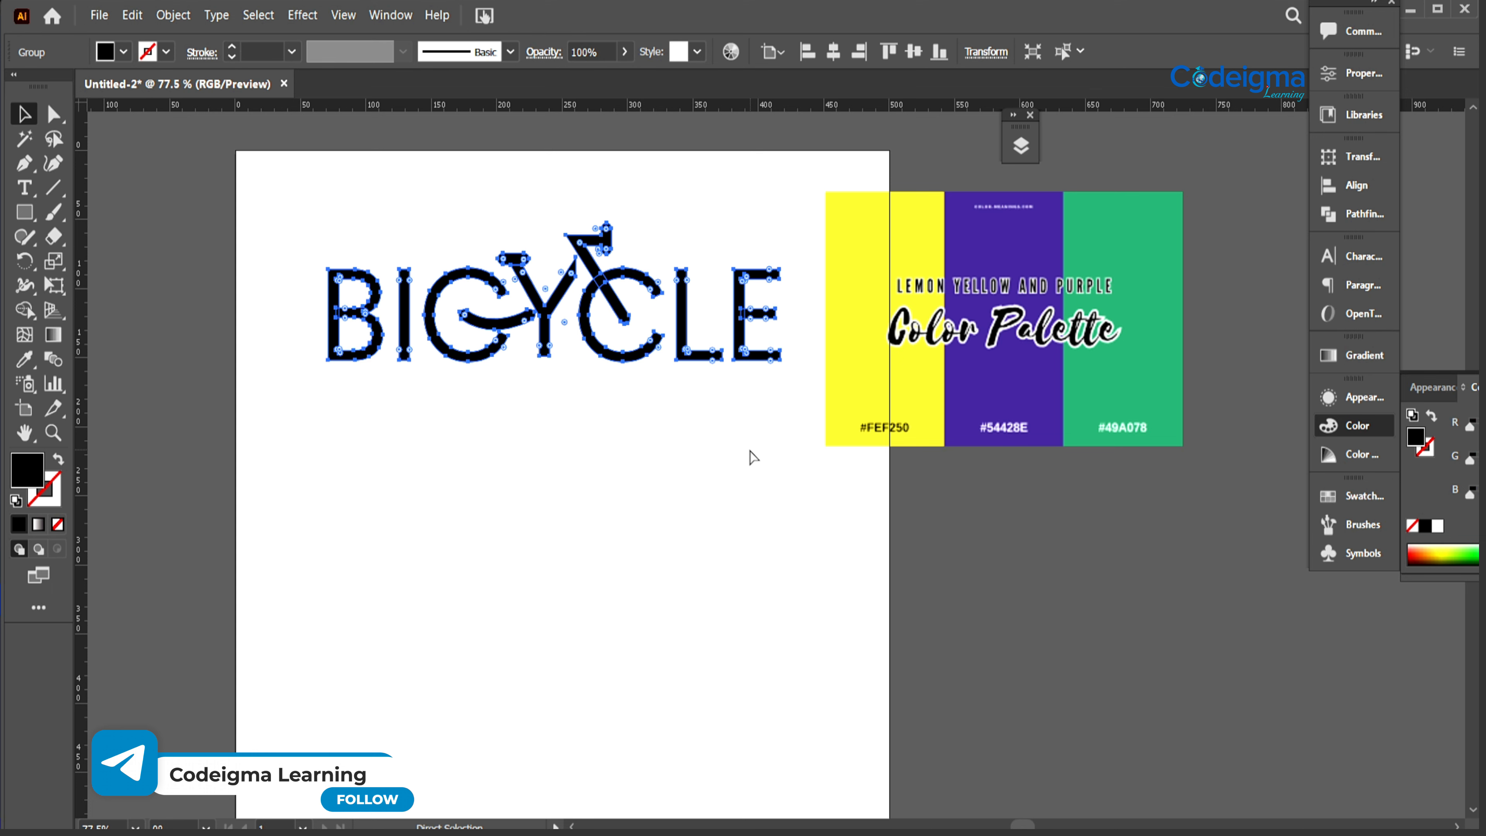
Step: Hide the spare copy of the wordmark and fill the letters B, I, L and E with the palette's purple, #54428E
click(1021, 146)
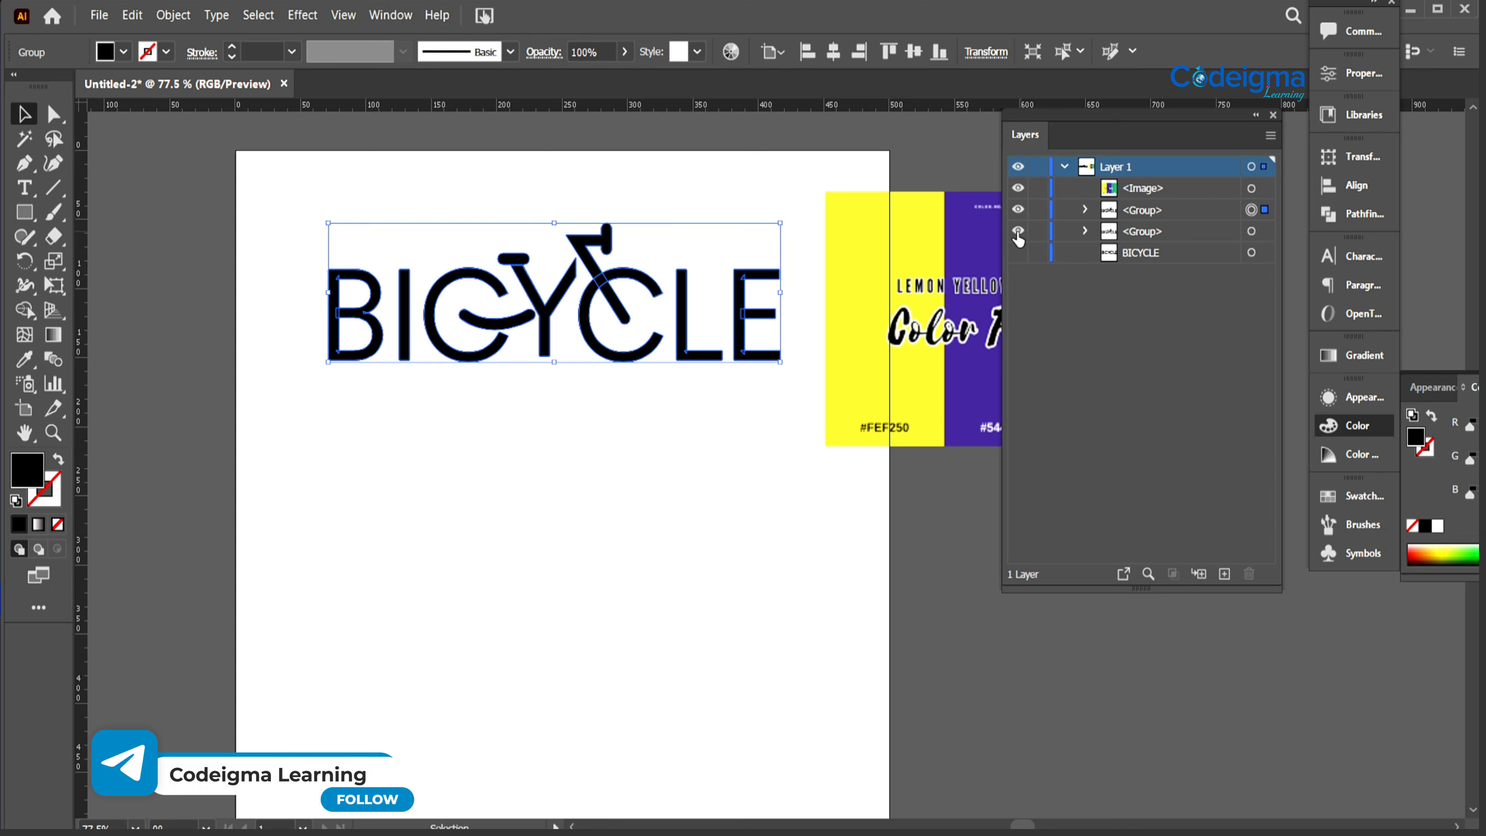
click(1085, 210)
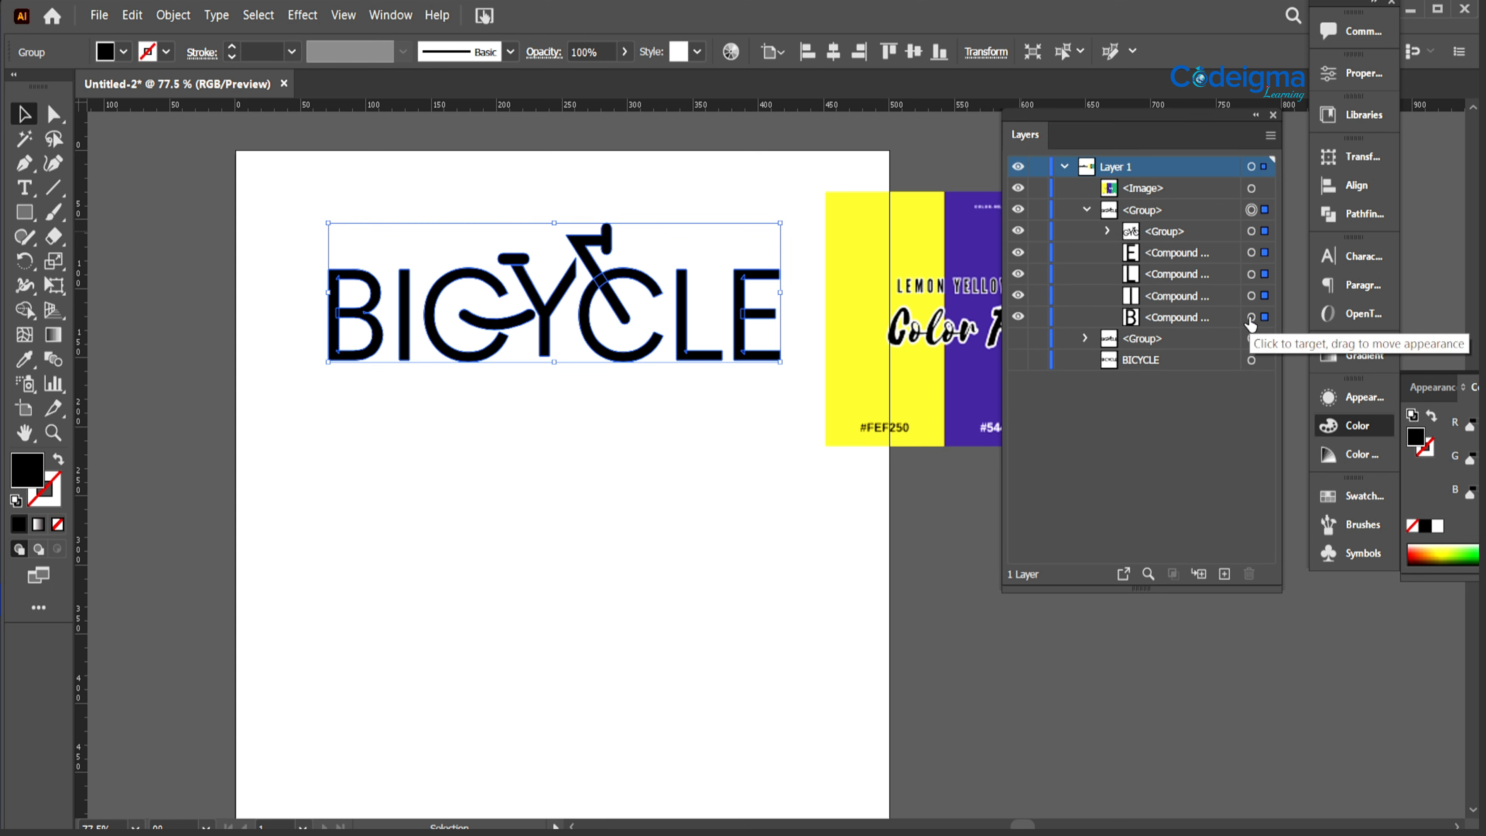
click(1251, 317)
shift+click(1250, 296)
shift+click(1250, 275)
shift+click(1251, 253)
drag(1066, 116, 1092, 302)
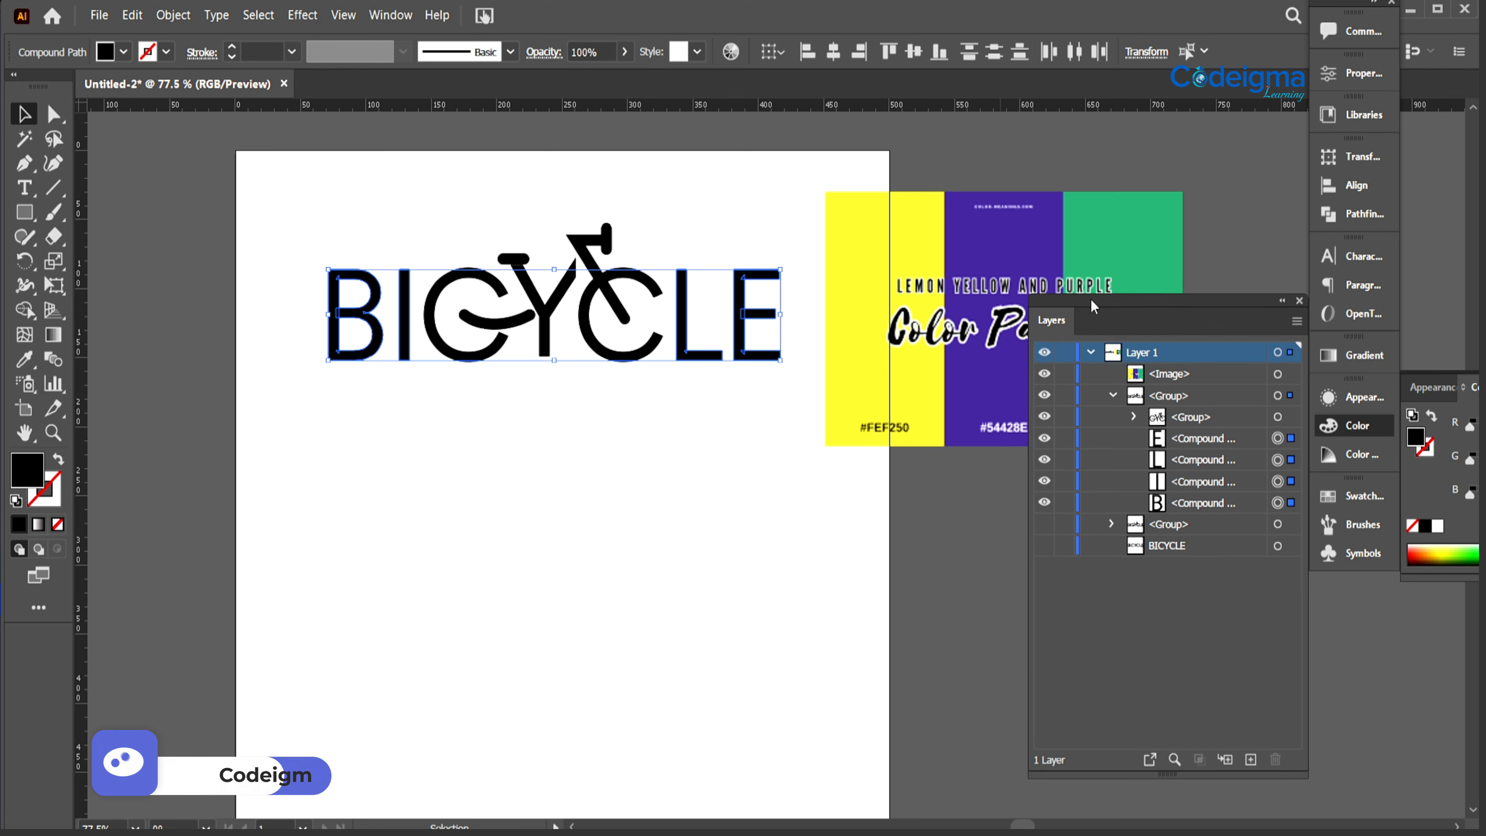
click(1016, 220)
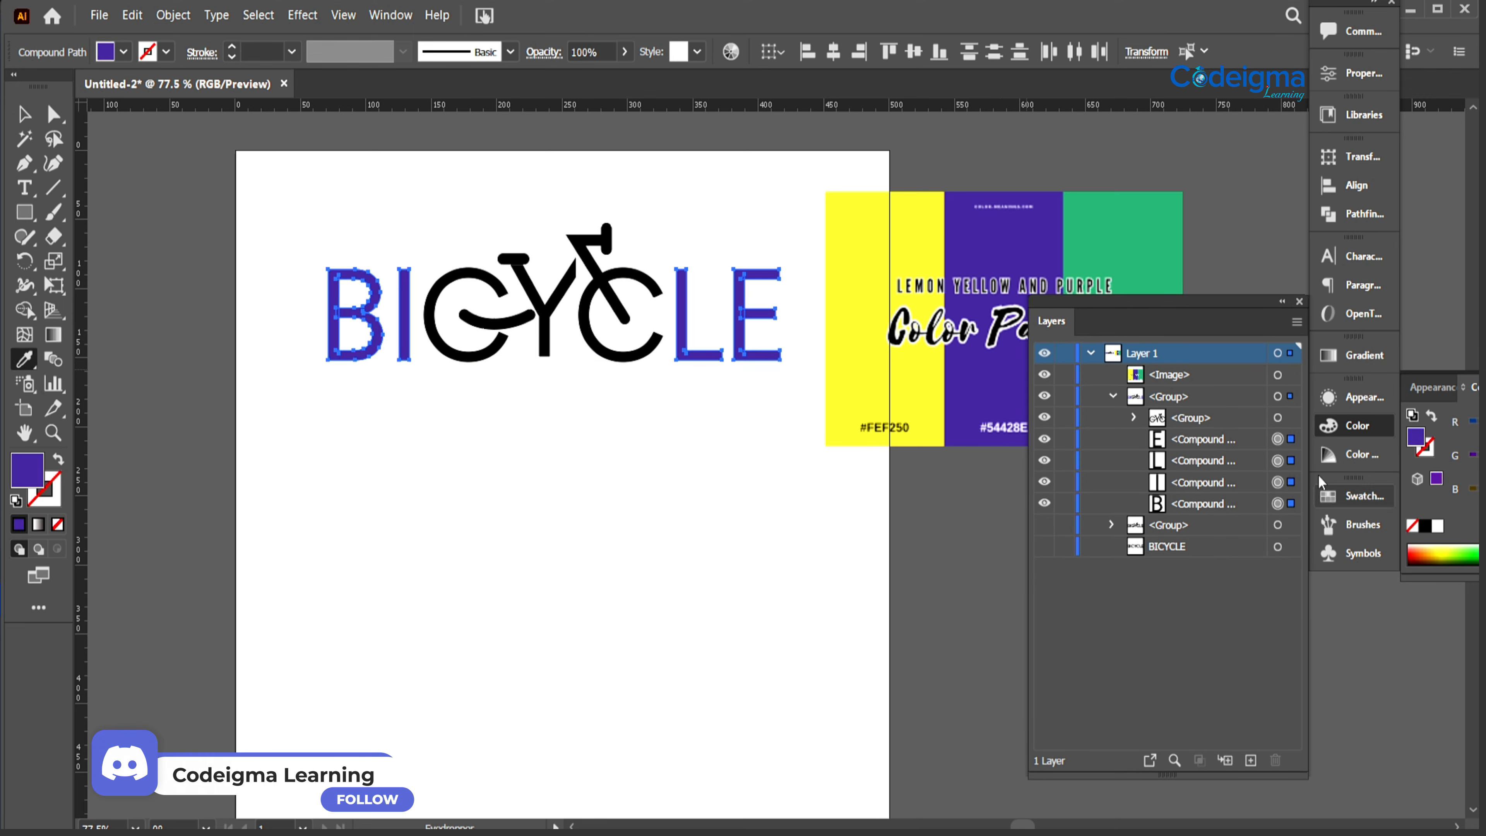
Step: Fill the bicycle group in the middle of the wordmark with the palette's green, #49A078
click(1277, 417)
click(1106, 240)
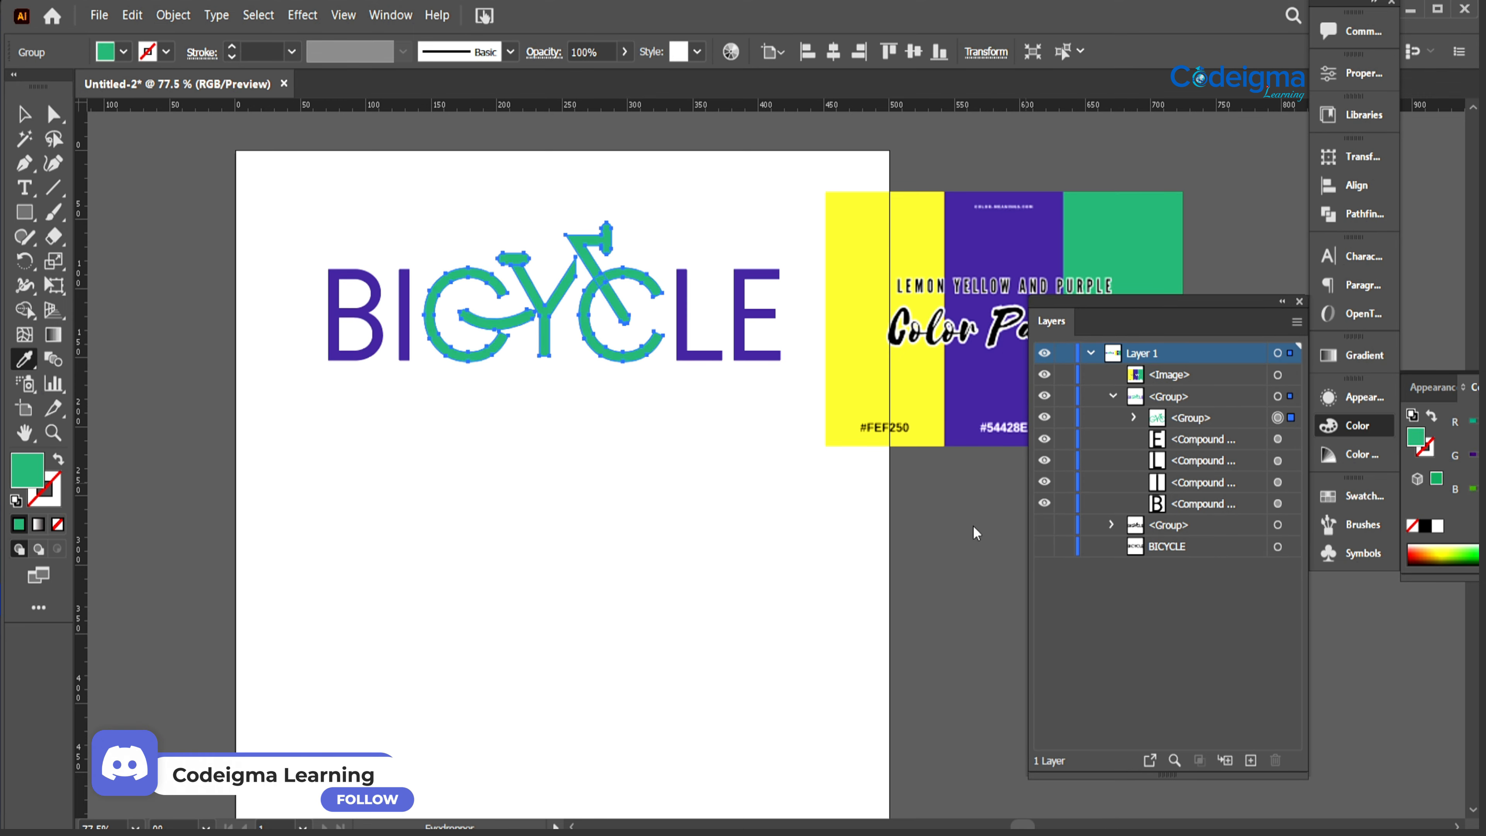
click(451, 431)
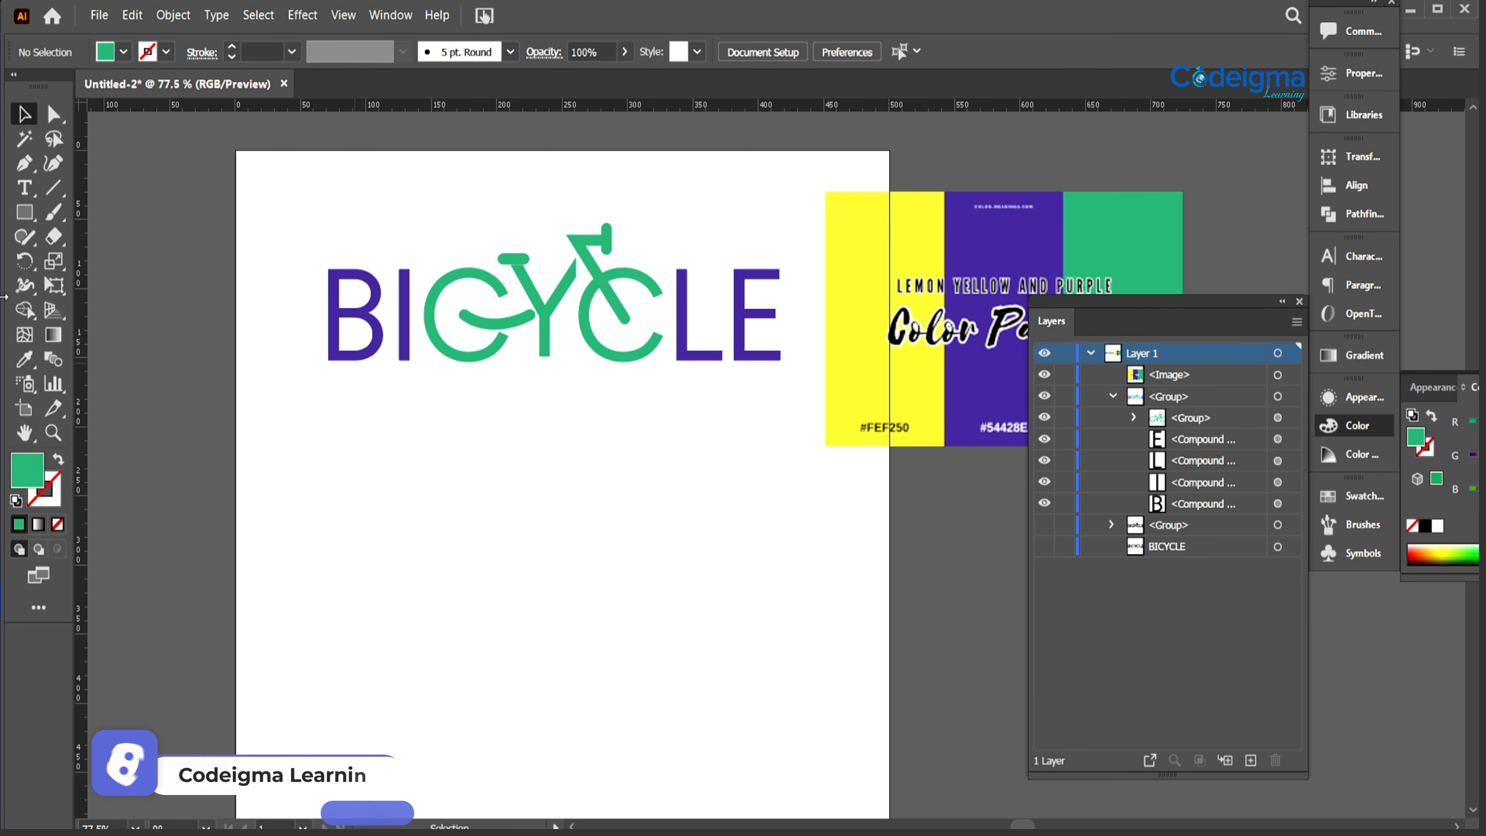
Step: Draw a wide rectangle below the wordmark, slightly wider than it, filled with the palette's yellow, #FEF250
click(842, 280)
click(24, 212)
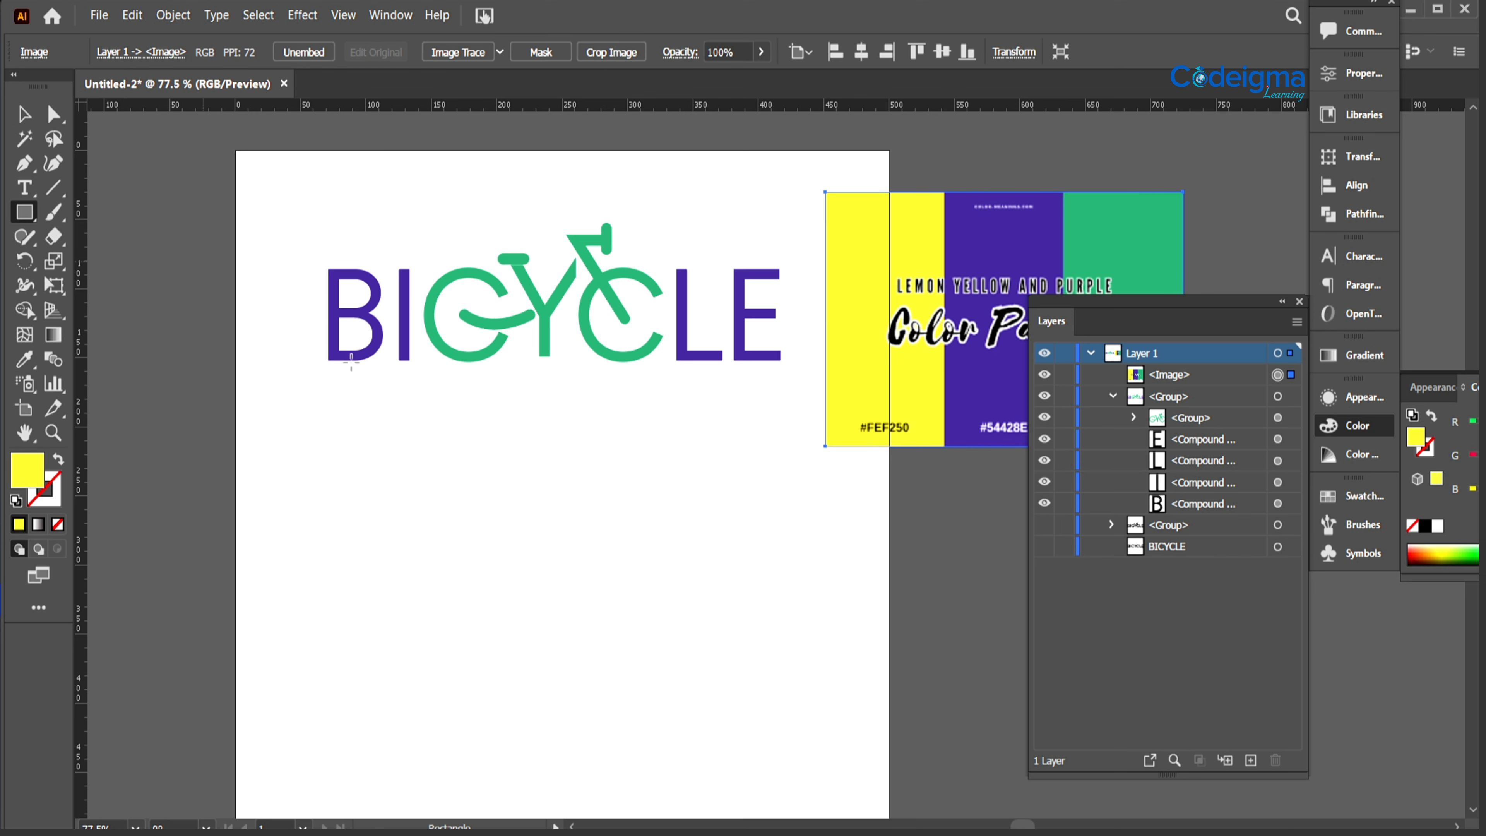
drag(317, 434, 799, 560)
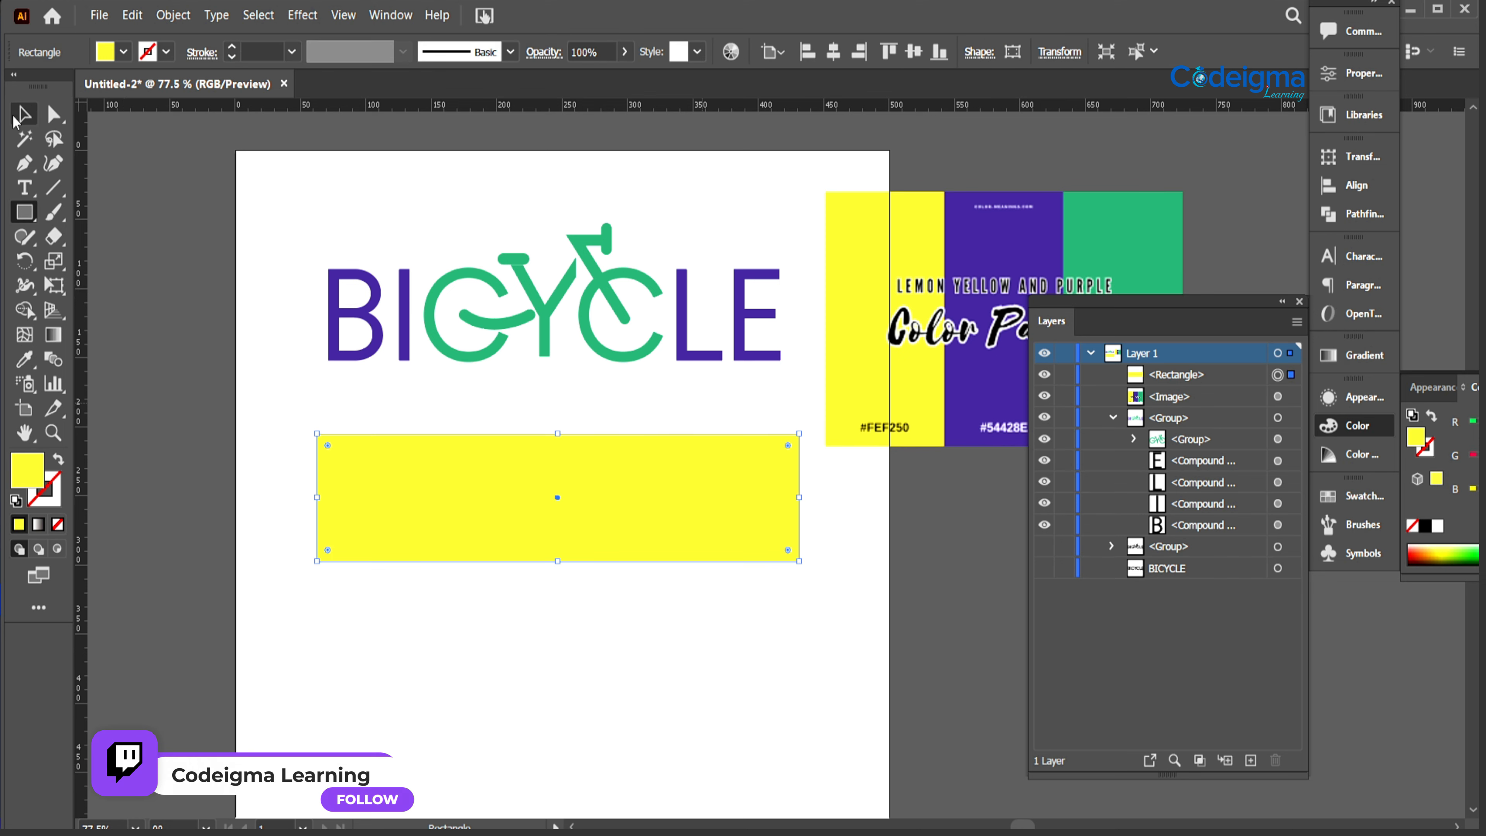
Step: Move the rectangle below the wordmark groups in the stacking order and position the wordmark, scaled down, over it
click(316, 295)
mouse_move(583, 332)
mouse_down()
mouse_move(590, 504)
mouse_move(573, 340)
mouse_up()
drag(1161, 375, 1205, 561)
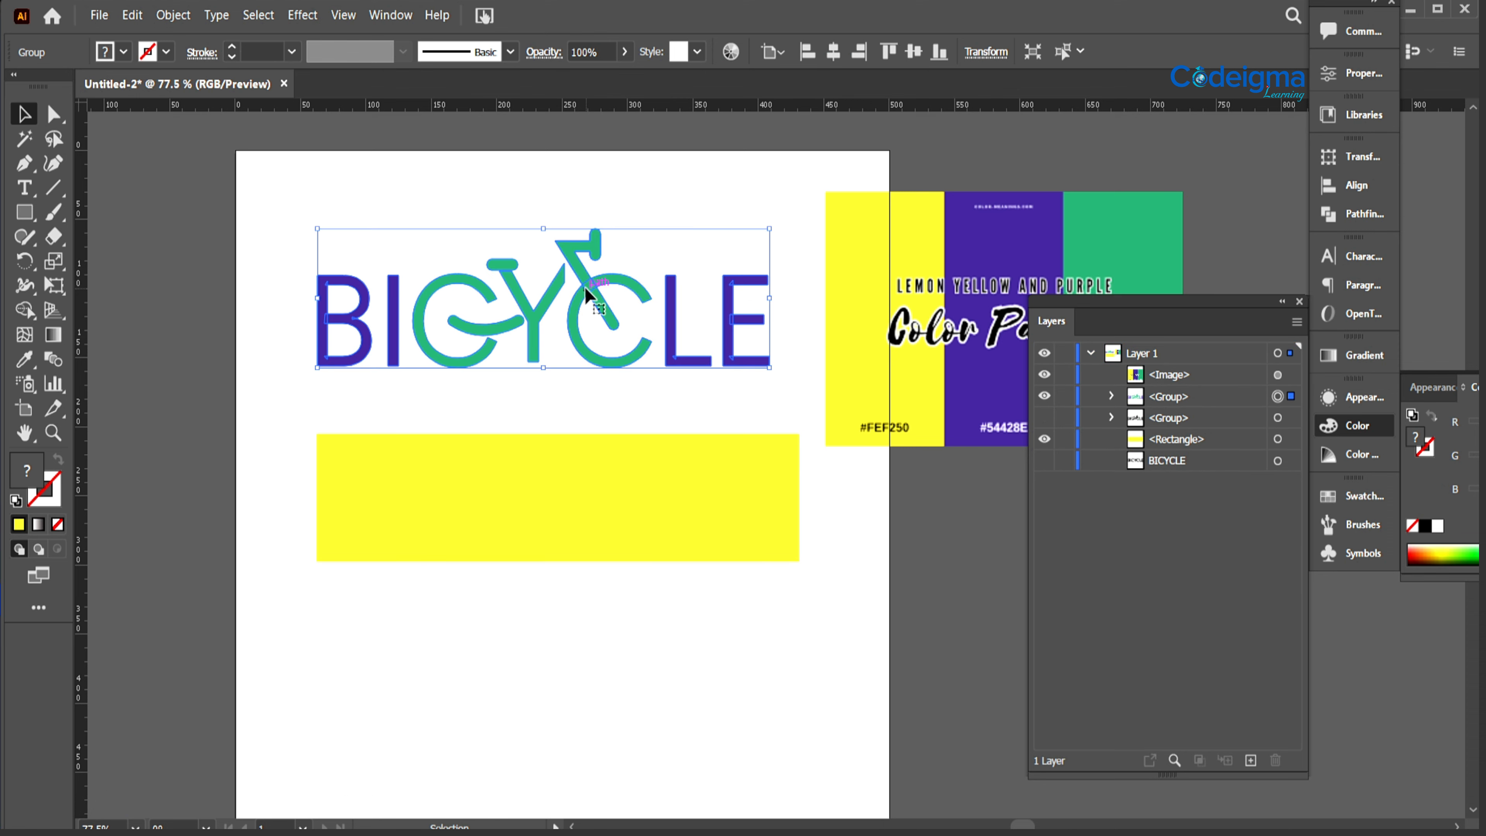
drag(587, 294, 592, 485)
Step: Fill the background rectangle with the palette's green, #49A078
click(786, 547)
click(1133, 220)
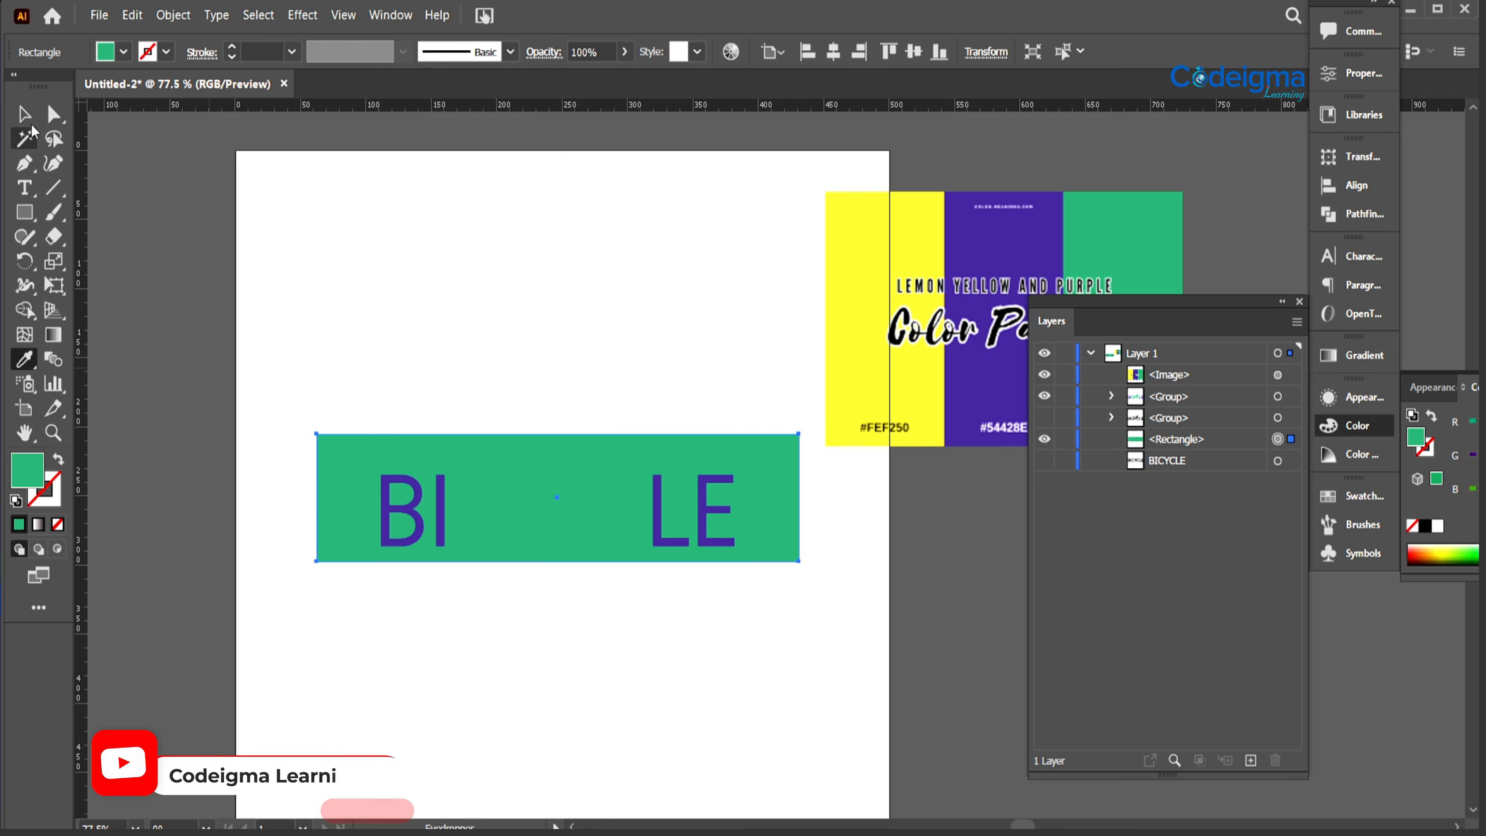
key(v)
Step: Fill the bicycle group in the wordmark with the palette's yellow, #FEF250
key(ctrl+shift+a)
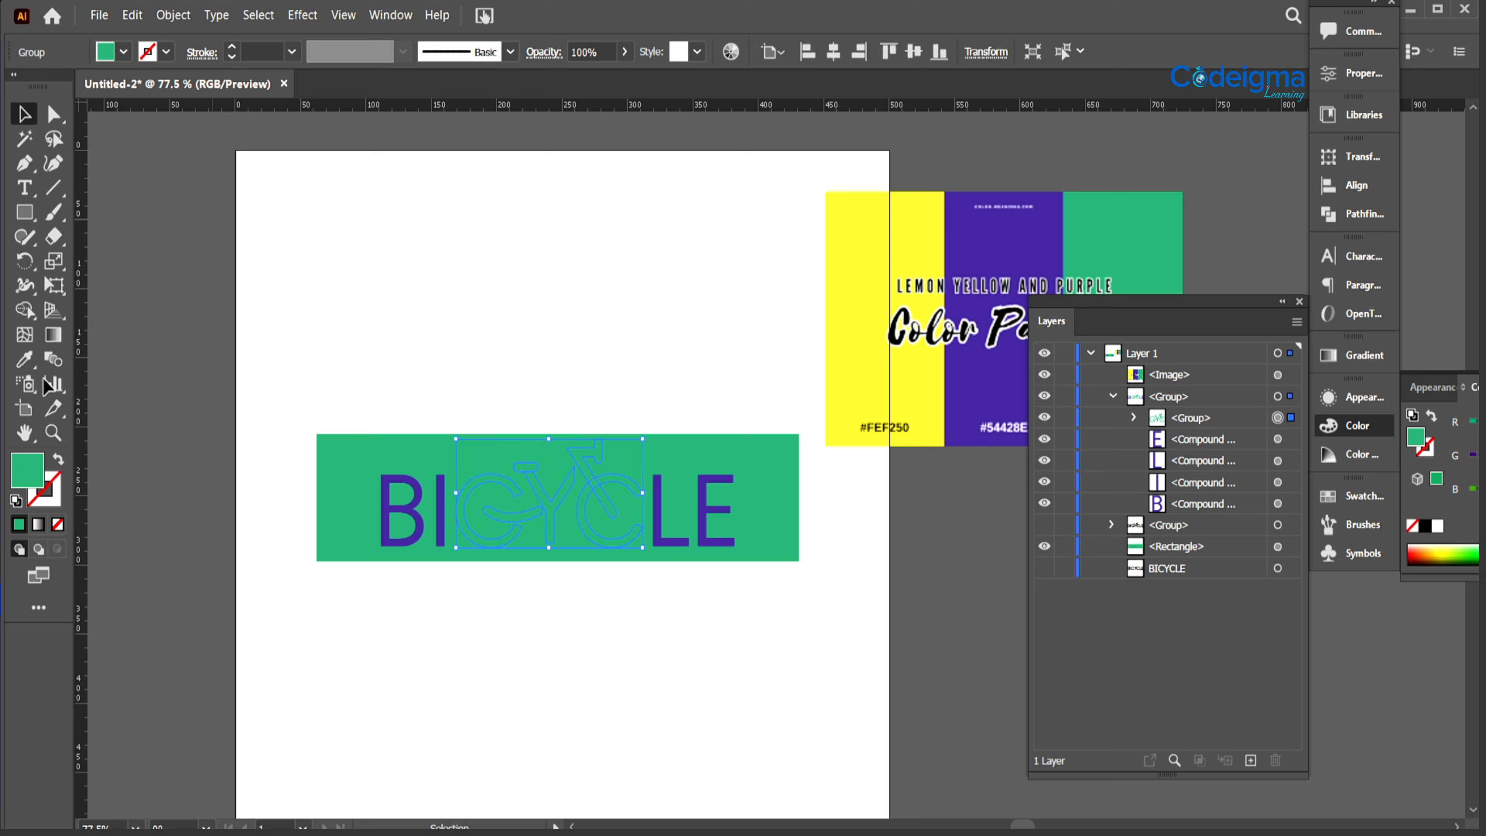
click(890, 223)
key(v)
click(634, 685)
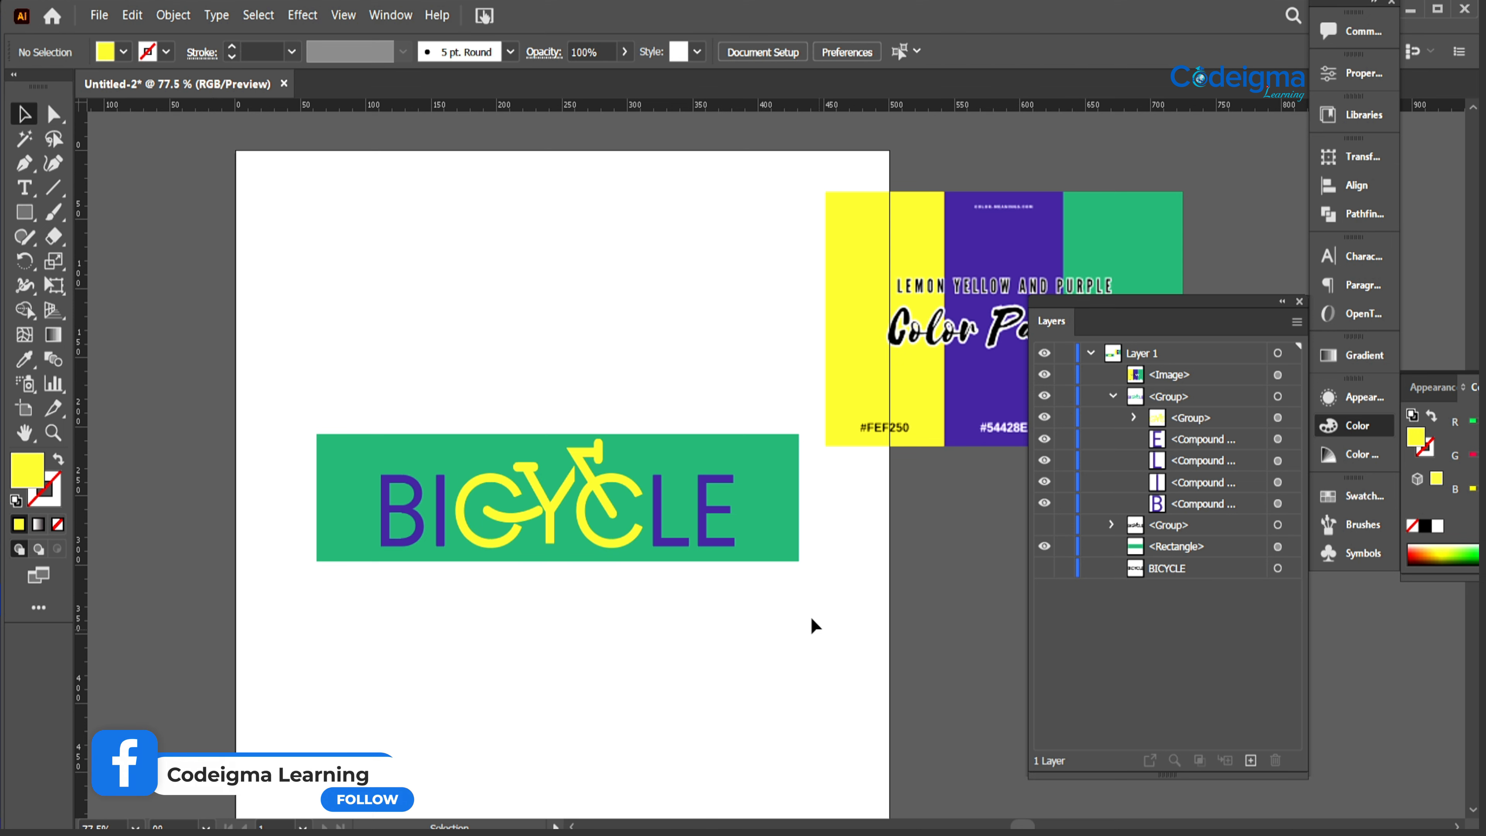
Step: Narrow the green rectangle on both sides and move it with the wordmark to the upper part of the artboard
click(782, 524)
drag(799, 497, 766, 499)
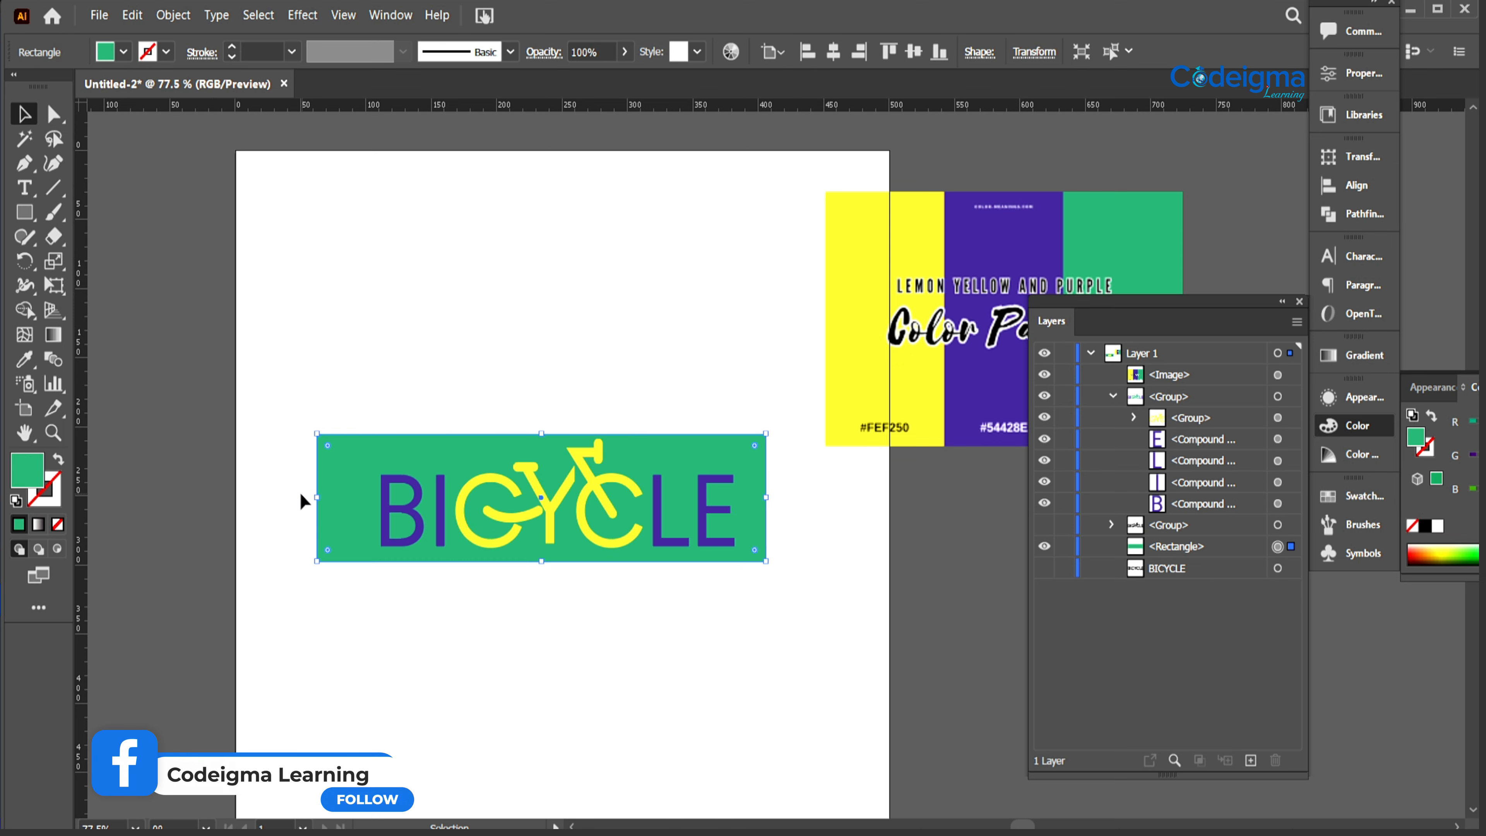
drag(317, 497, 339, 498)
drag(259, 429, 528, 257)
click(642, 465)
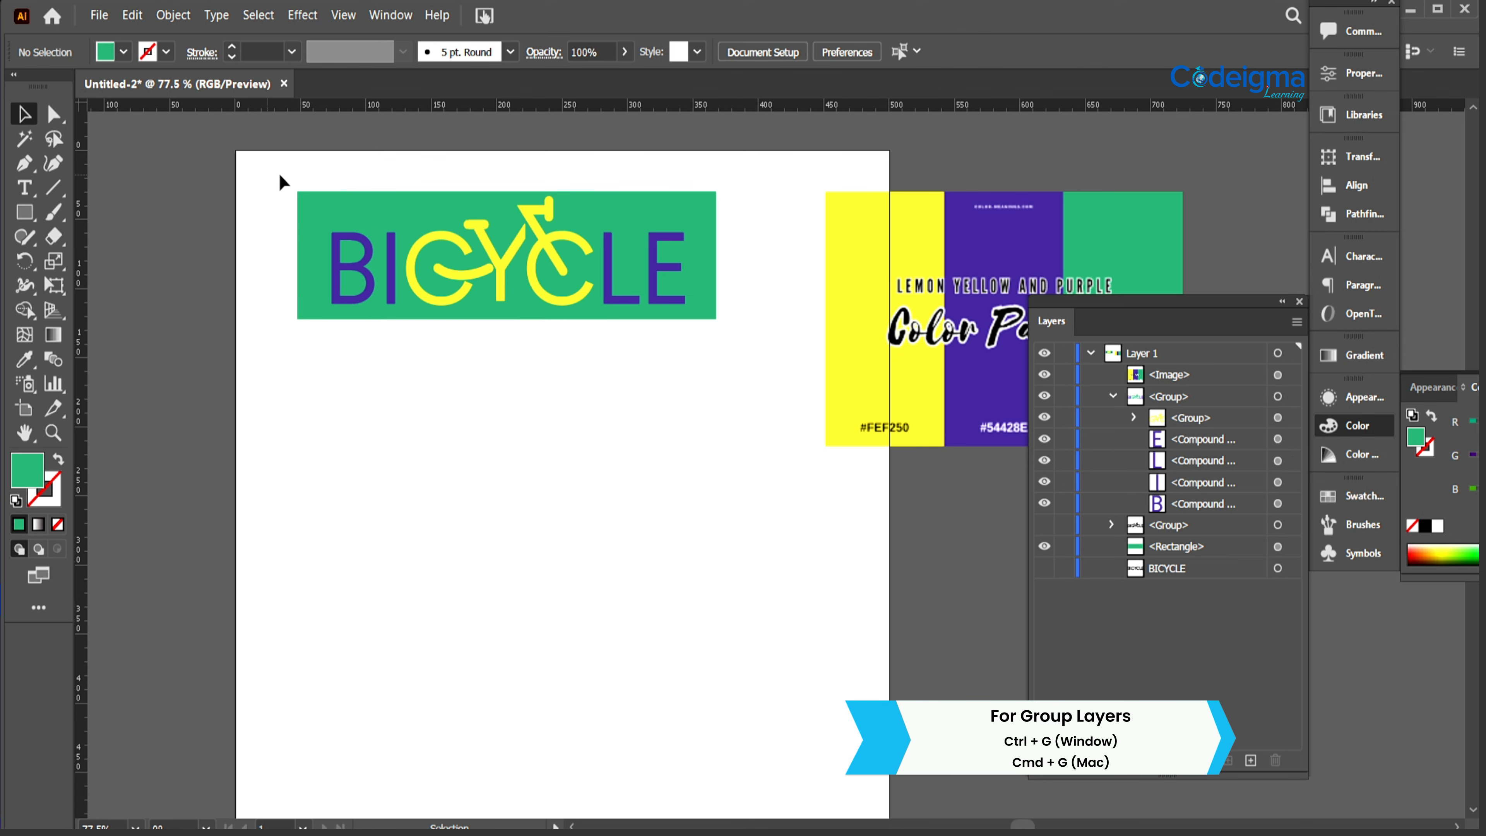
Step: Group the green rectangle with the coloured wordmark
drag(285, 182, 504, 359)
key(ctrl+g)
click(1143, 473)
Step: Show the hidden black wordmark, move it beneath the green version and scale it down to fit under it
click(1045, 418)
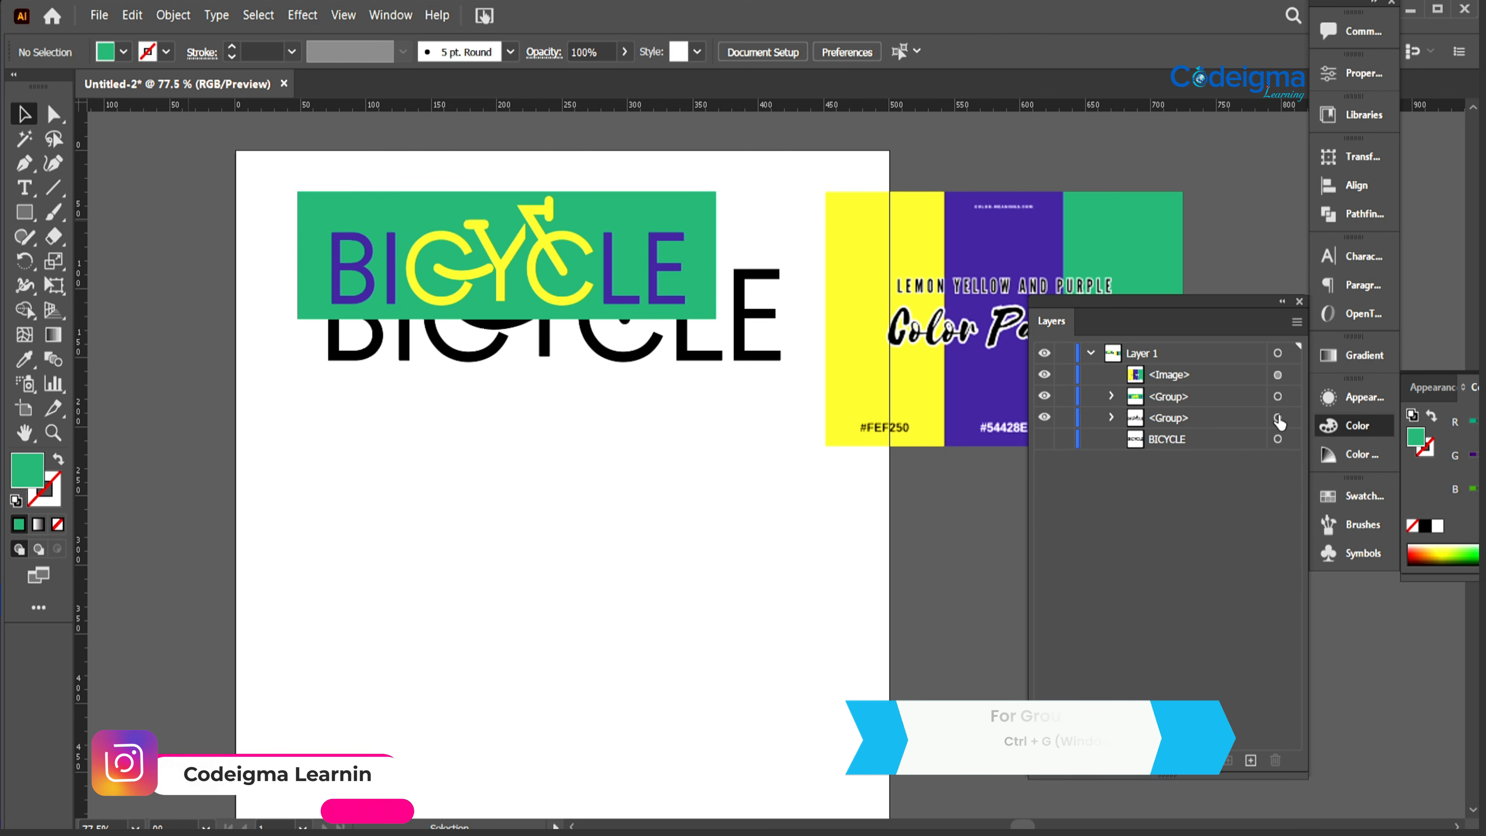
click(1277, 418)
drag(620, 365, 597, 496)
drag(748, 355, 667, 381)
drag(520, 434, 544, 385)
click(741, 547)
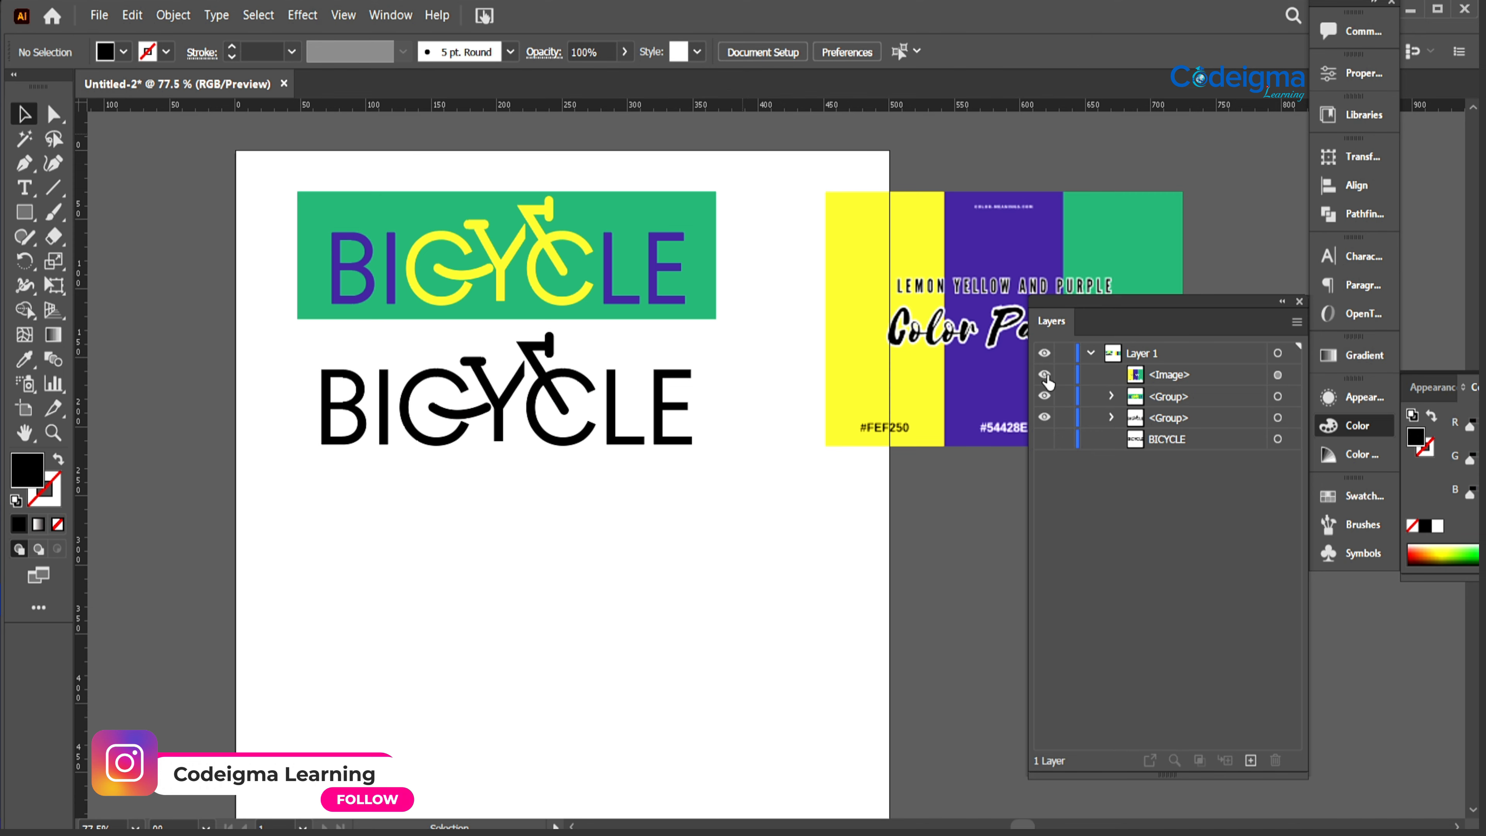
Step: Hide the colour palette image to leave only the two finished logo versions on view
click(1045, 375)
key(=)
key(ctrl+=)
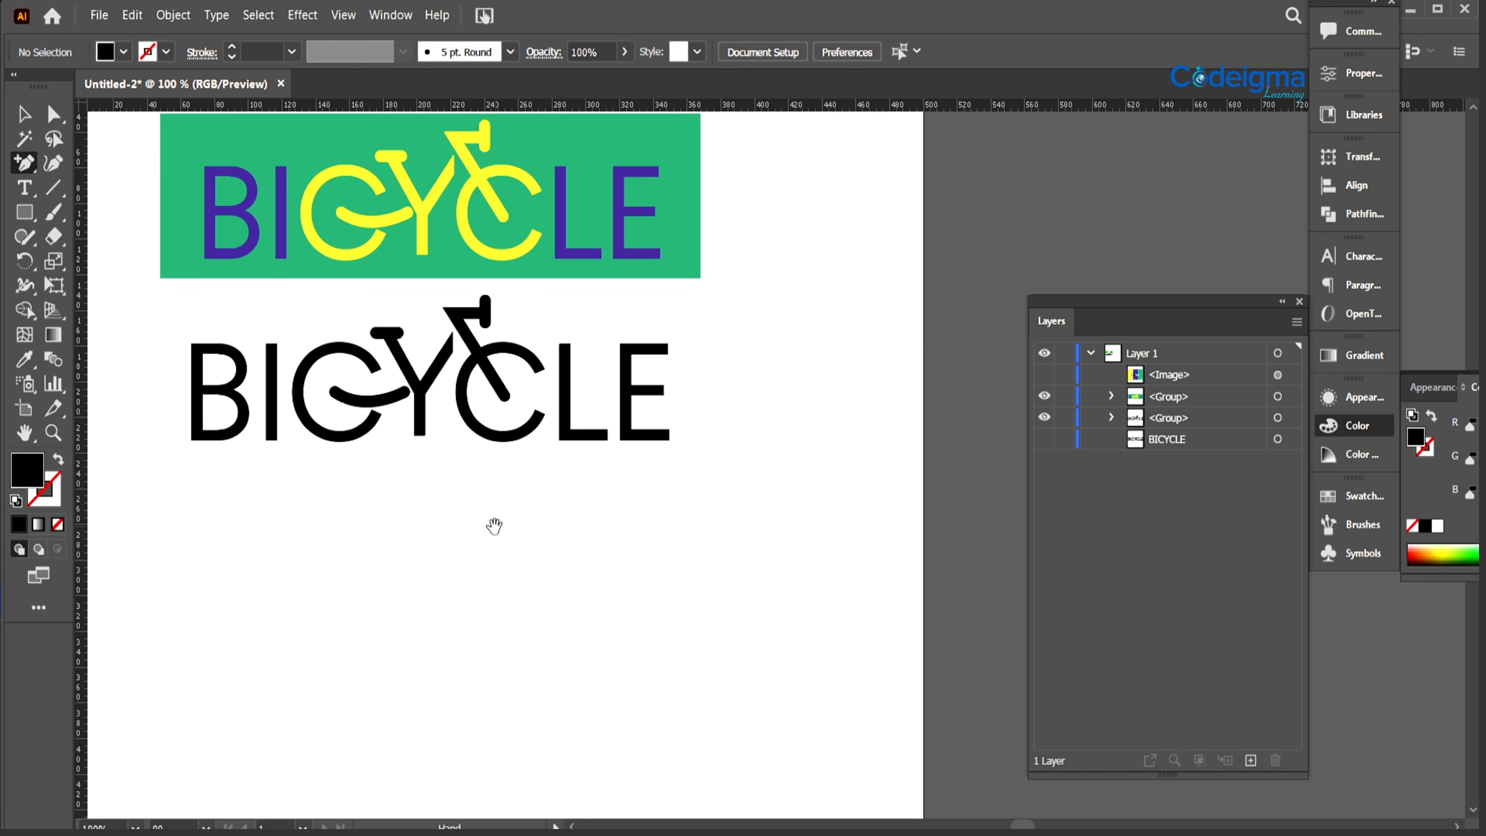
drag(494, 525, 616, 633)
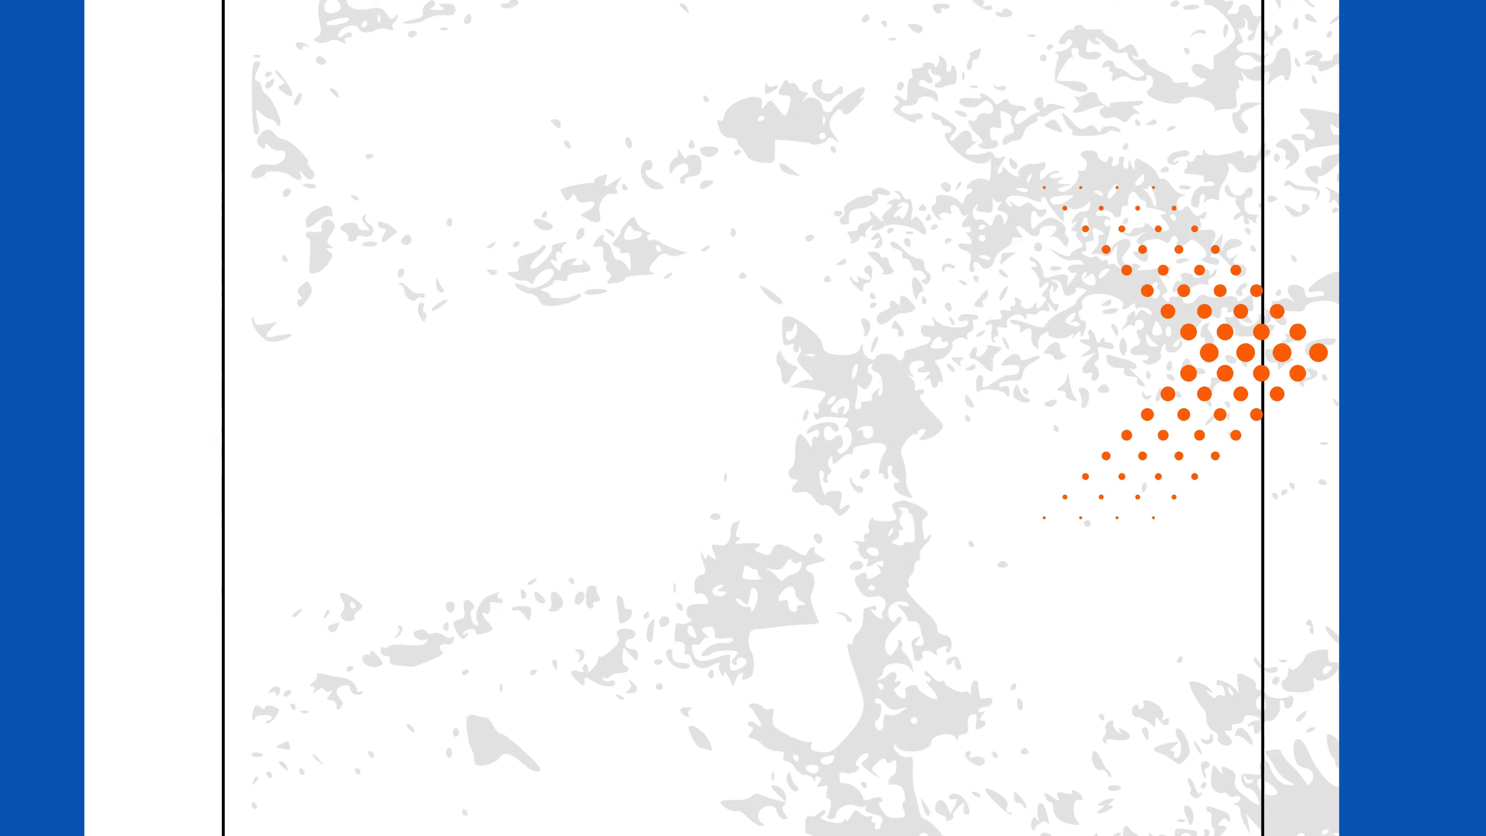